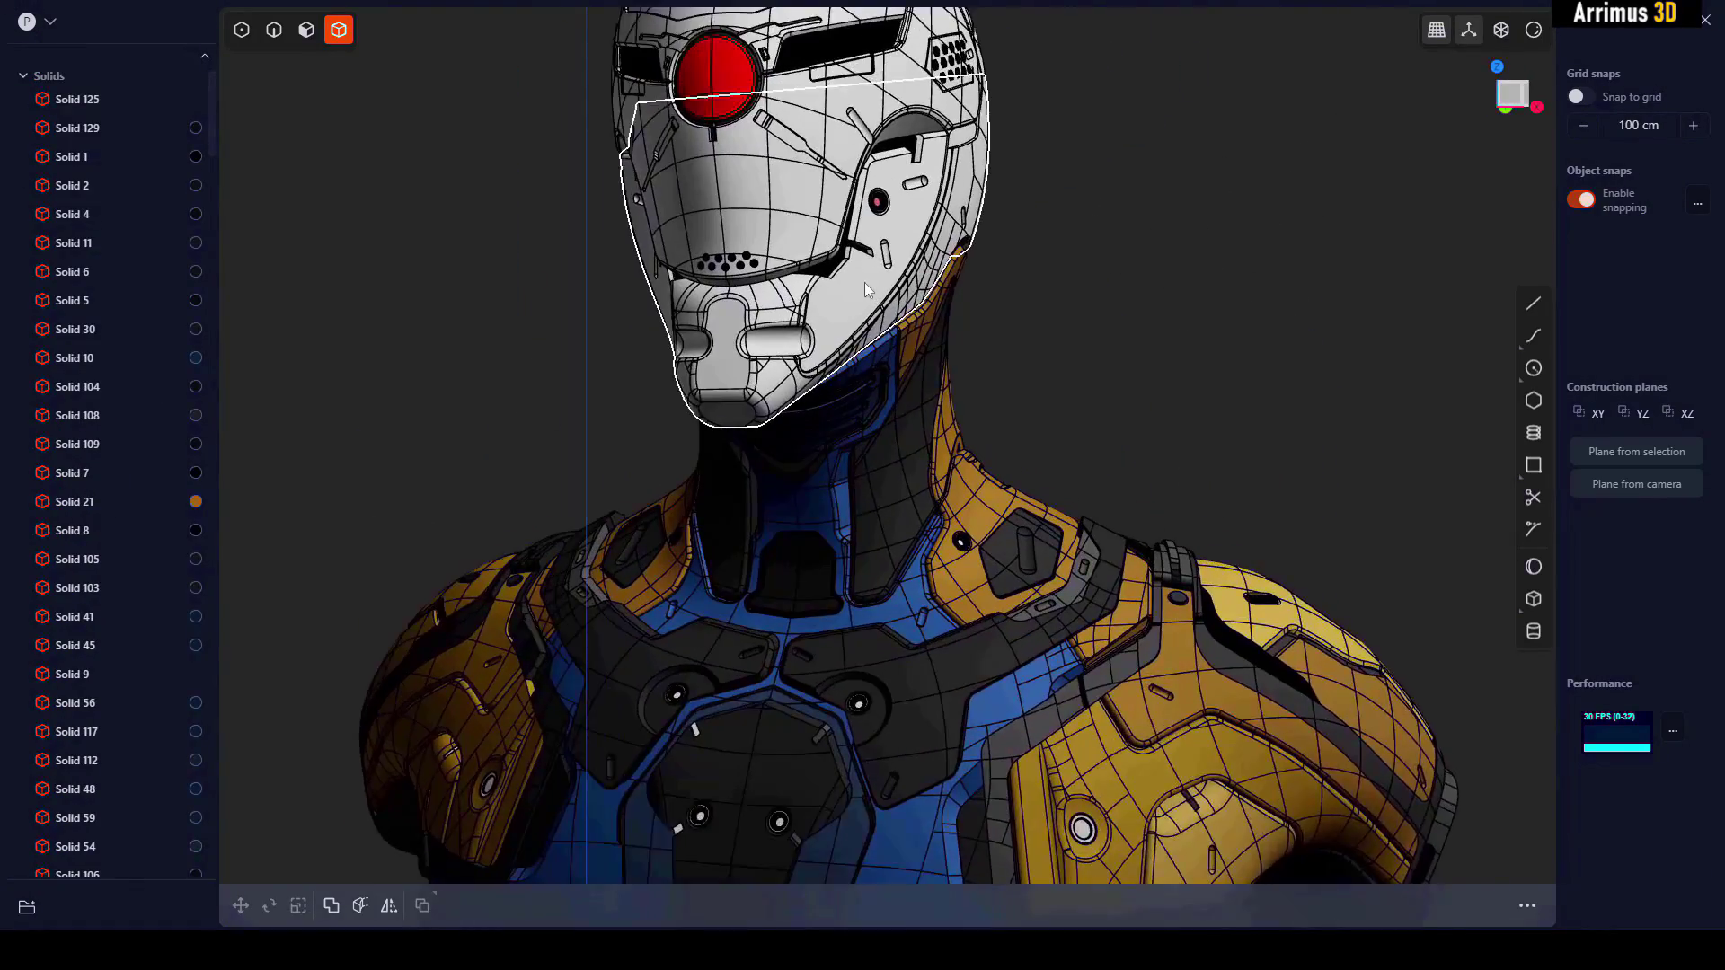
pyautogui.scroll(3, 864, 282)
pyautogui.keyDown('shift'); pyautogui.moveTo(866, 286); pyautogui.dragTo(864, 457, button='middle'); pyautogui.keyUp('shift')
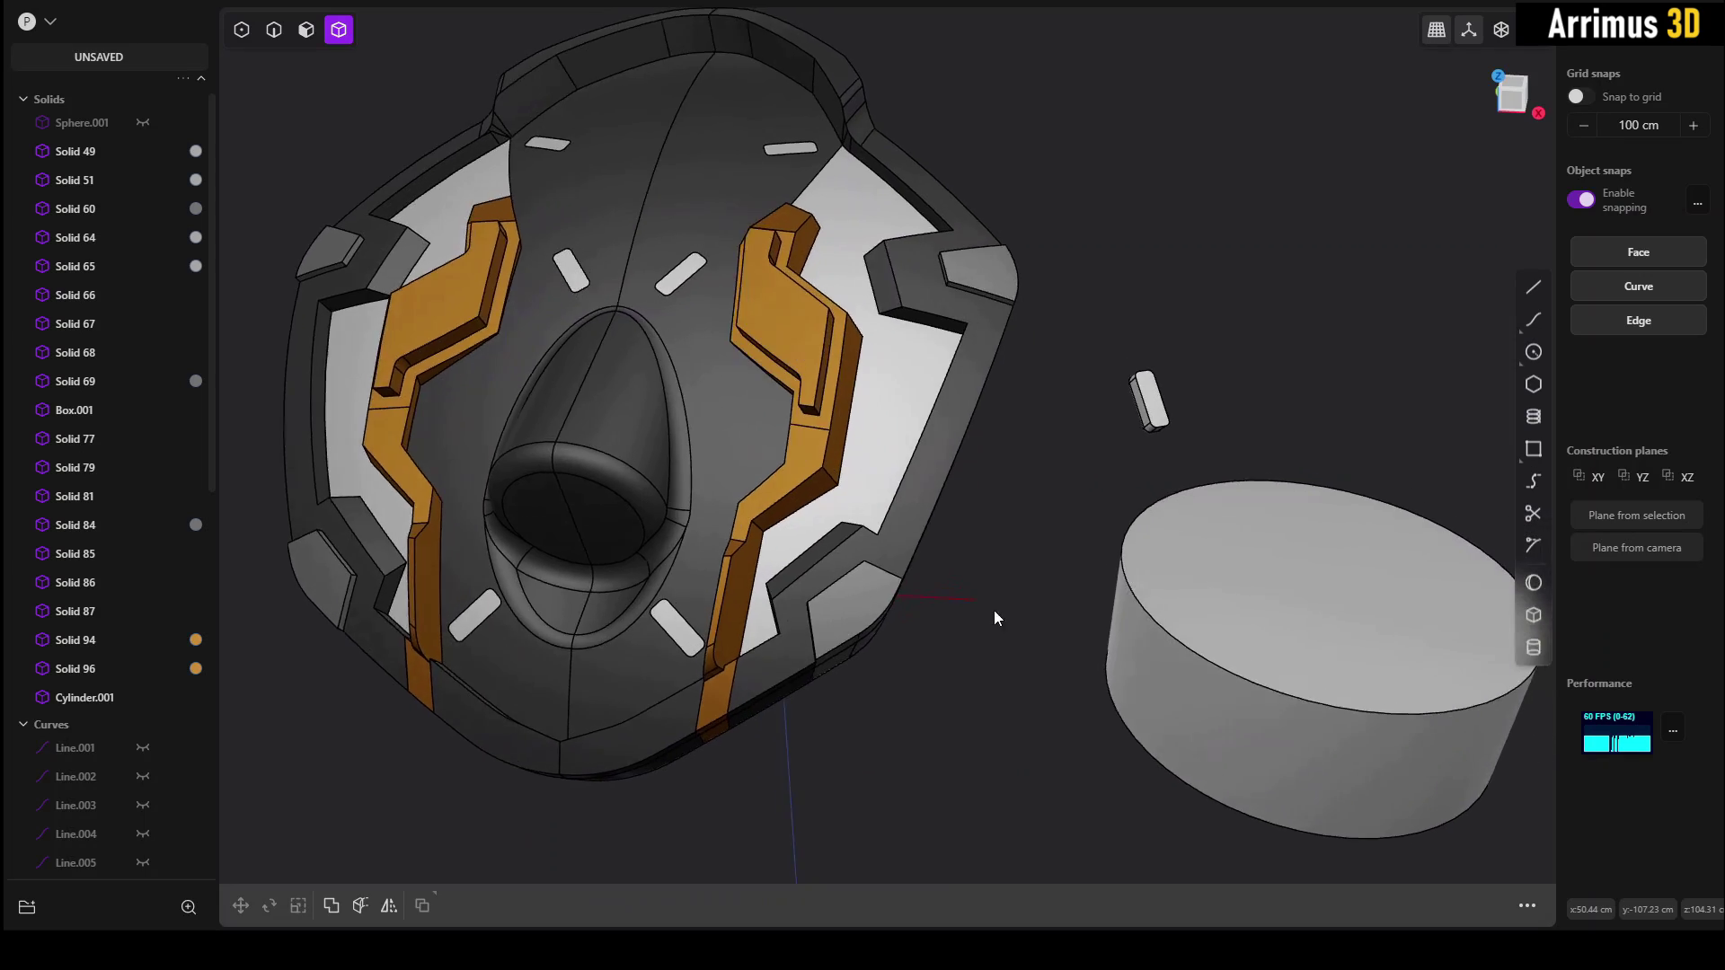
# Create a sphere with a radius of about 4.5 cm centred on the dark plate's outer edge.
pyautogui.moveTo(988, 596); pyautogui.dragTo(971, 523, button='middle')
pyautogui.scroll(3, 974, 526)
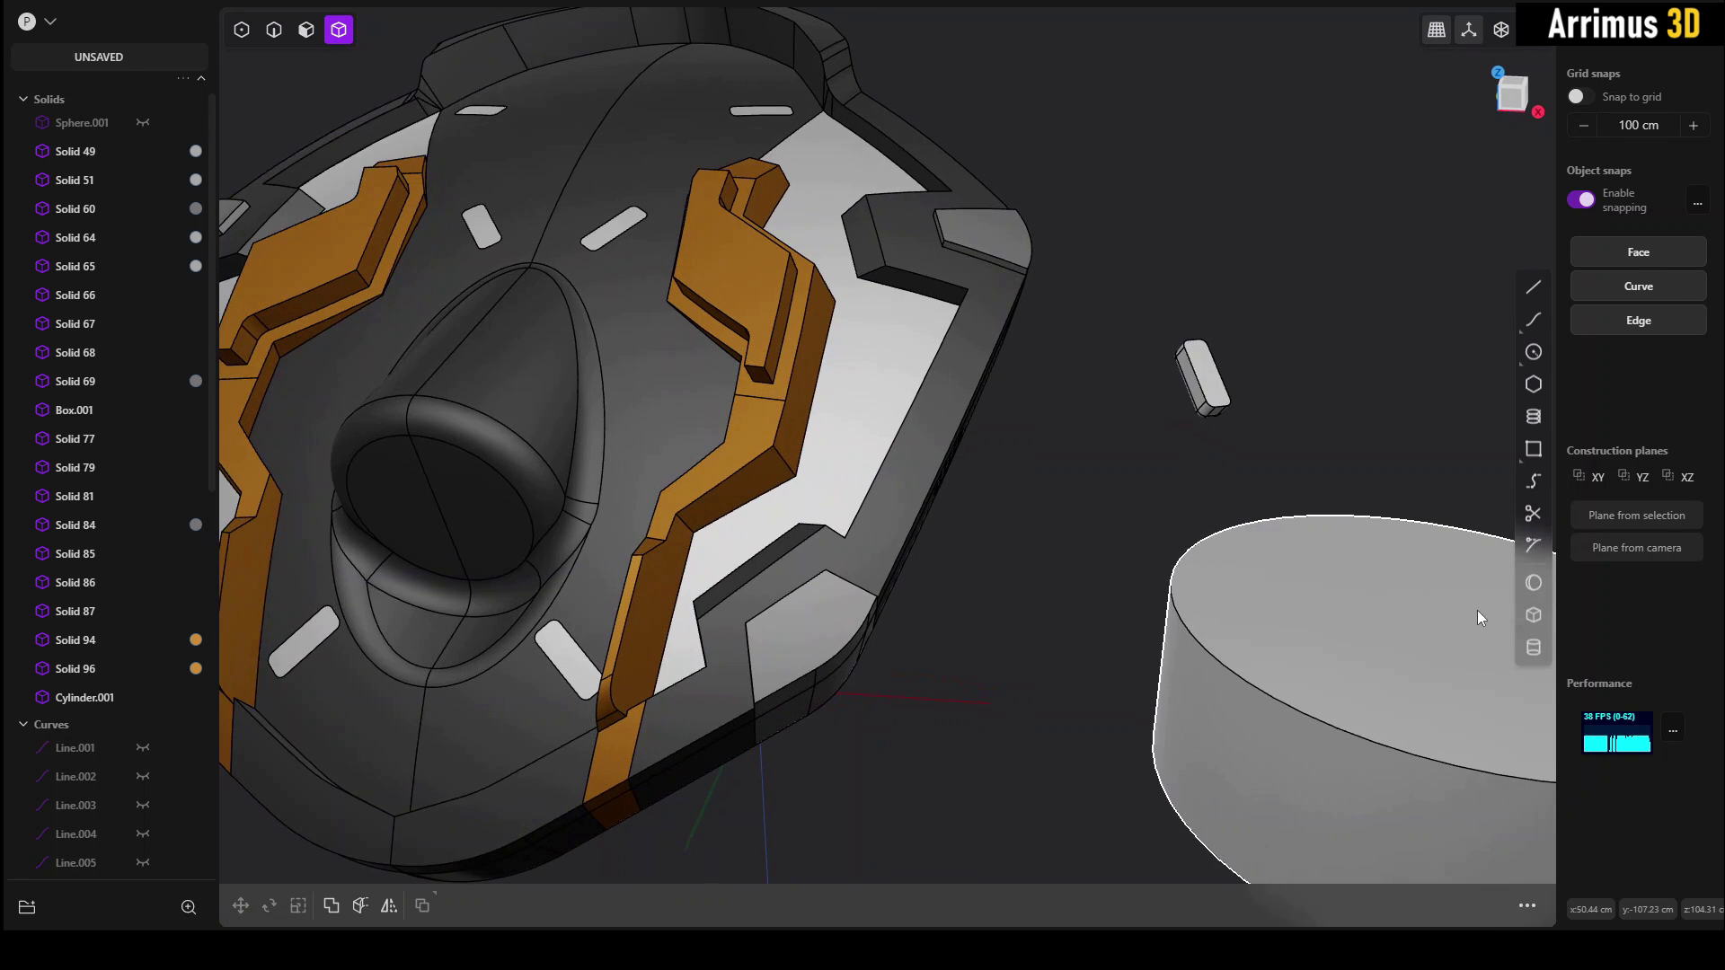
pyautogui.moveTo(1149, 557); pyautogui.dragTo(1199, 600, button='middle')
pyautogui.click(1533, 583)
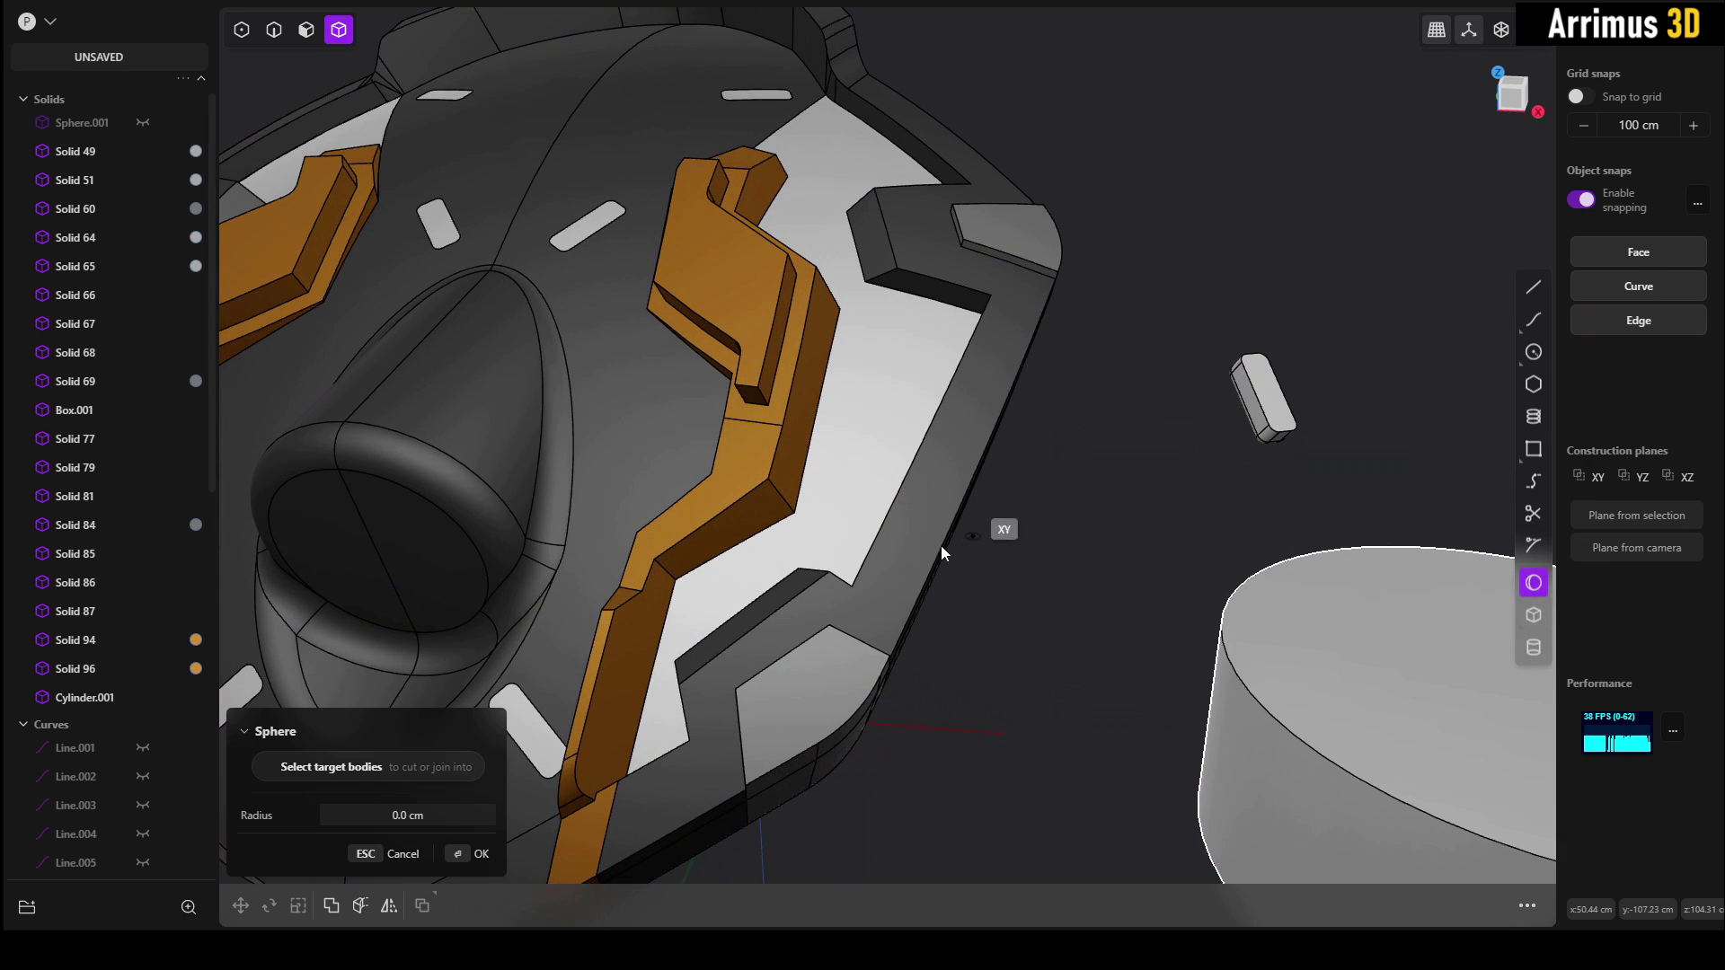
pyautogui.scroll(5, 898, 562)
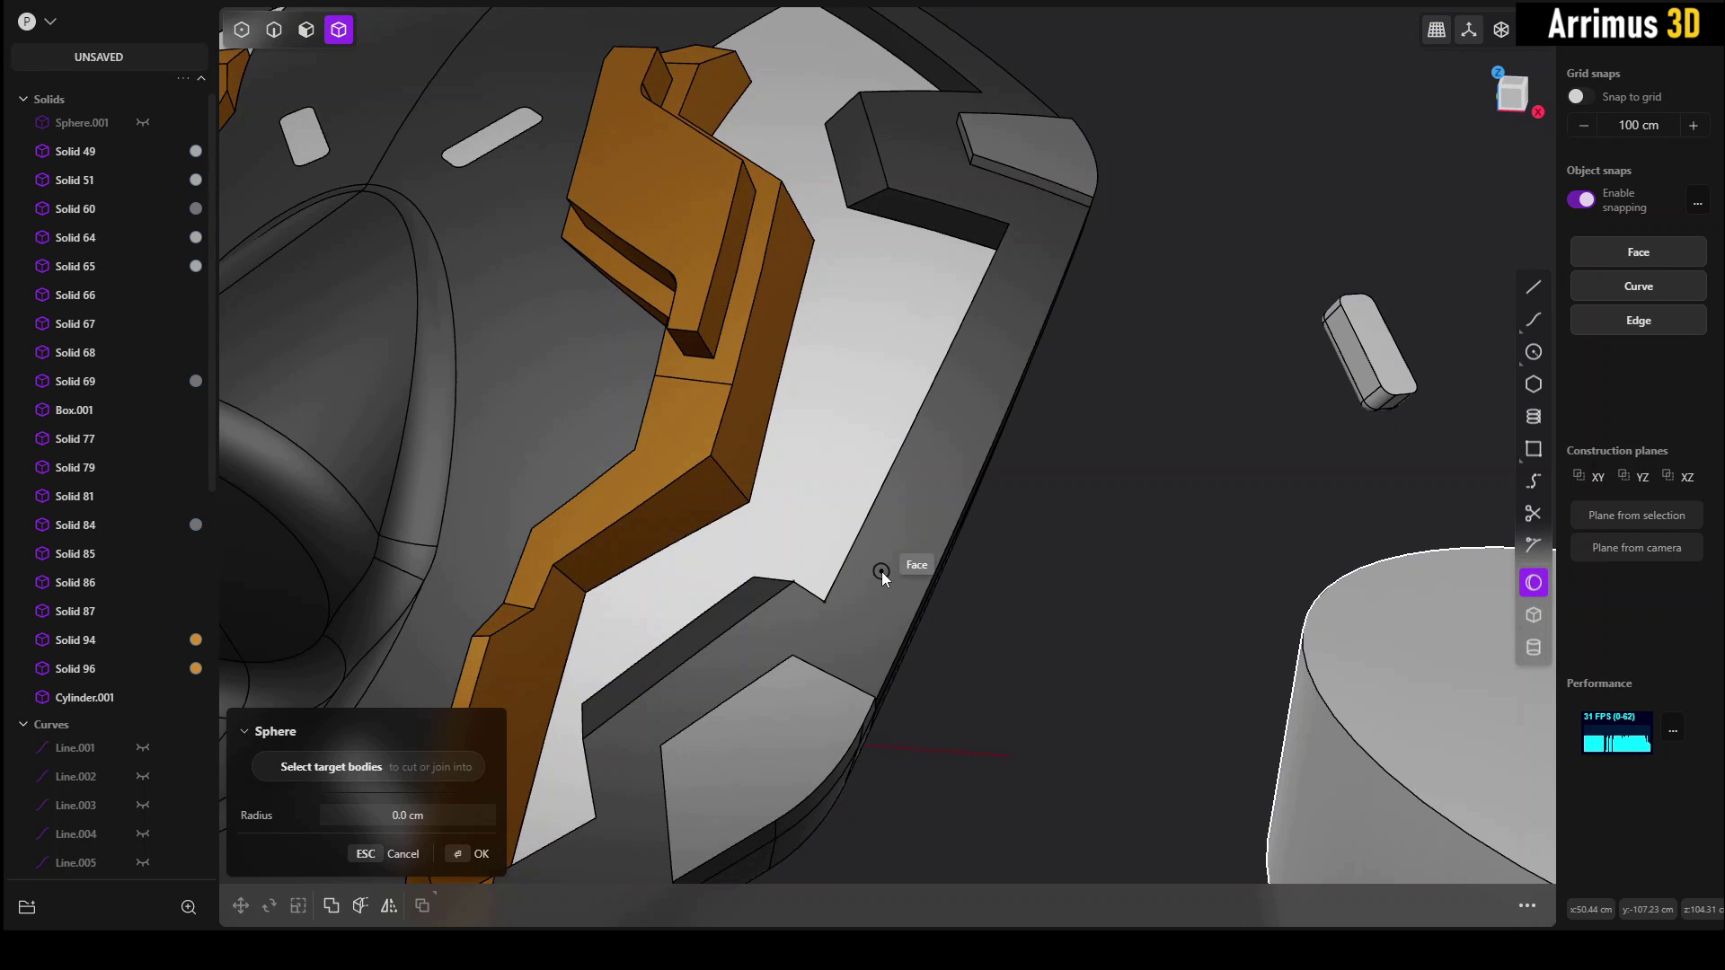
pyautogui.moveTo(920, 579)
pyautogui.mouseDown(button='middle')
pyautogui.moveTo(902, 546)
pyautogui.moveTo(931, 600)
pyautogui.mouseUp(button='middle')
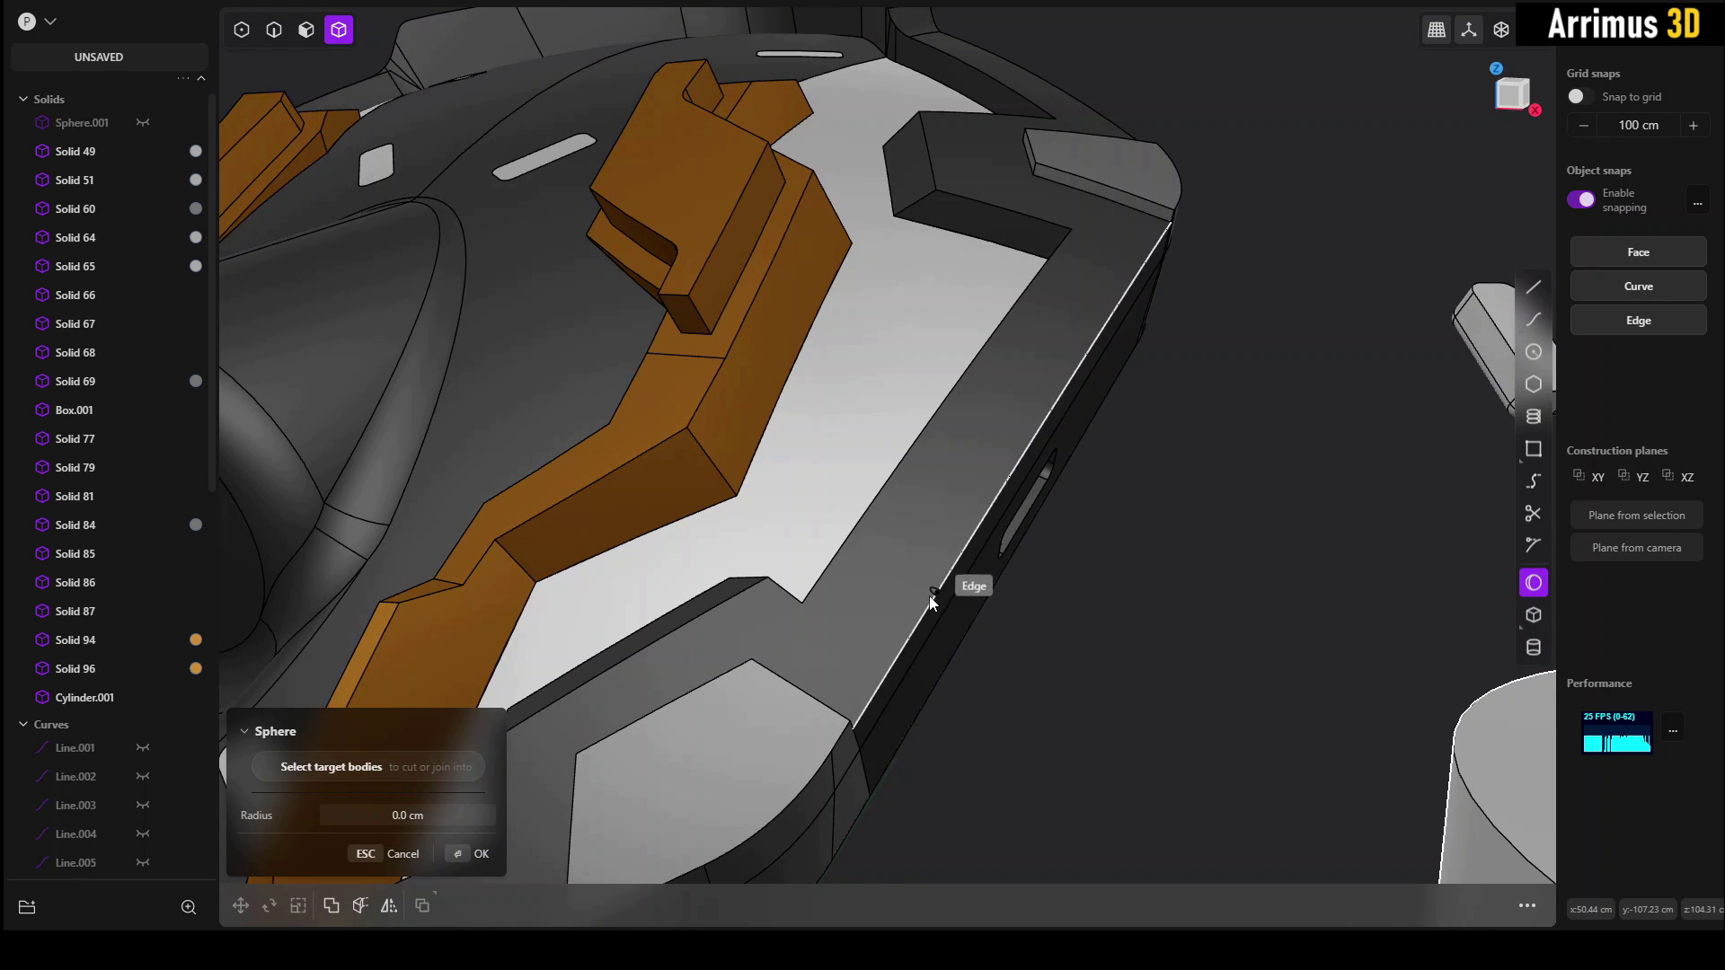
pyautogui.click(932, 599)
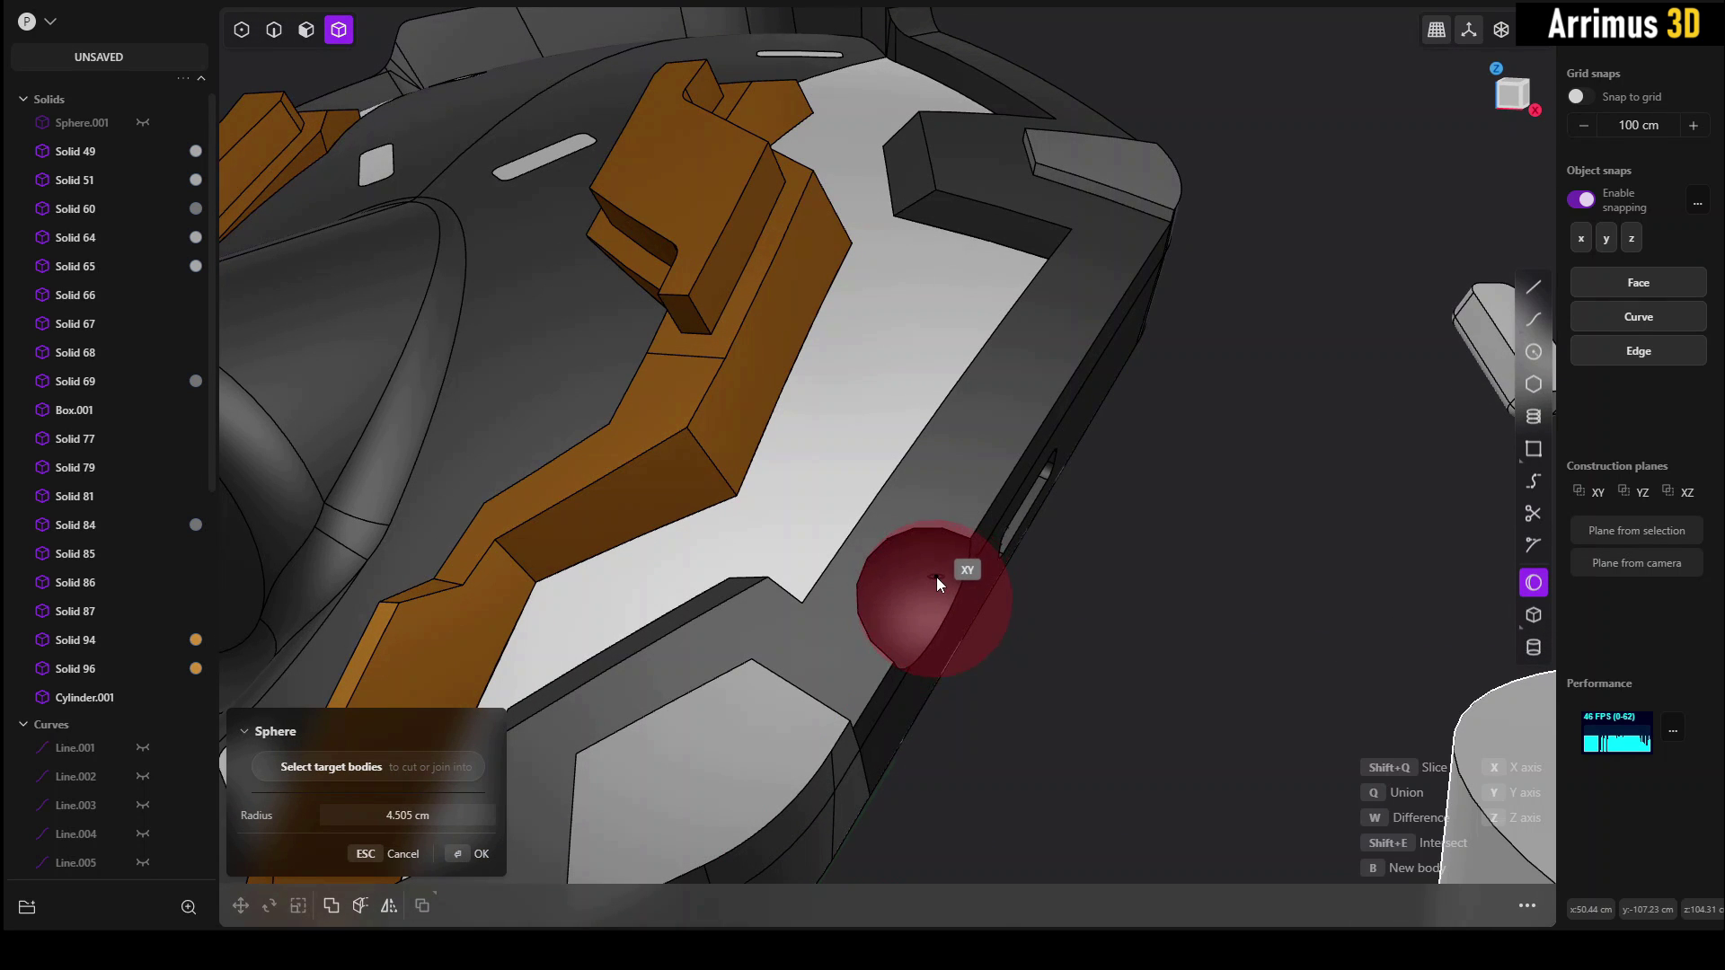
pyautogui.click(936, 578)
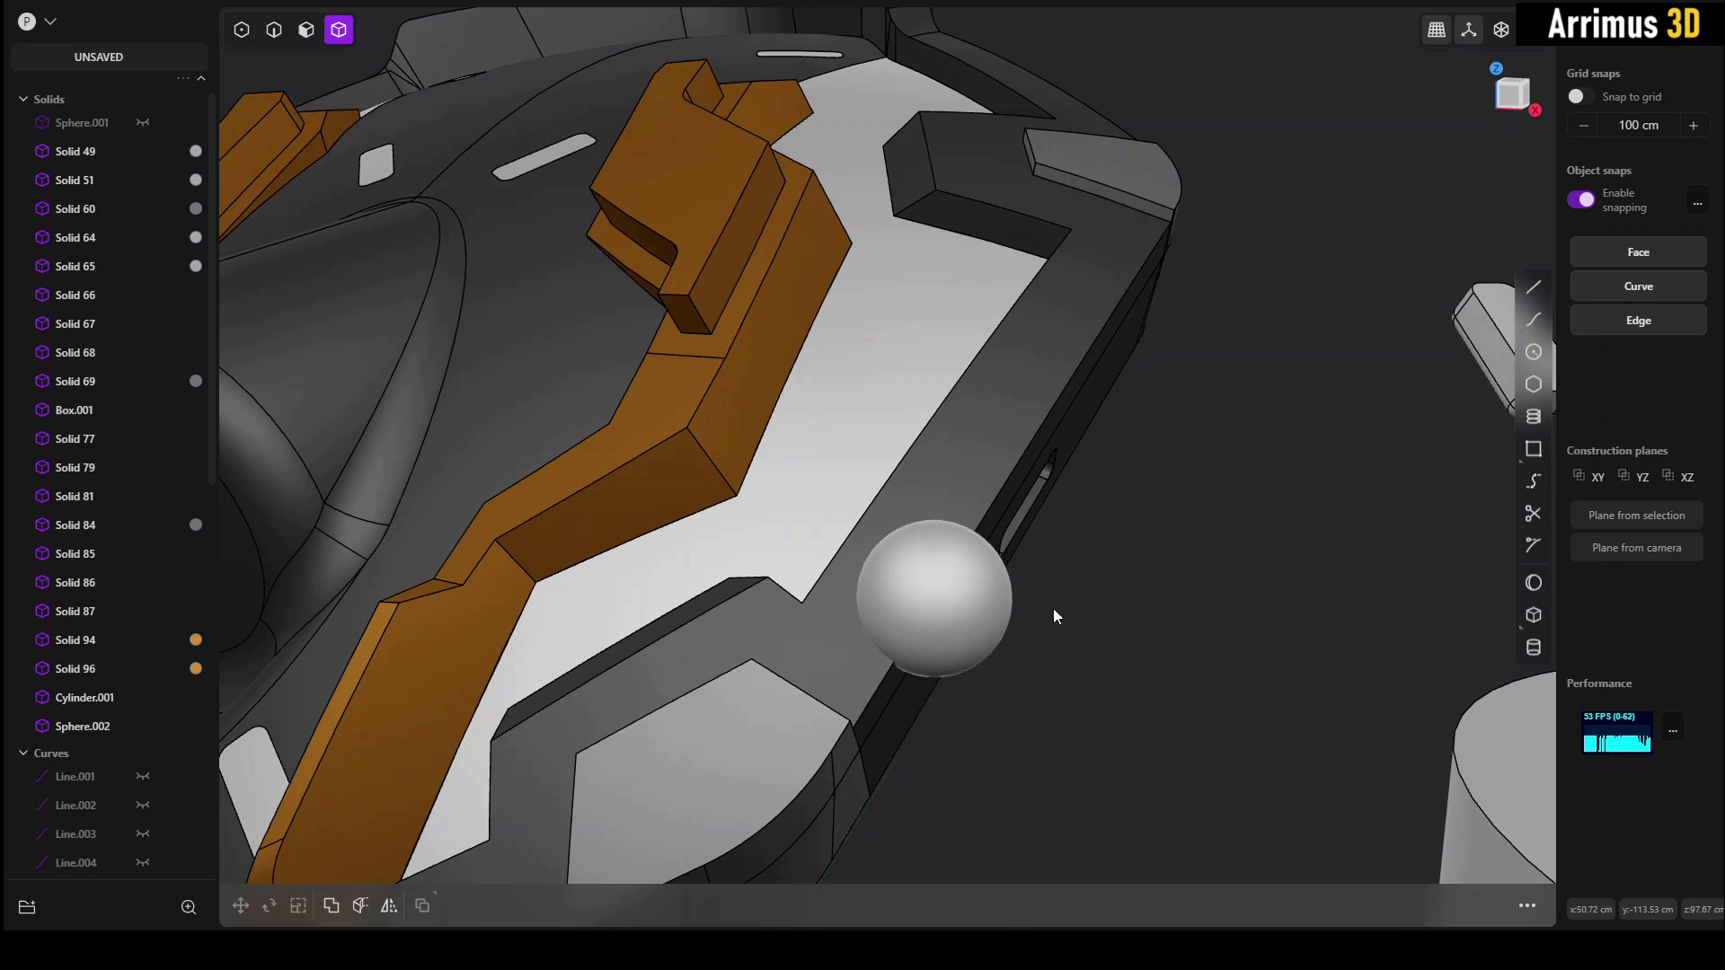
# Try to move the sphere using a custom pivot placed on the dark plate's outer side near the slot.
pyautogui.click(983, 573)
pyautogui.moveTo(983, 574); pyautogui.dragTo(1060, 490, button='middle')
pyautogui.press('g')
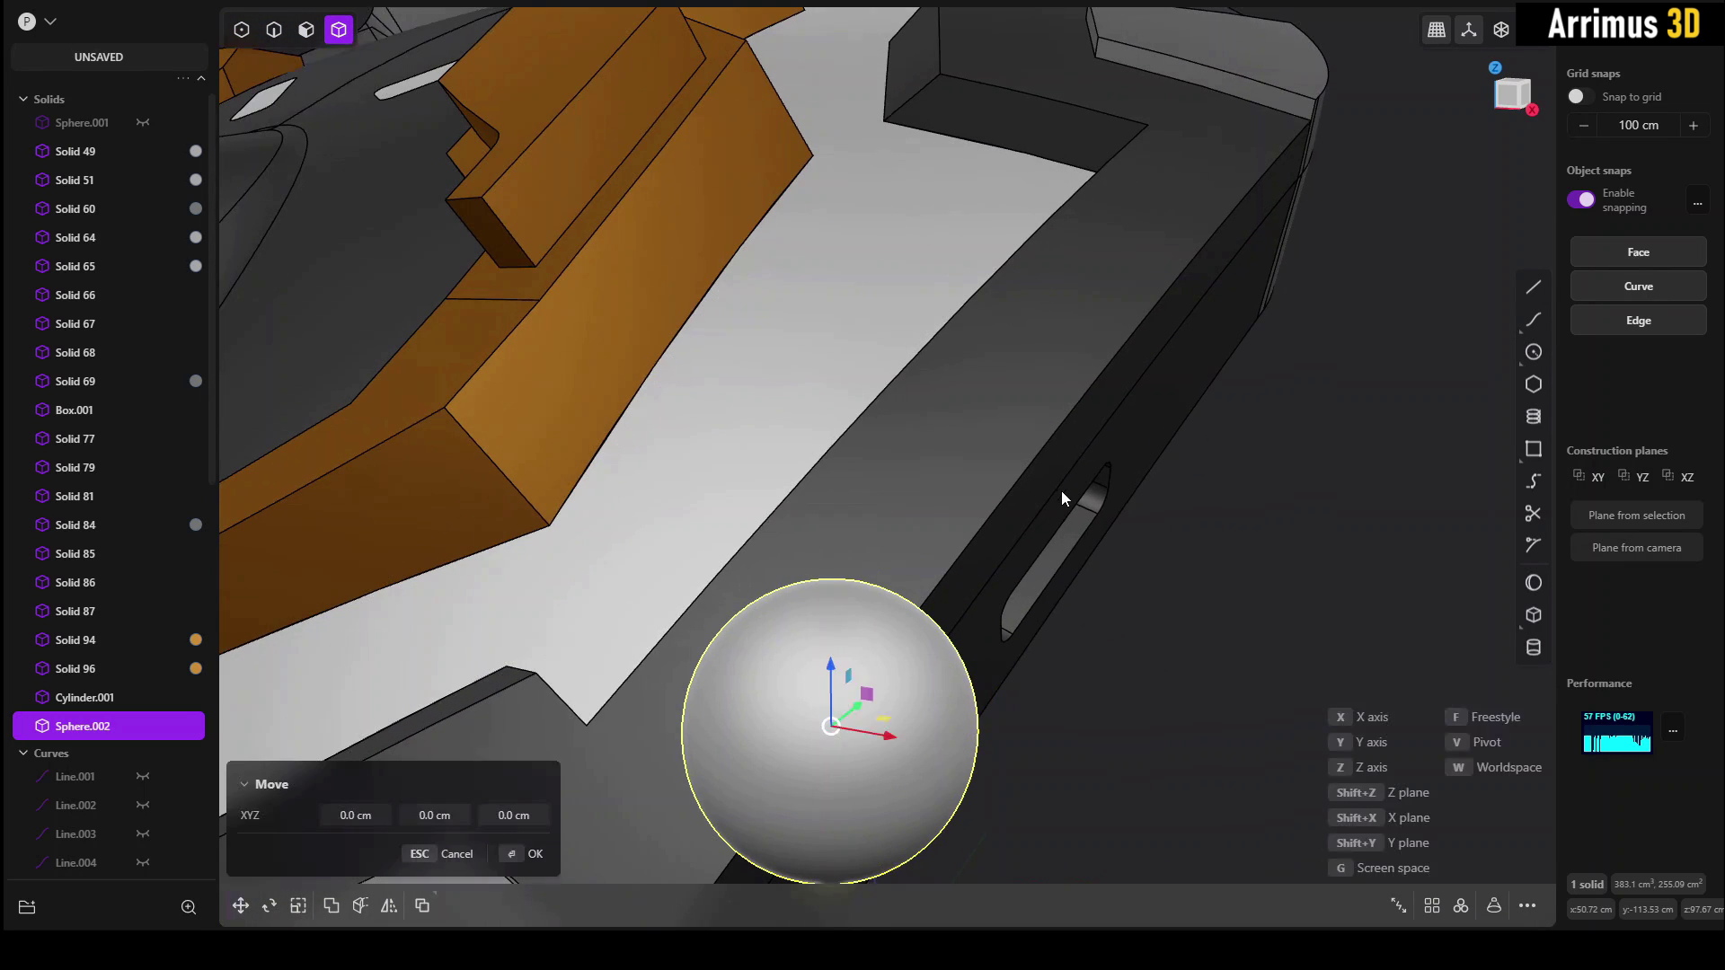
pyautogui.moveTo(1105, 560); pyautogui.dragTo(1085, 554, button='middle')
pyautogui.scroll(-1, 1085, 553)
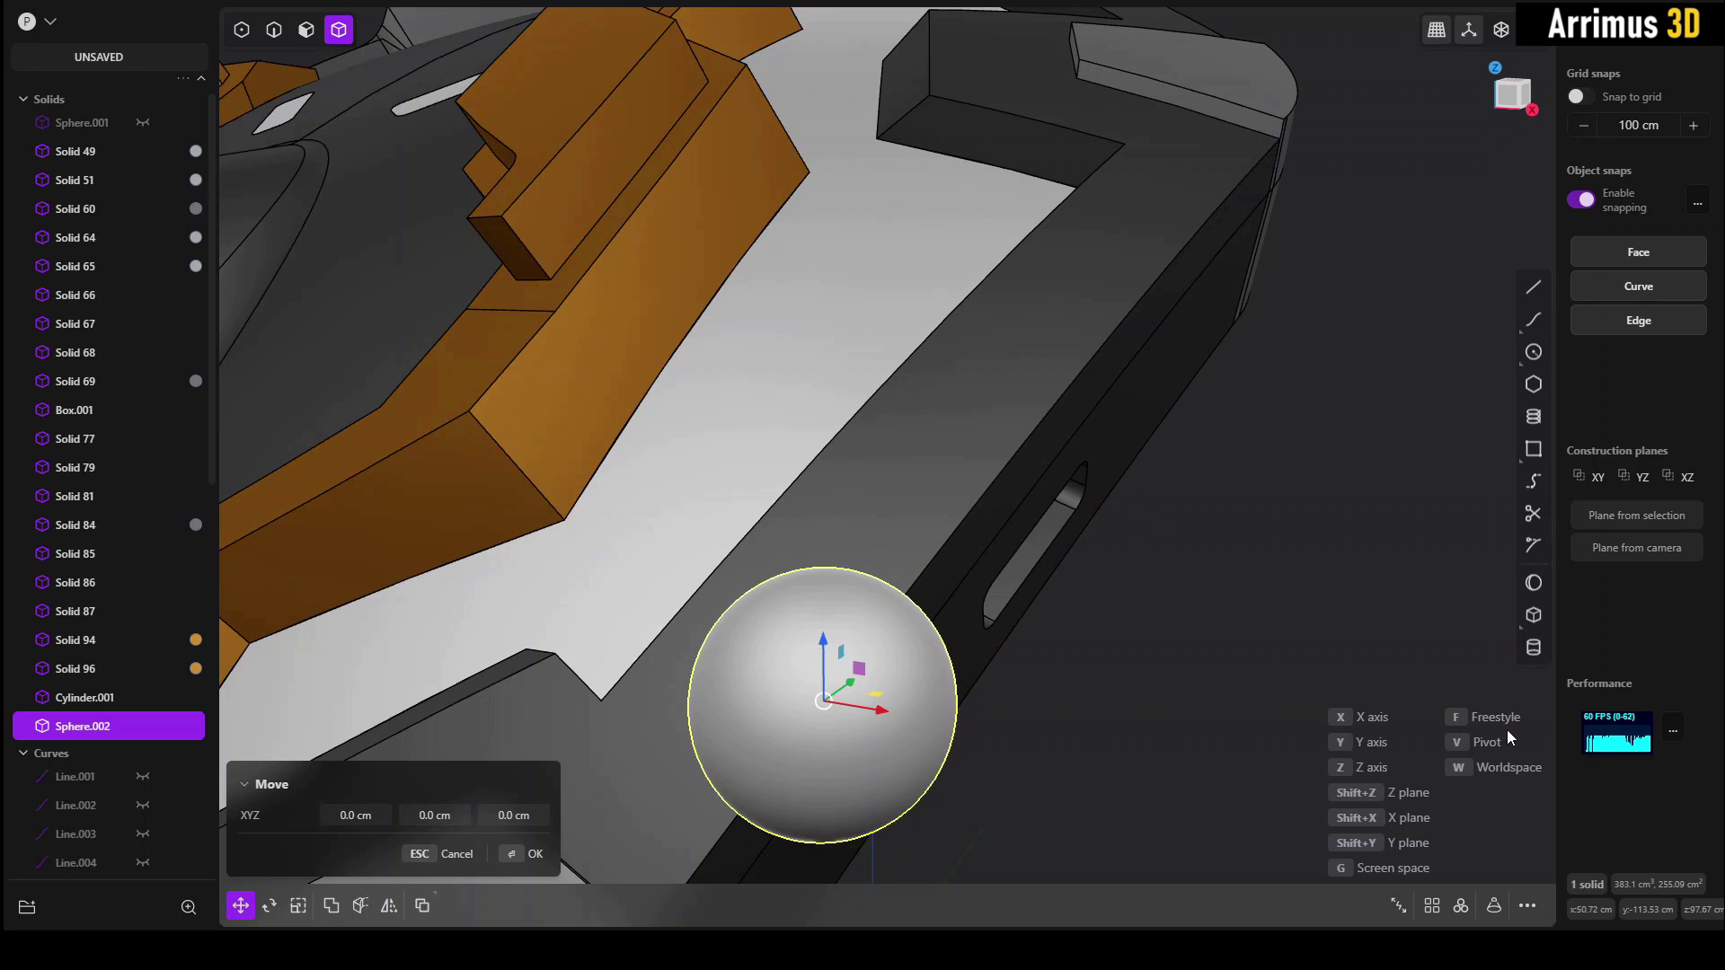
pyautogui.moveTo(1087, 518); pyautogui.dragTo(1125, 516, button='middle')
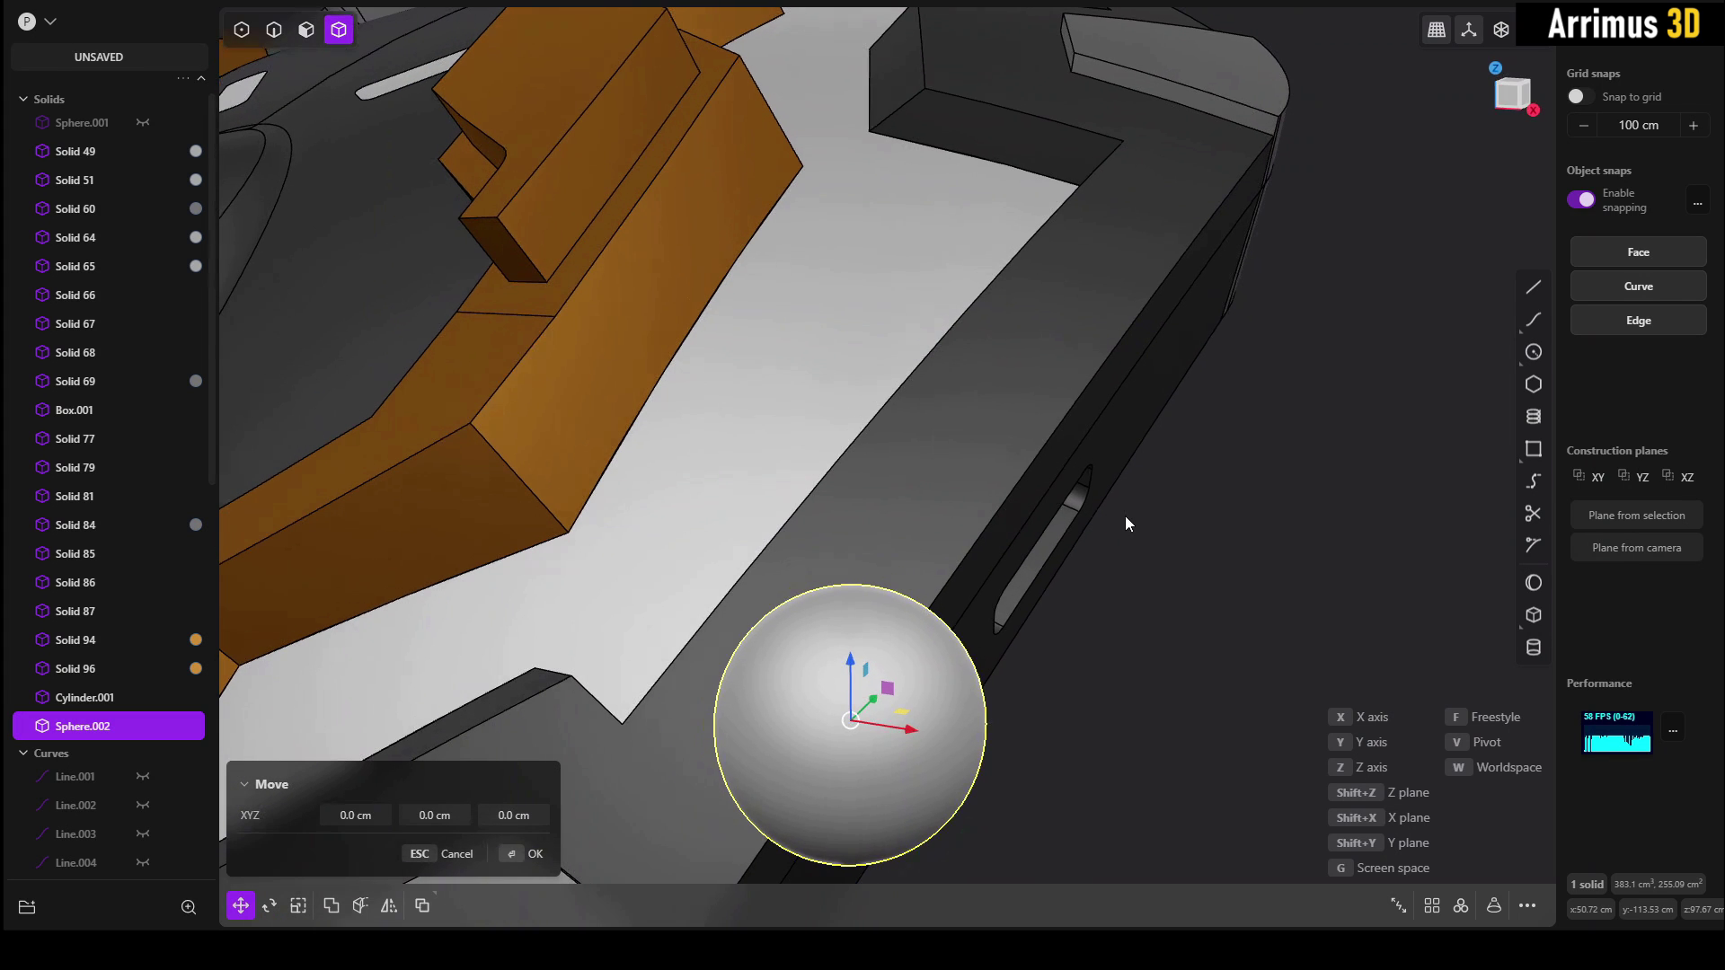
pyautogui.press('v')
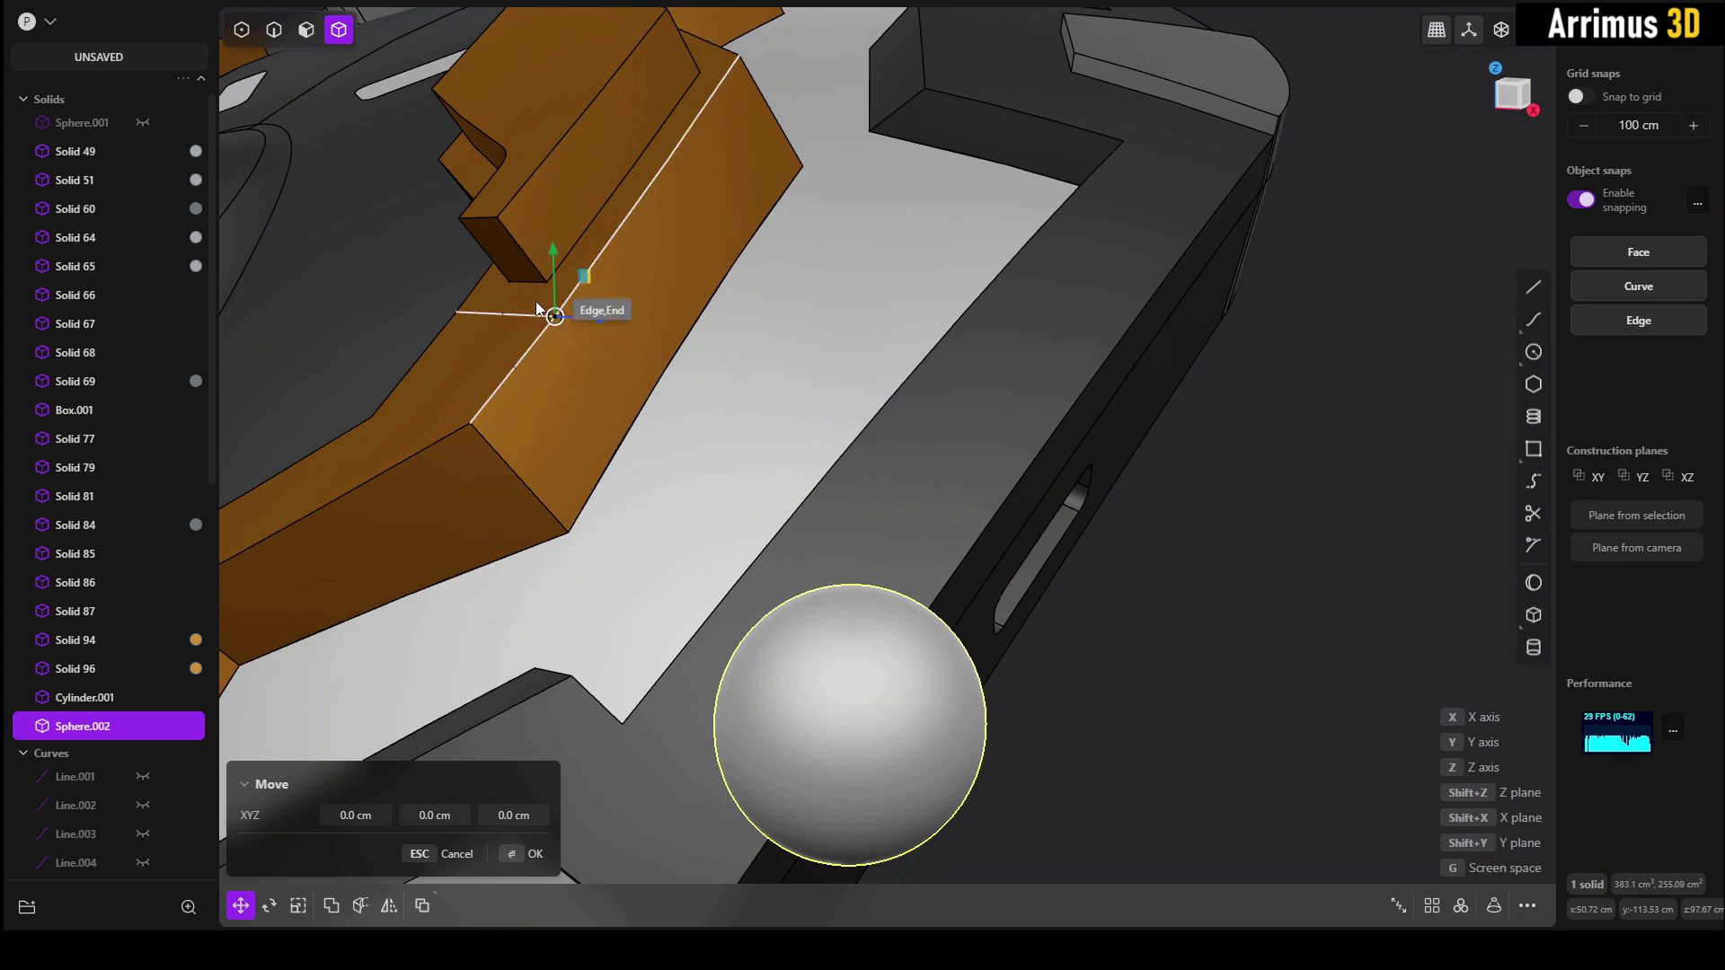
pyautogui.click(981, 539)
pyautogui.moveTo(1013, 539); pyautogui.dragTo(1113, 579, button='middle')
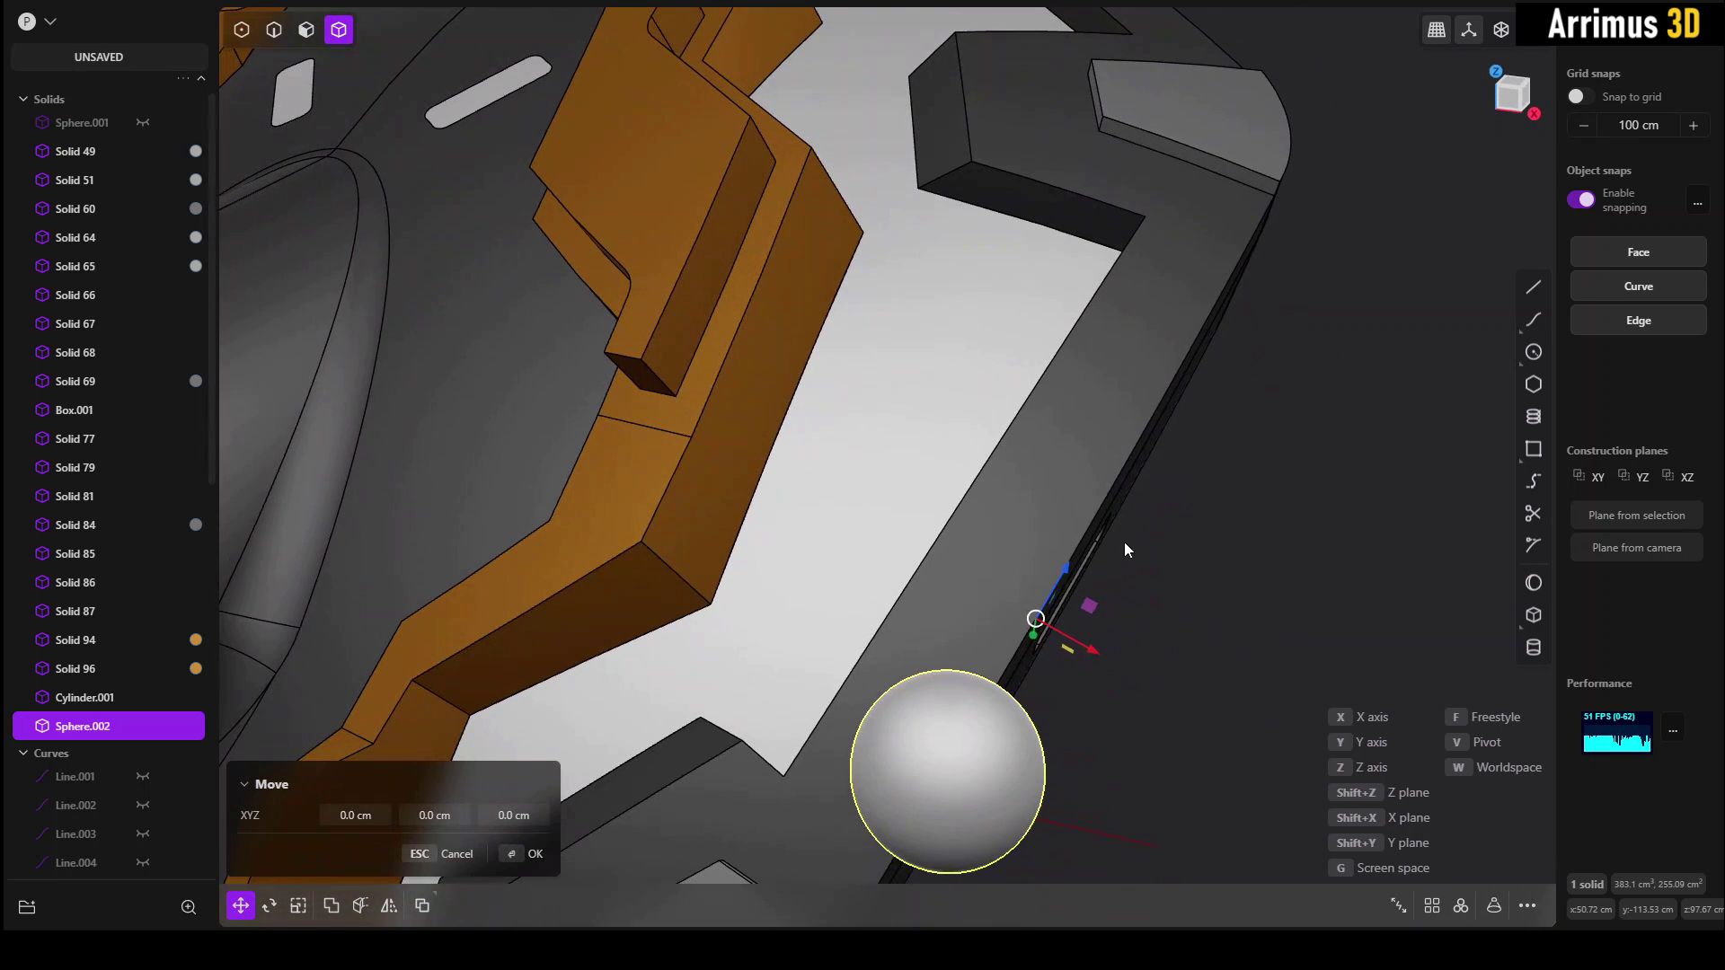
pyautogui.moveTo(1123, 542); pyautogui.dragTo(1221, 384)
pyautogui.press('Escape')
# Create a second sphere with a radius of about 4.46 cm at the large cylinder's upper rim.
pyautogui.click(1239, 498)
pyautogui.moveTo(1240, 498); pyautogui.dragTo(539, 63, button='middle')
pyautogui.scroll(-2, 973, 458)
pyautogui.moveTo(1066, 445); pyautogui.dragTo(1168, 494, button='middle')
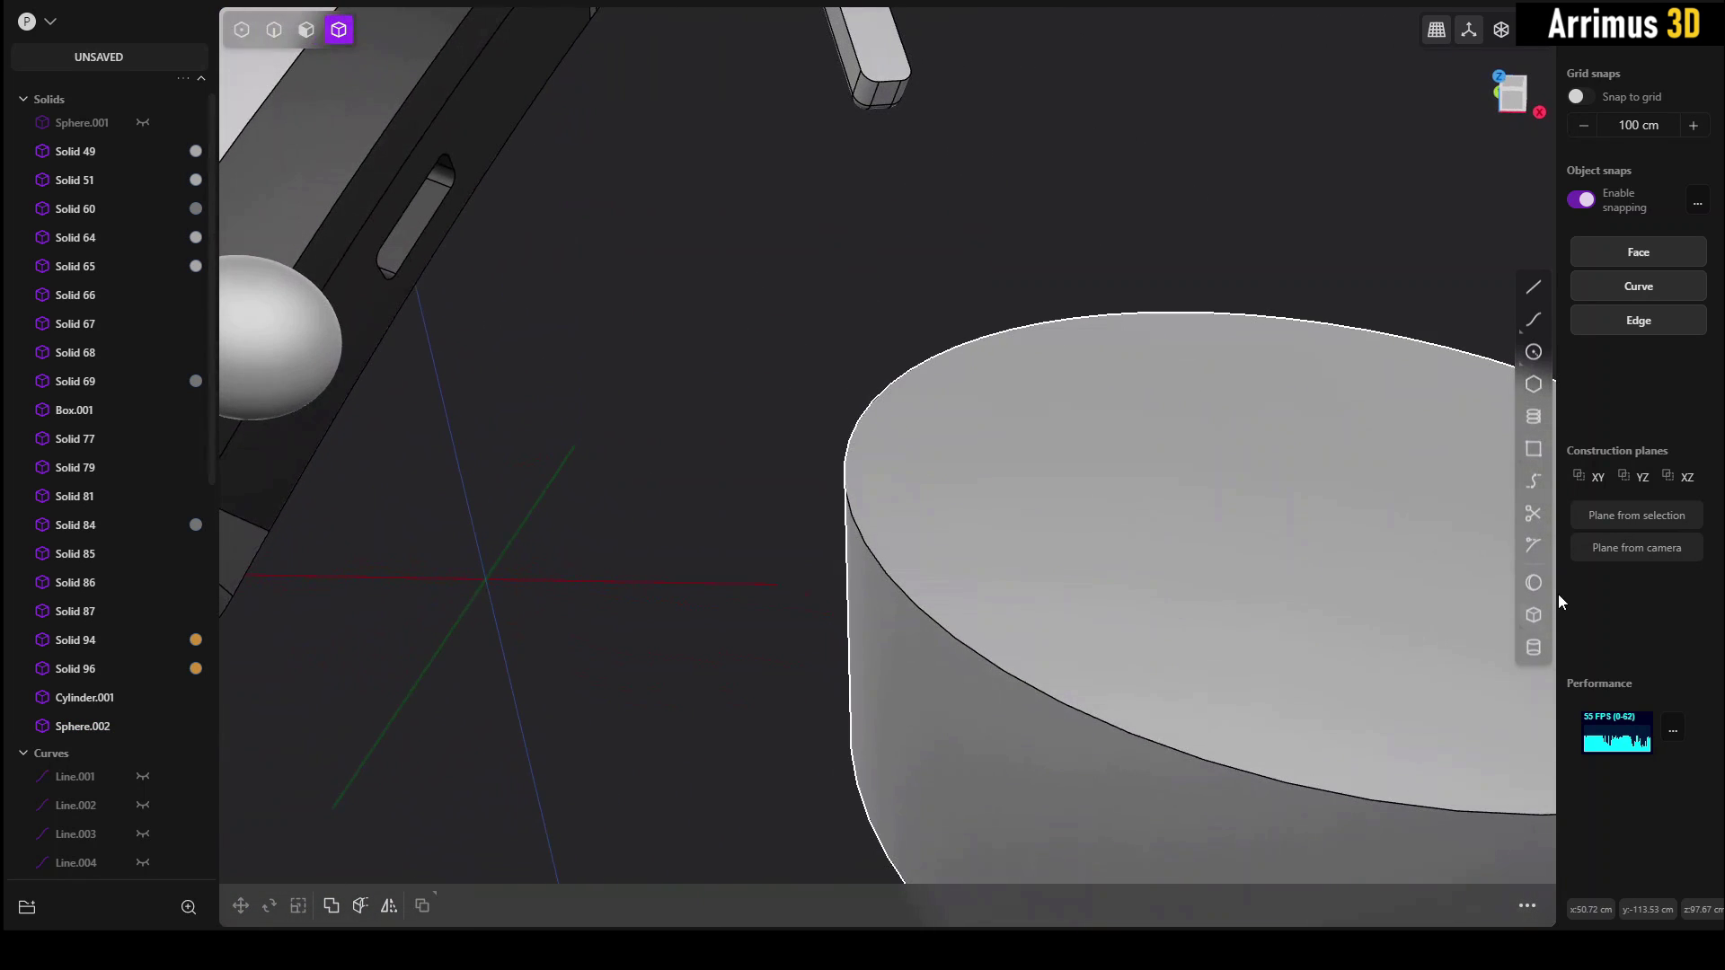
pyautogui.click(1533, 582)
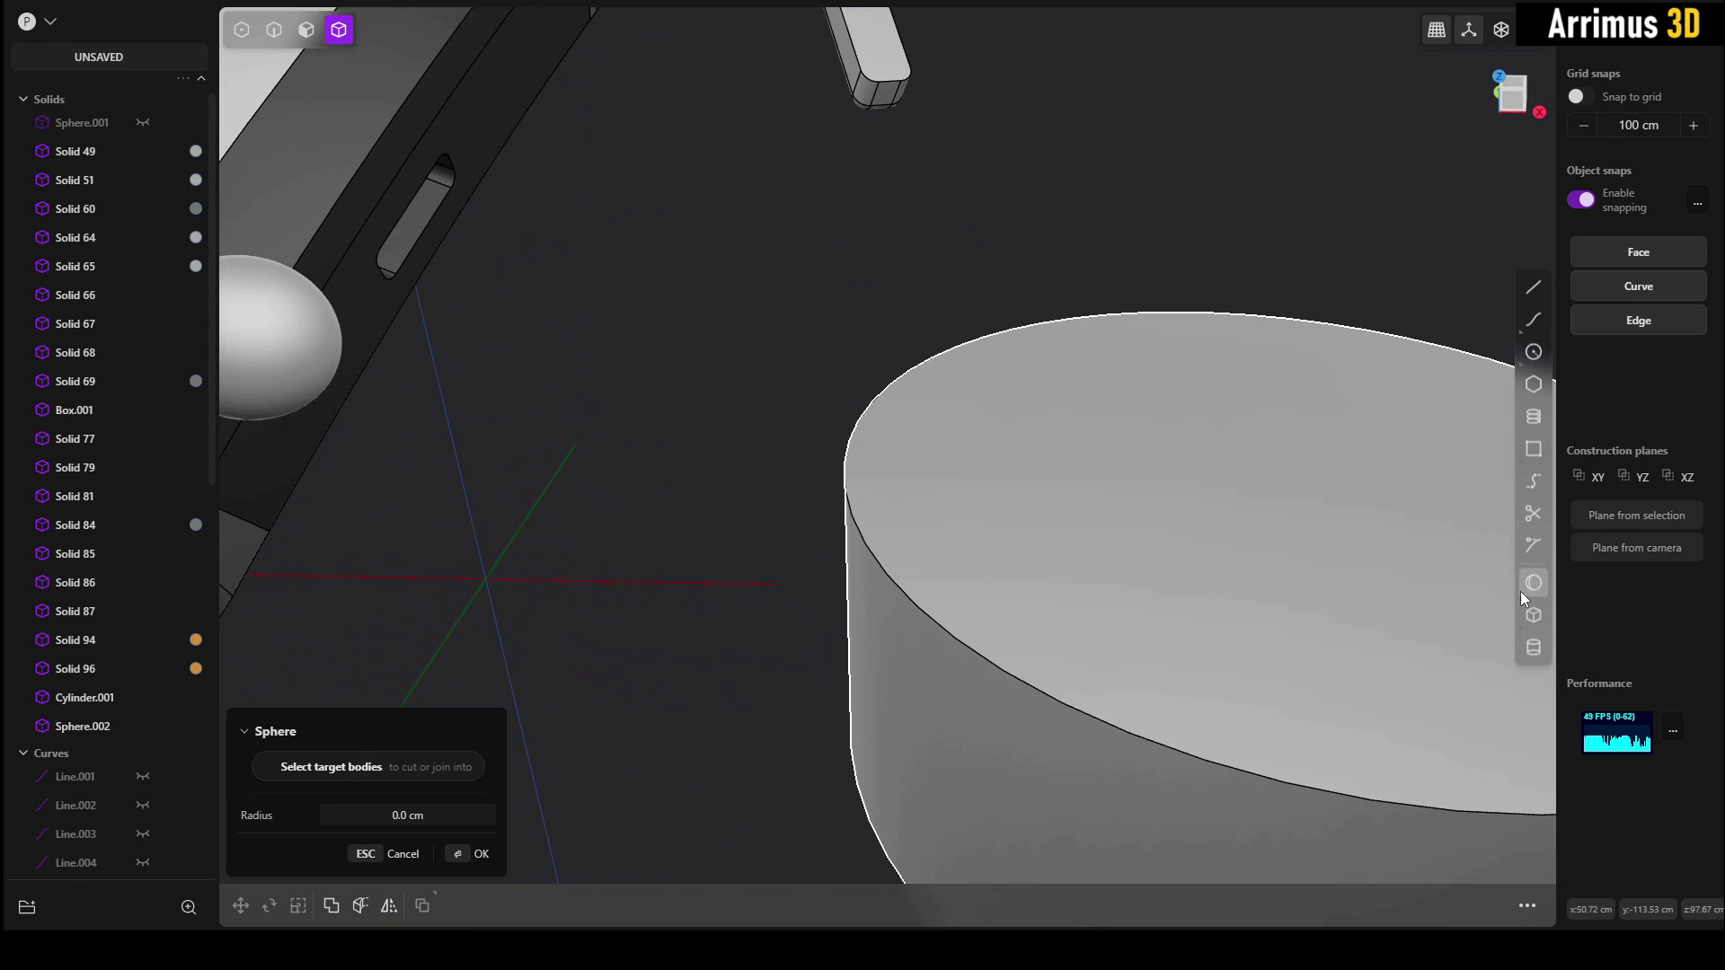
pyautogui.click(1140, 729)
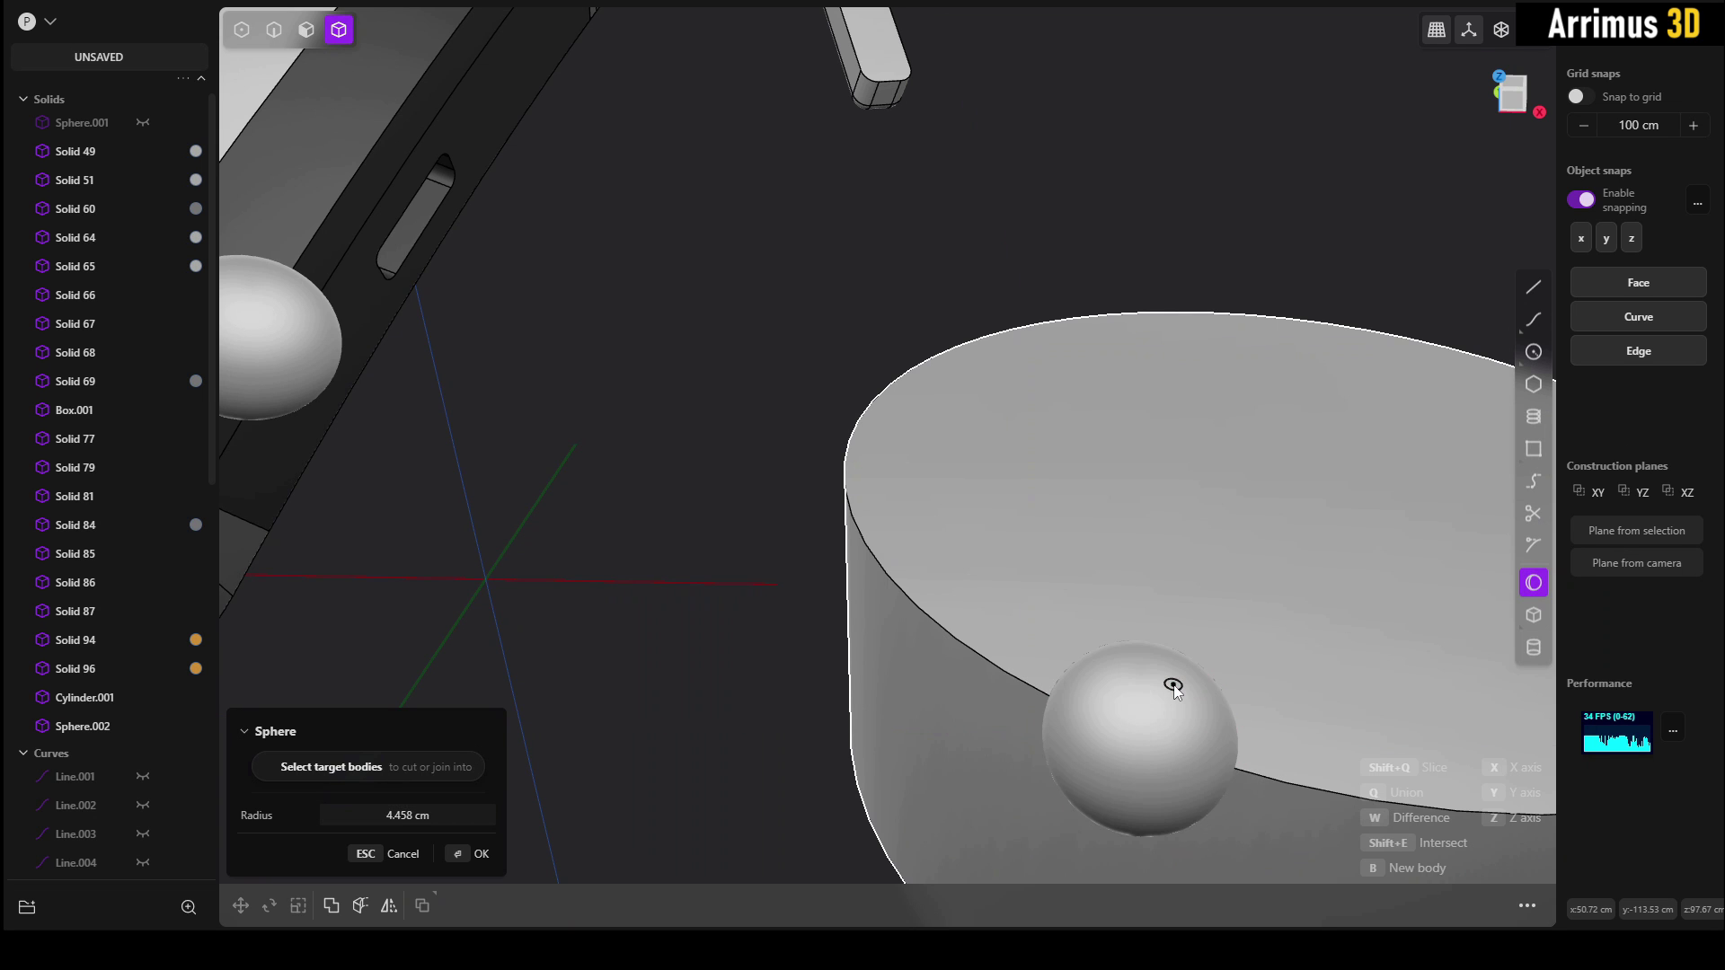
pyautogui.click(1173, 684)
pyautogui.click(821, 470)
# Try to move the second sphere along an axis of a custom pivot placed on the cylinder's upper rim.
pyautogui.click(1157, 706)
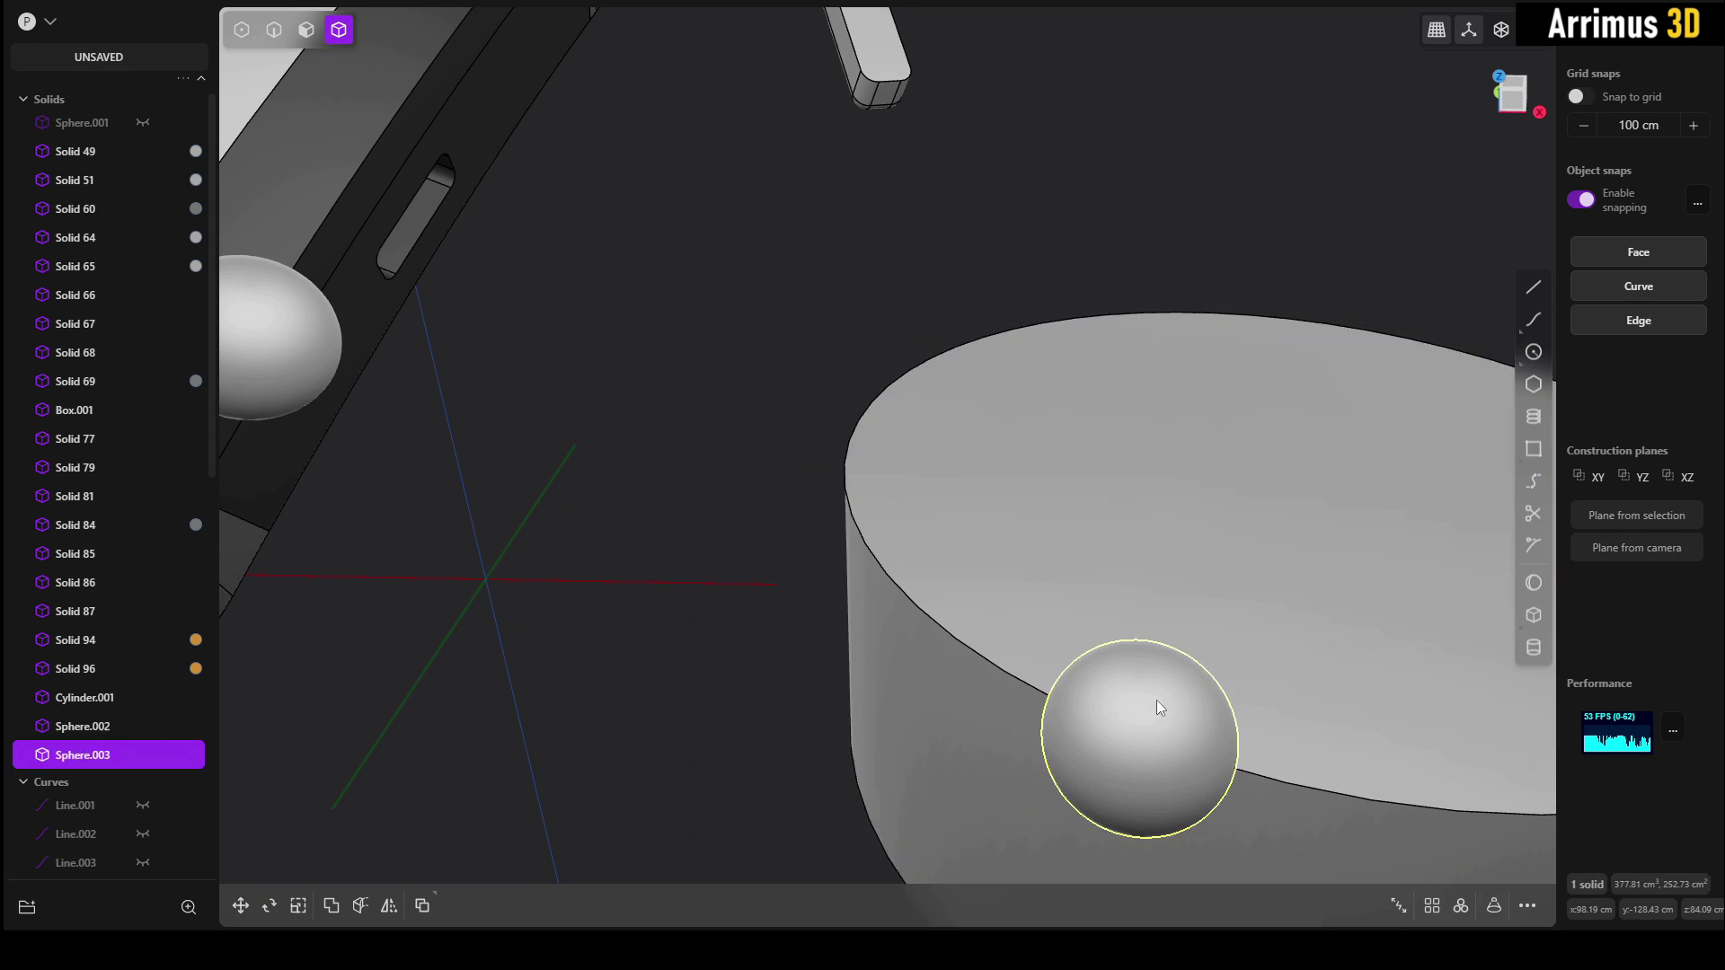
pyautogui.moveTo(1156, 699); pyautogui.dragTo(1065, 543, button='middle')
pyautogui.press('g')
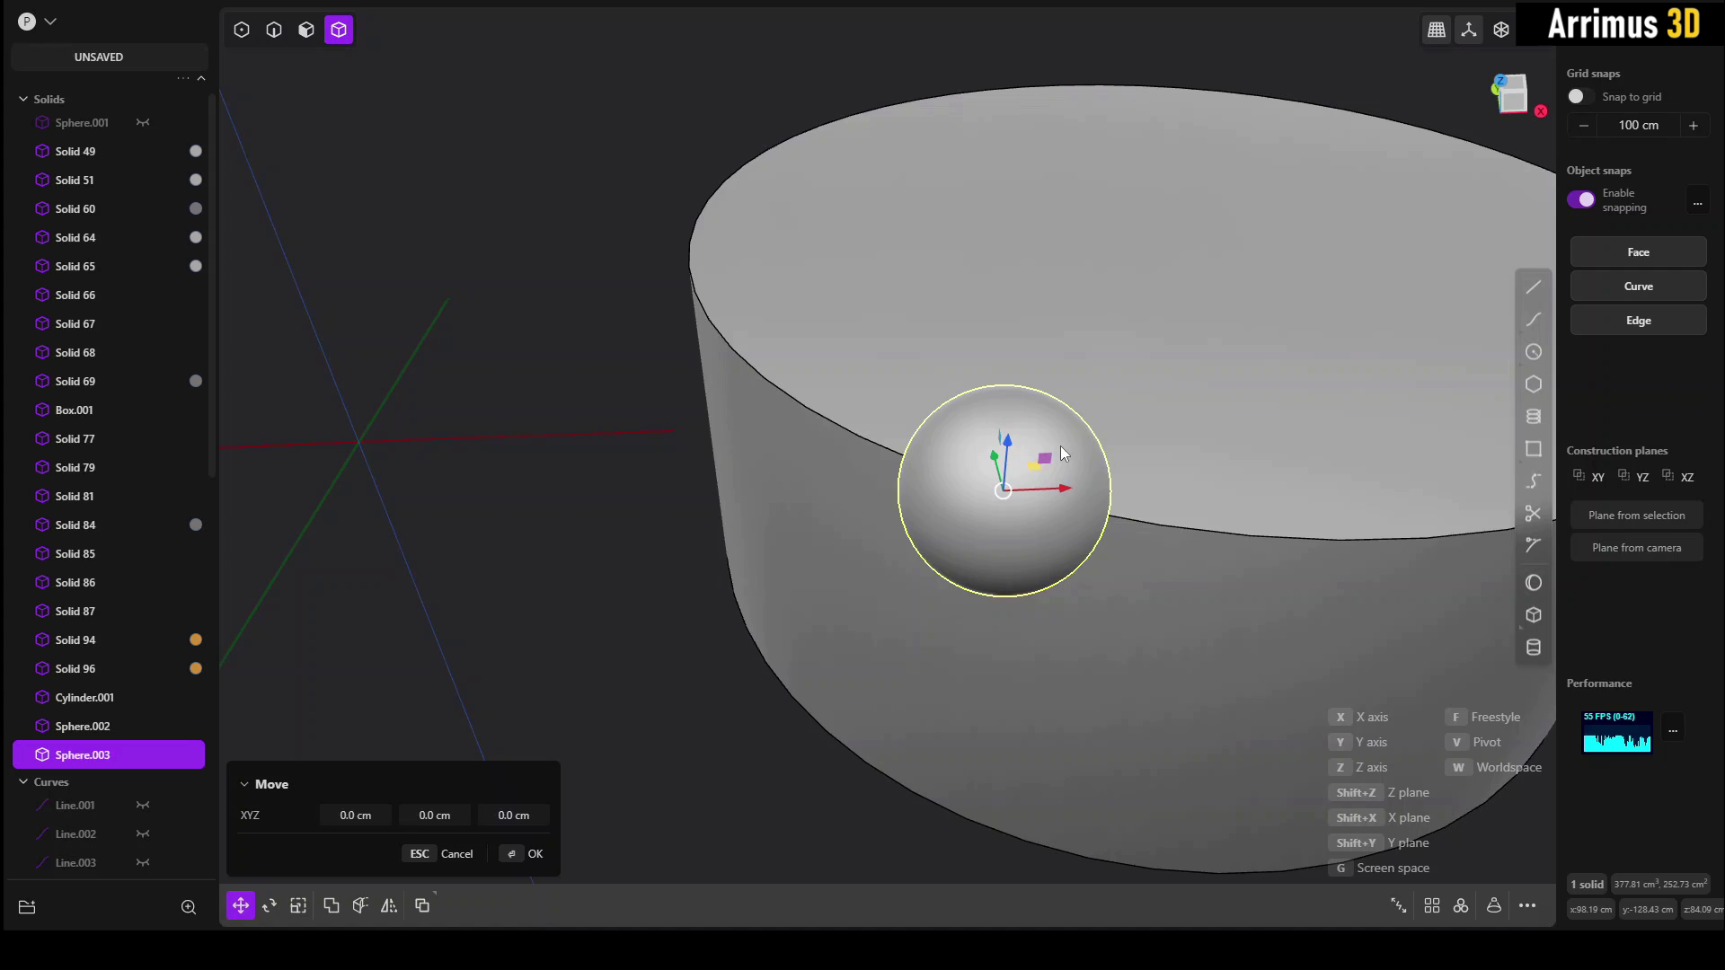
pyautogui.press('v')
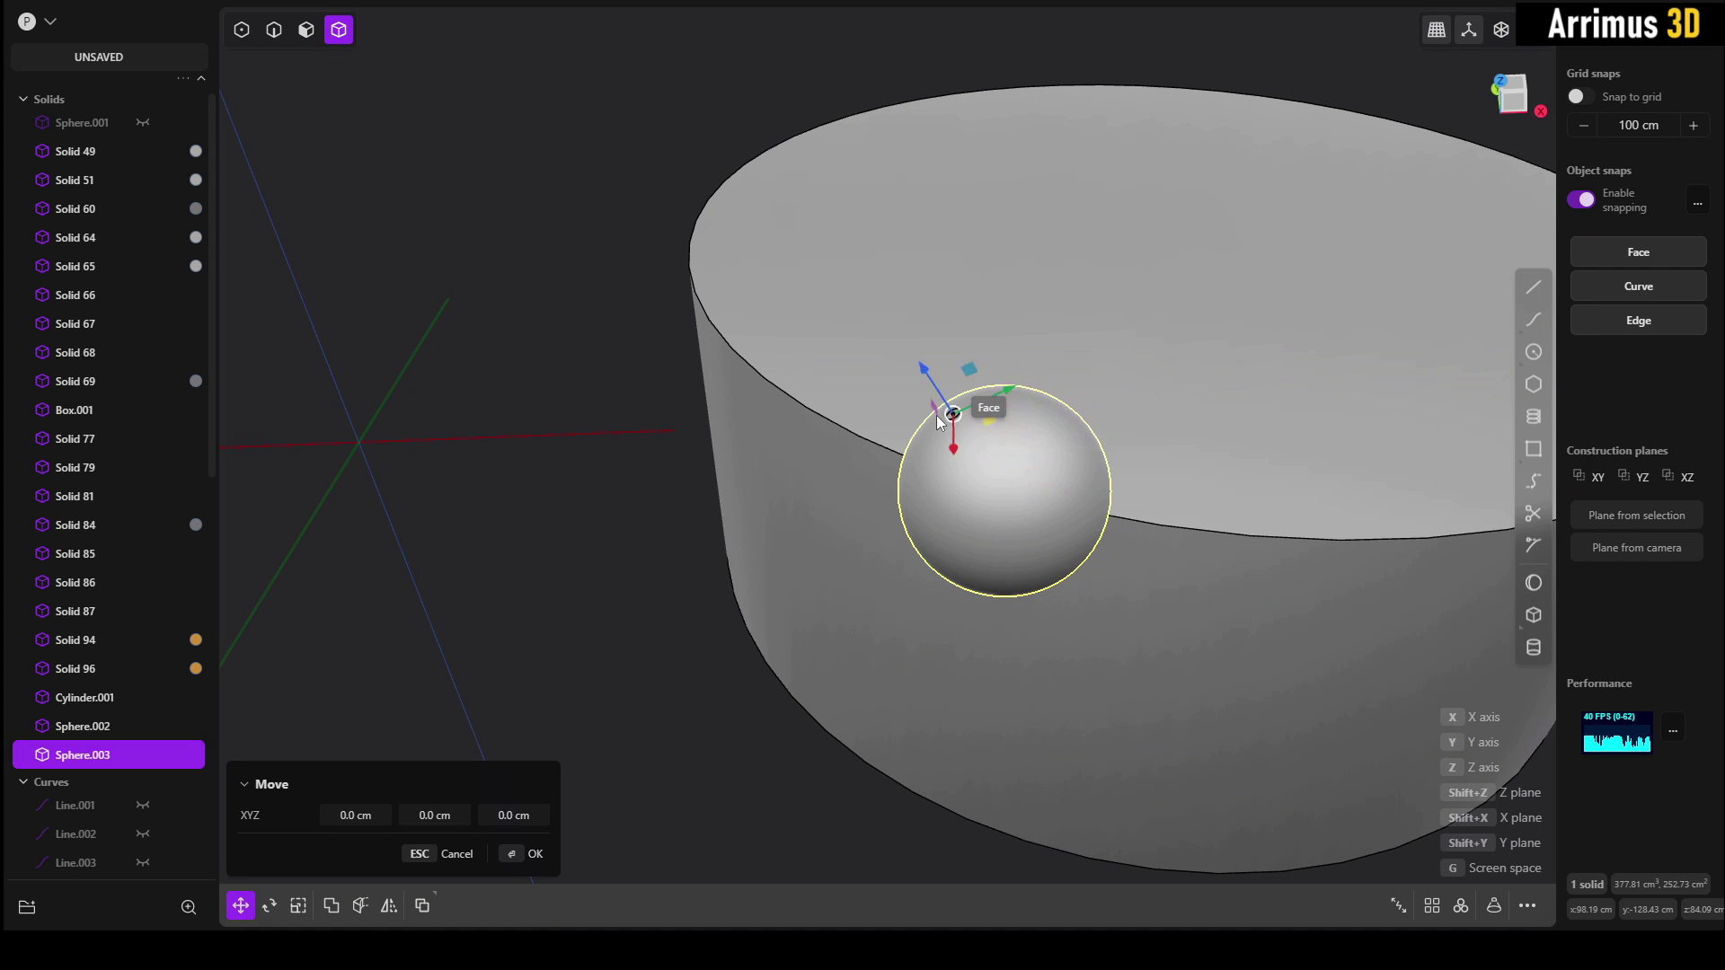
pyautogui.keyDown('shift'); pyautogui.moveTo(877, 414); pyautogui.dragTo(1015, 444, button='middle'); pyautogui.keyUp('shift')
pyautogui.click(856, 474)
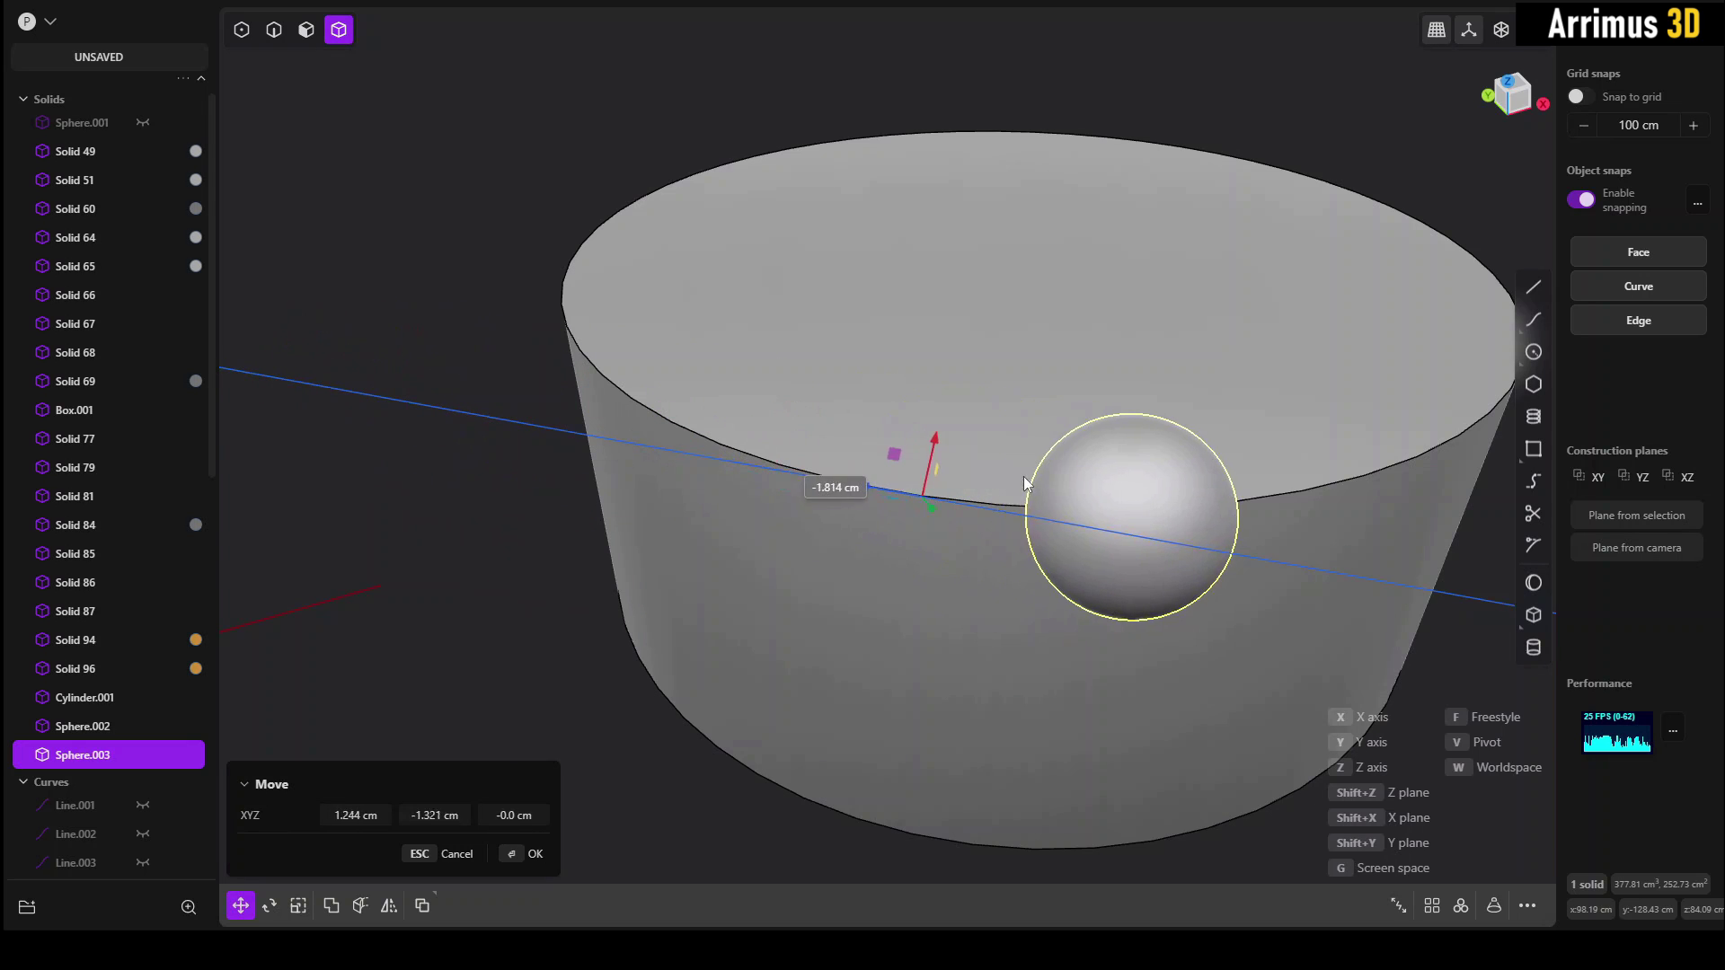
pyautogui.click(1022, 478)
pyautogui.keyDown('shift'); pyautogui.moveTo(920, 453); pyautogui.dragTo(820, 452, button='middle'); pyautogui.keyUp('shift')
pyautogui.scroll(-3, 943, 494)
pyautogui.moveTo(997, 512); pyautogui.dragTo(934, 519, button='middle')
# Try a freestyle move of the second sphere, using a point on the cylinder's upper rim as the base point.
pyautogui.press('g')
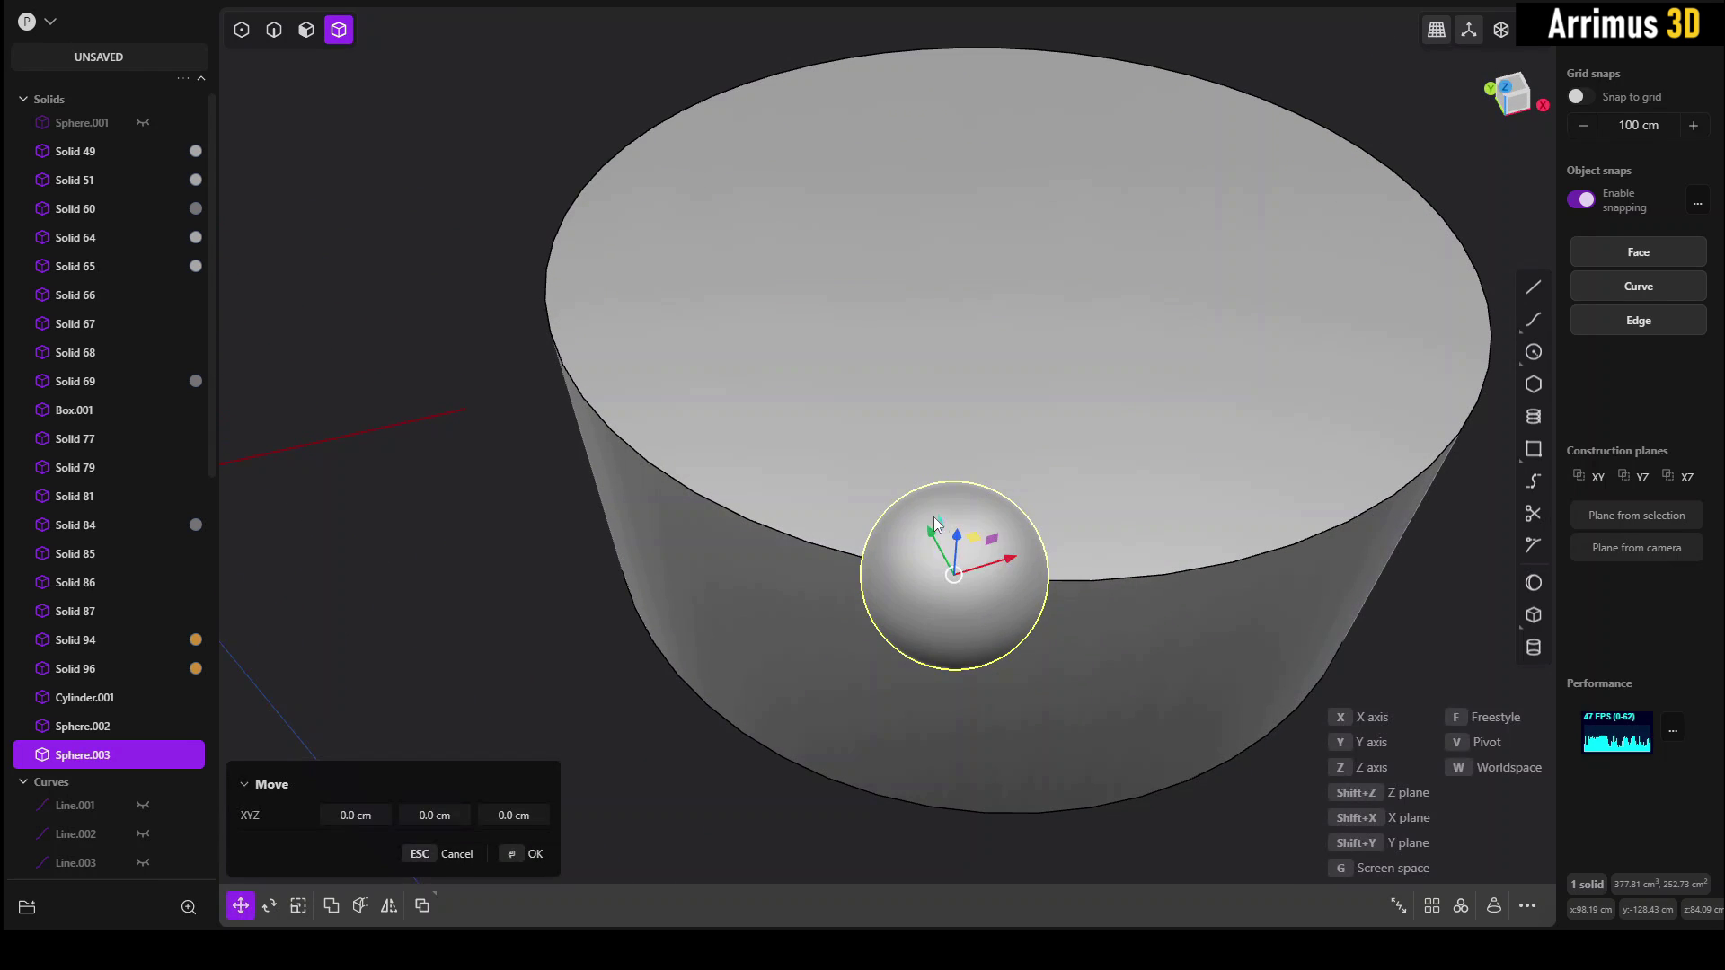
pyautogui.scroll(3, 782, 476)
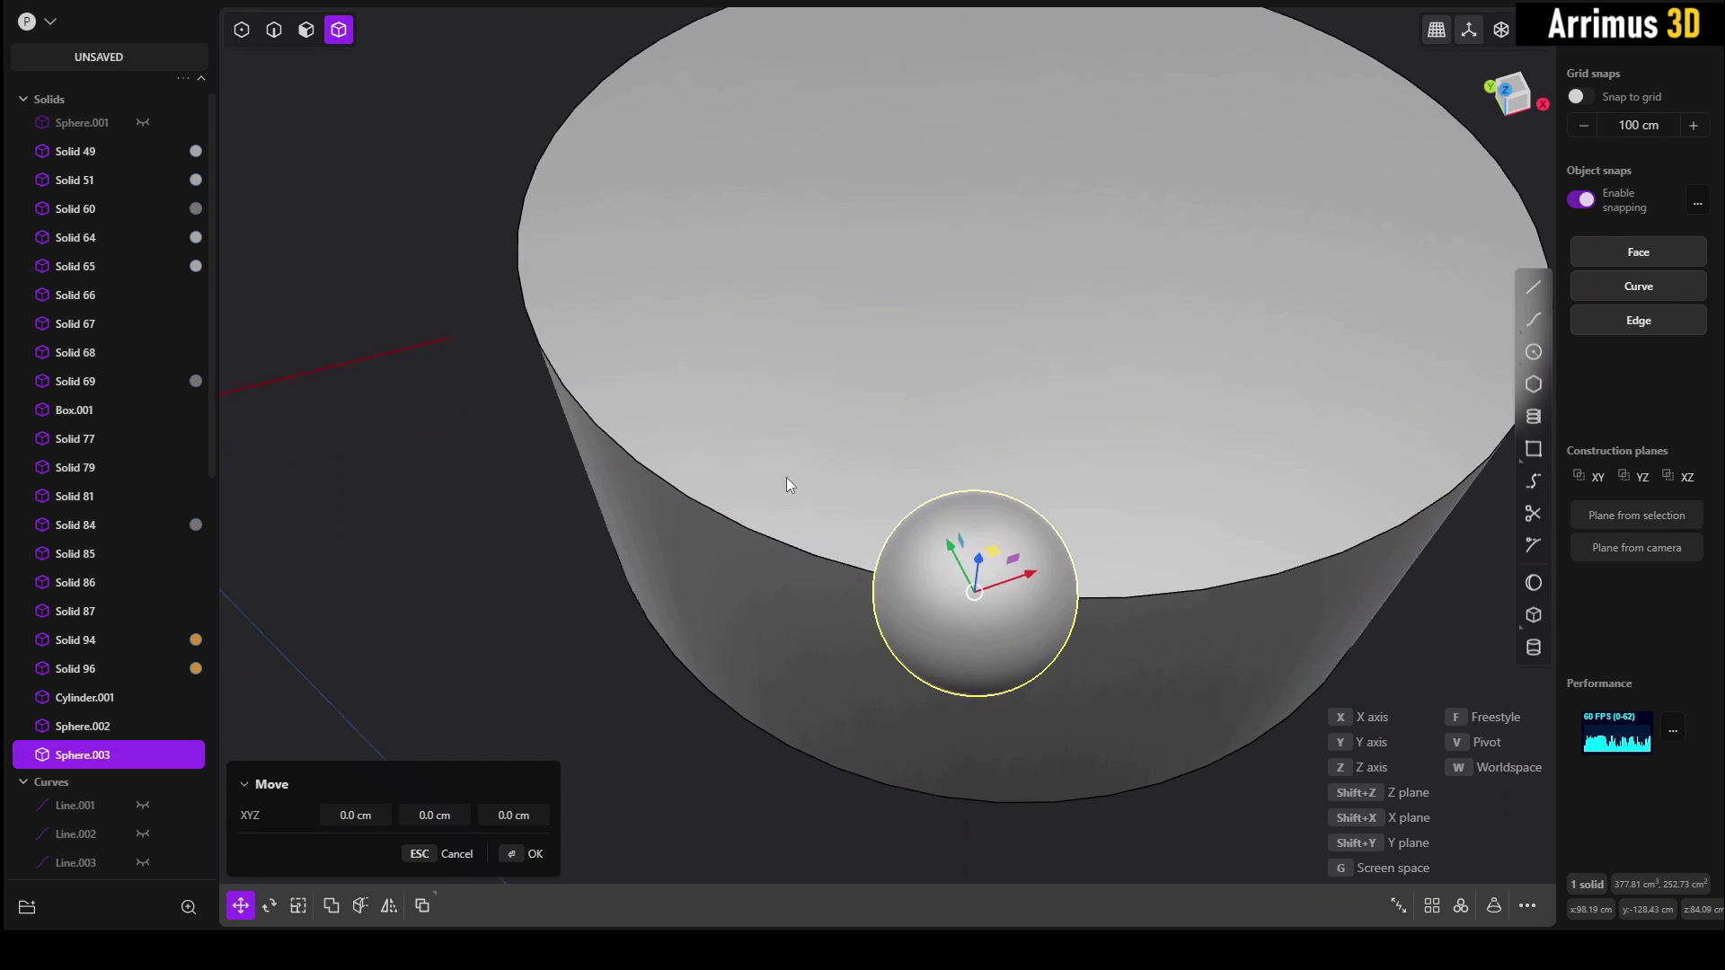
pyautogui.press('f')
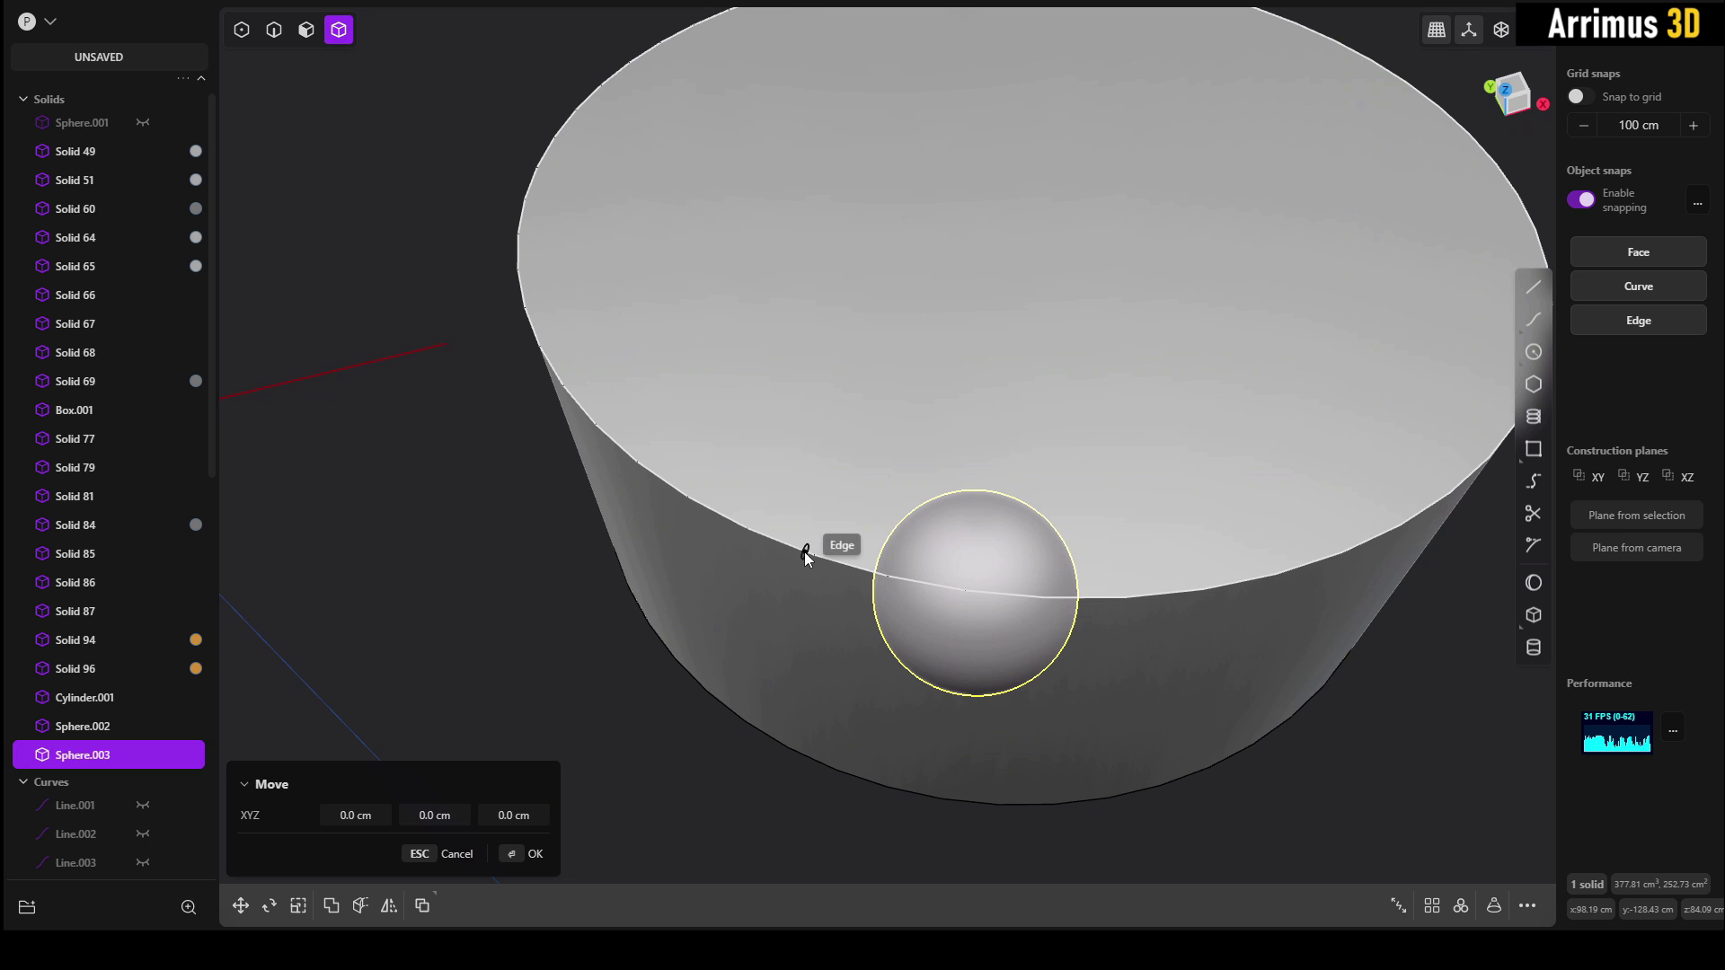
pyautogui.click(805, 555)
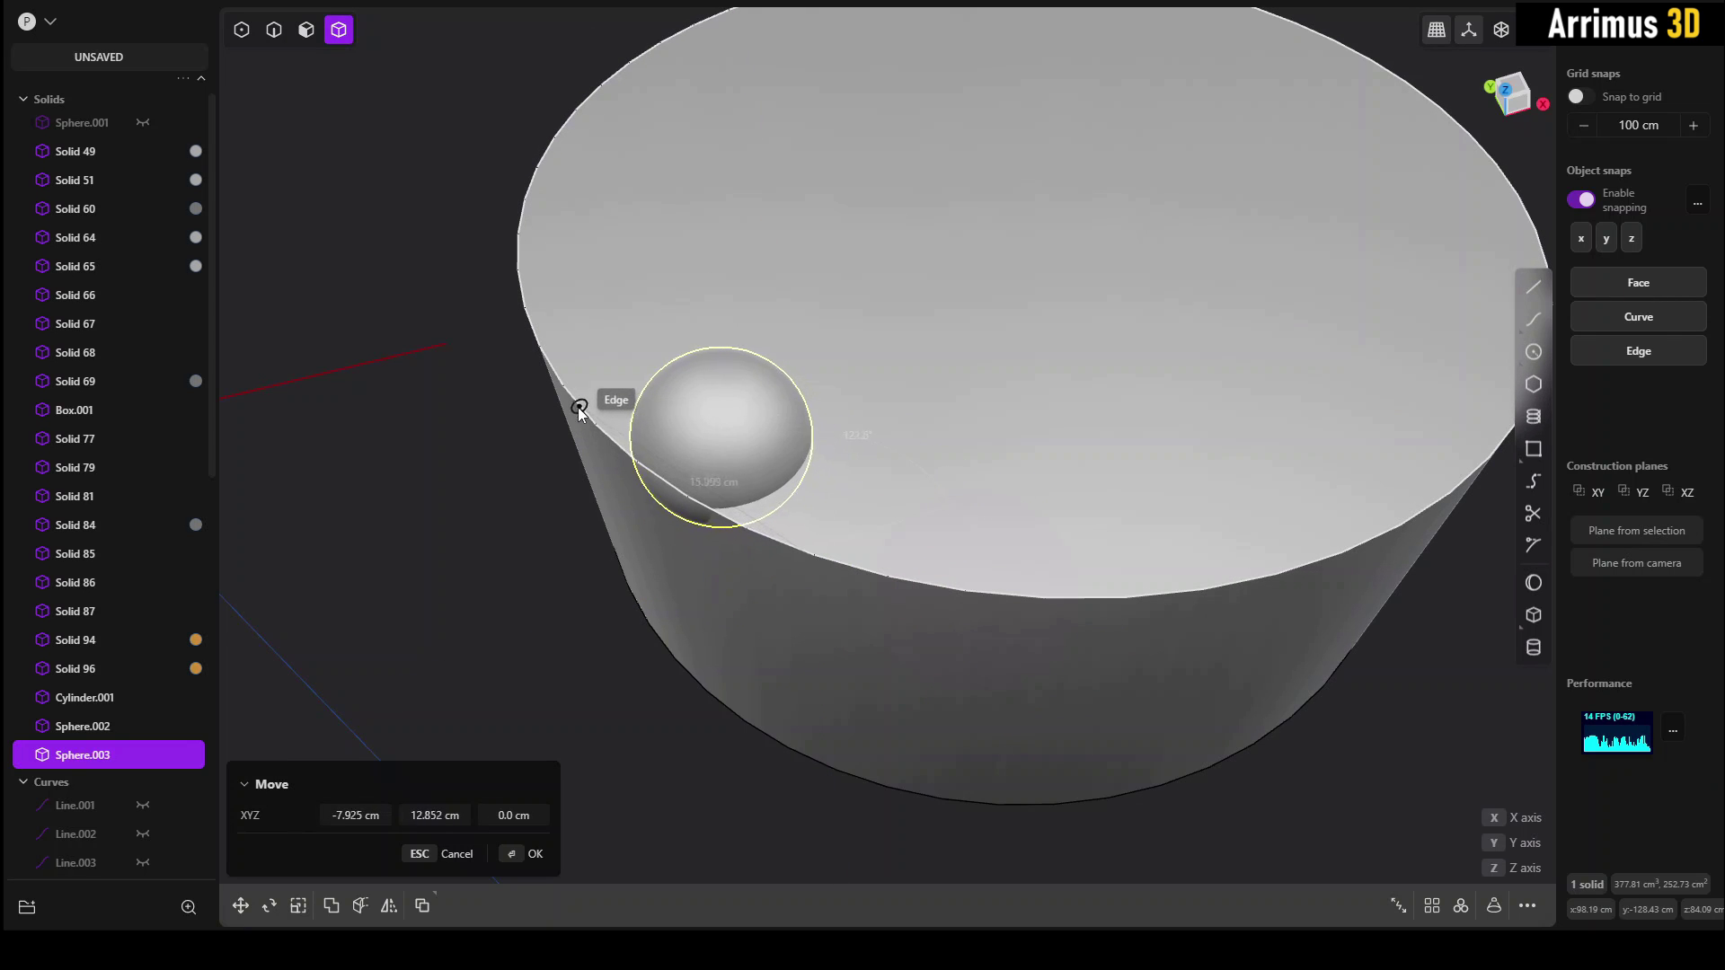
pyautogui.press('Escape')
pyautogui.click(465, 418)
# Try a freestyle move of the second sphere from its own centre to another point on the cylinder's upper rim.
pyautogui.moveTo(956, 567); pyautogui.dragTo(963, 547, button='middle')
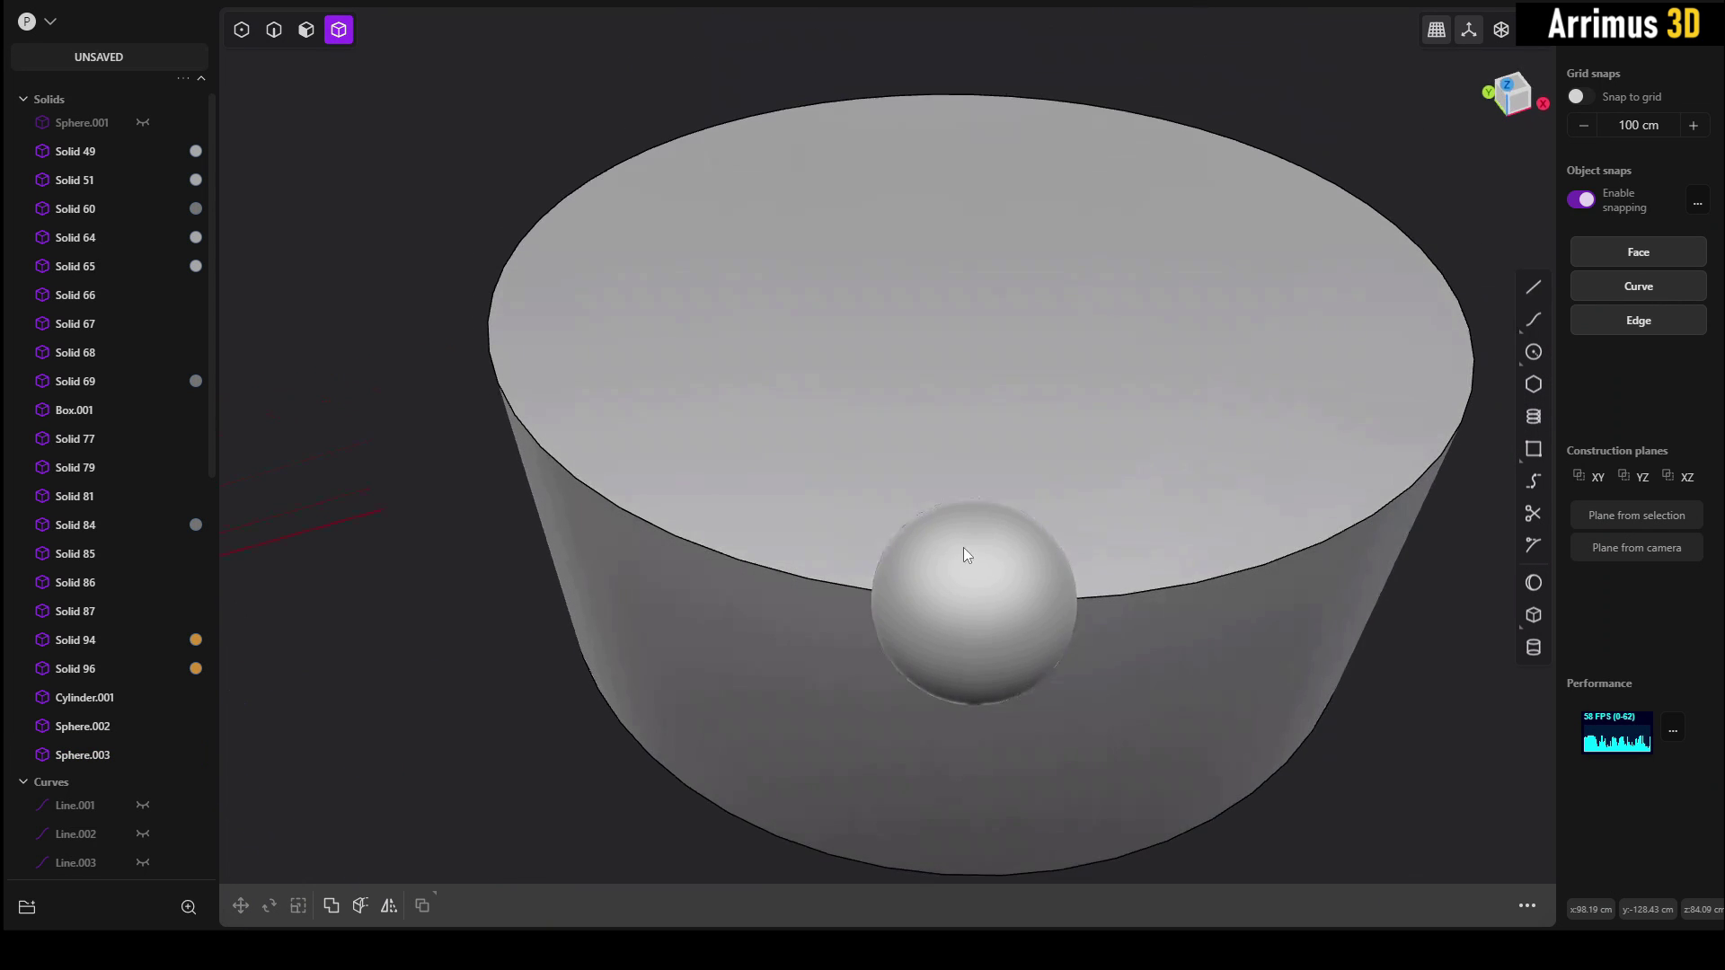
pyautogui.click(978, 574)
pyautogui.press('g')
pyautogui.scroll(3, 993, 552)
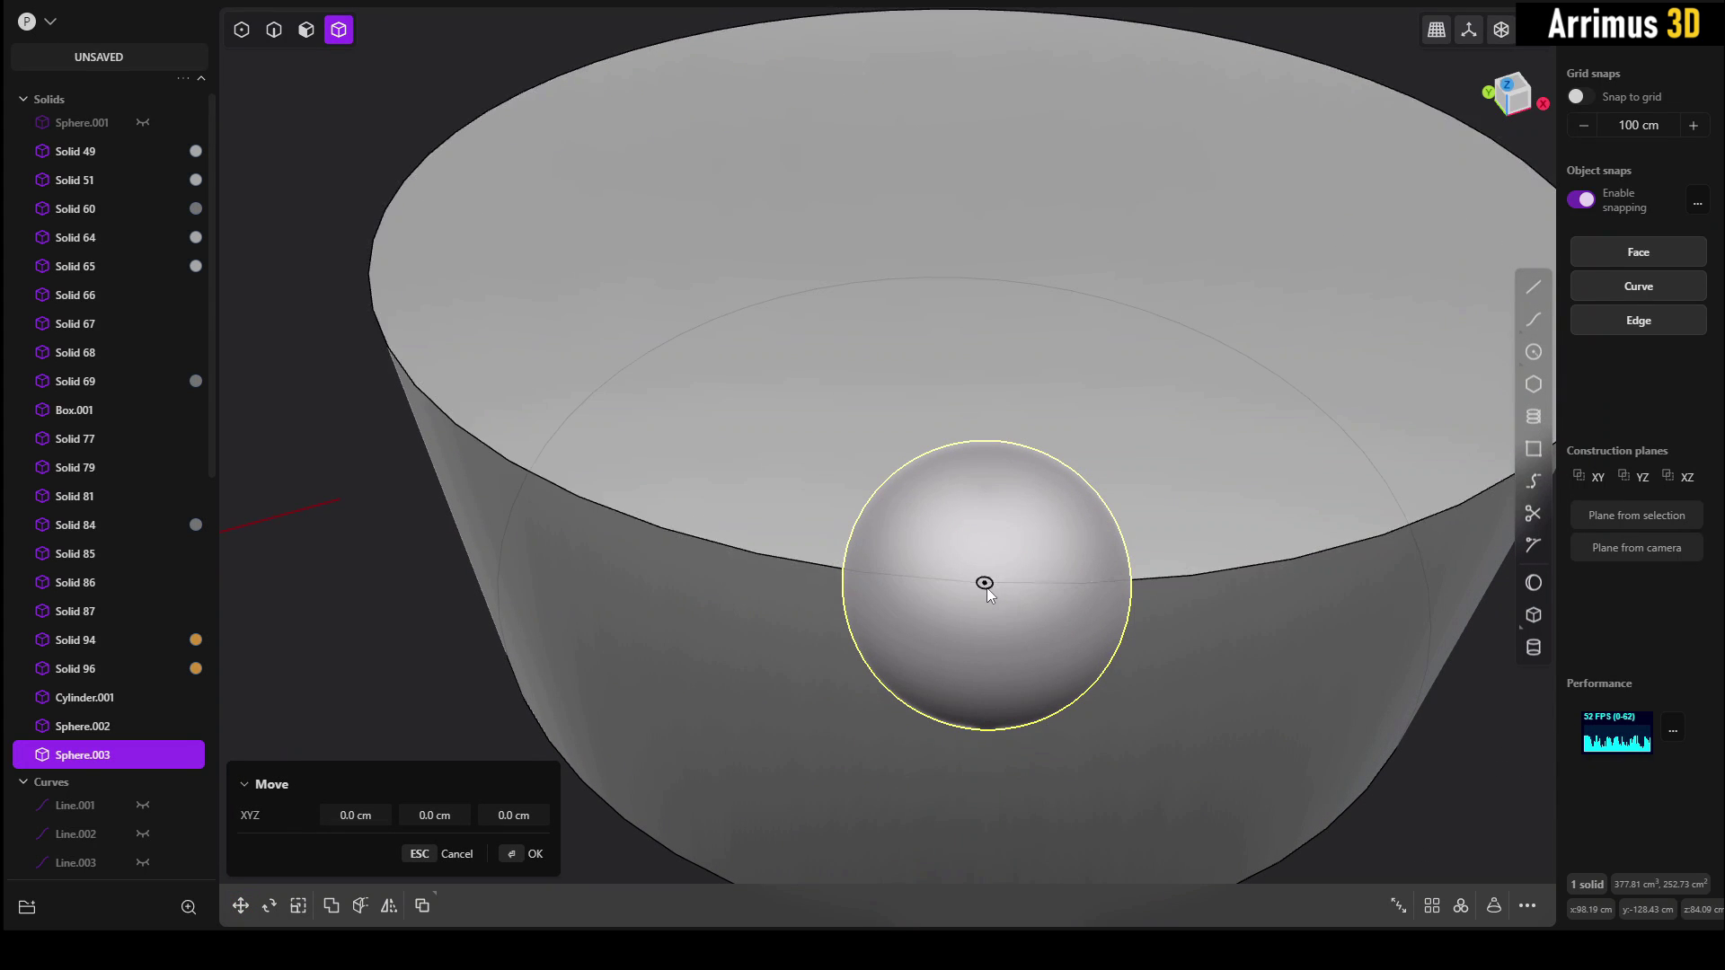
pyautogui.moveTo(946, 577); pyautogui.dragTo(999, 594, button='middle')
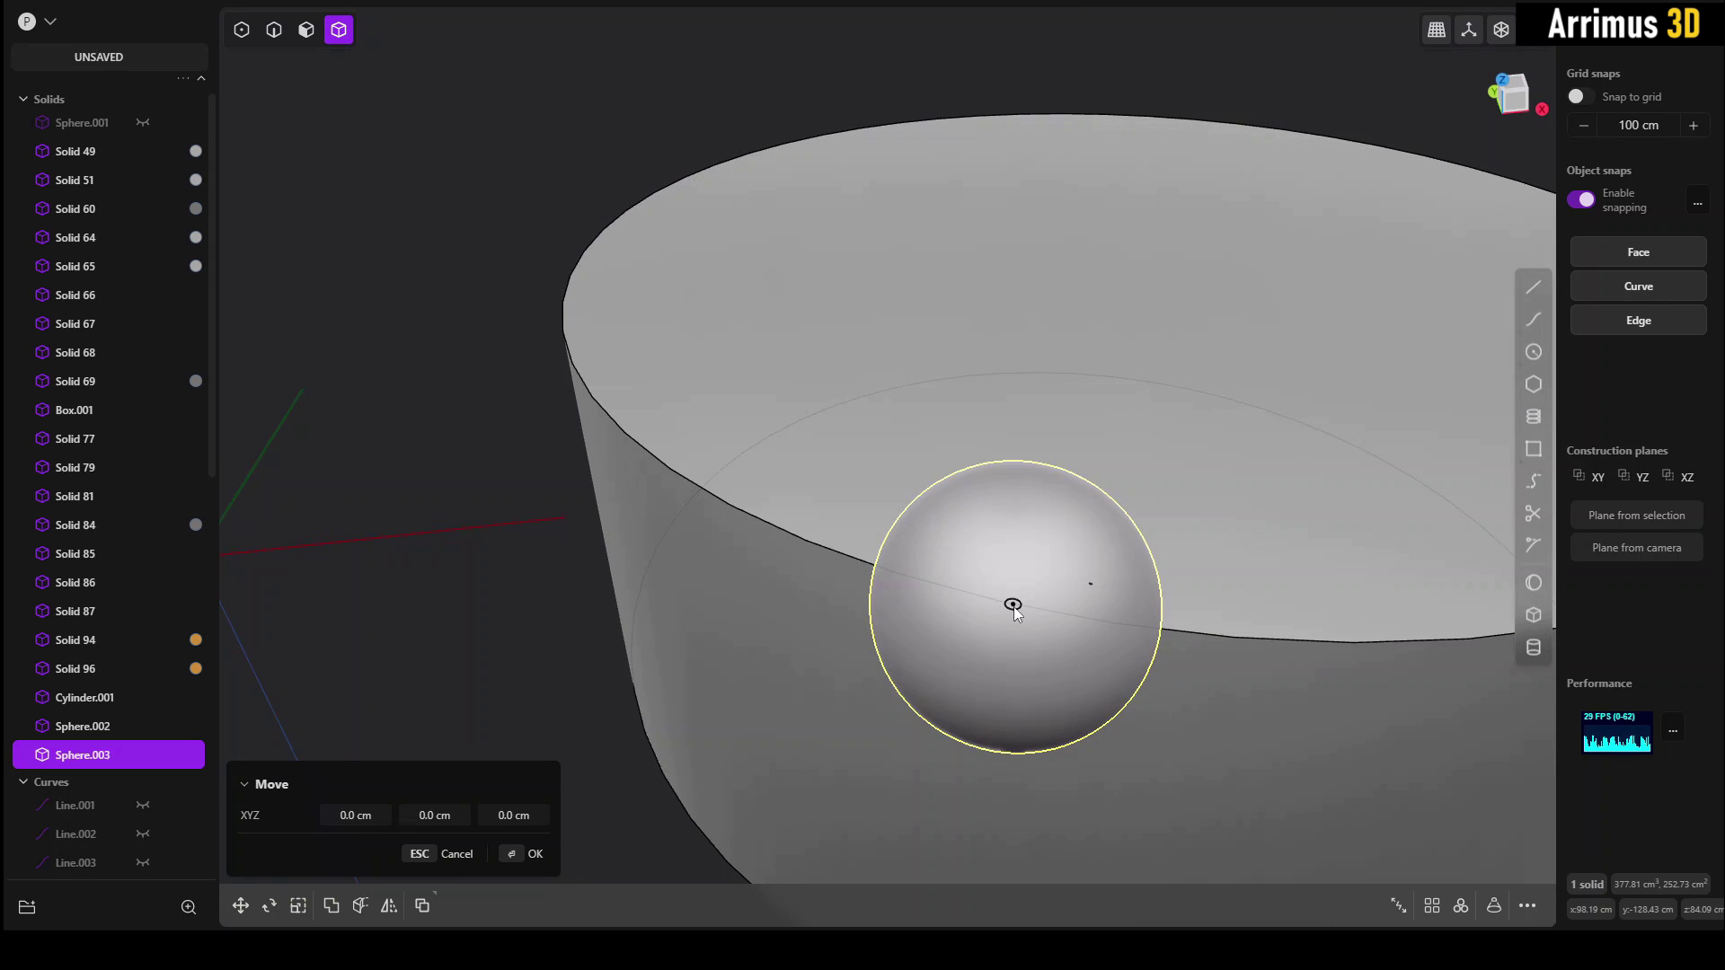
pyautogui.click(1012, 605)
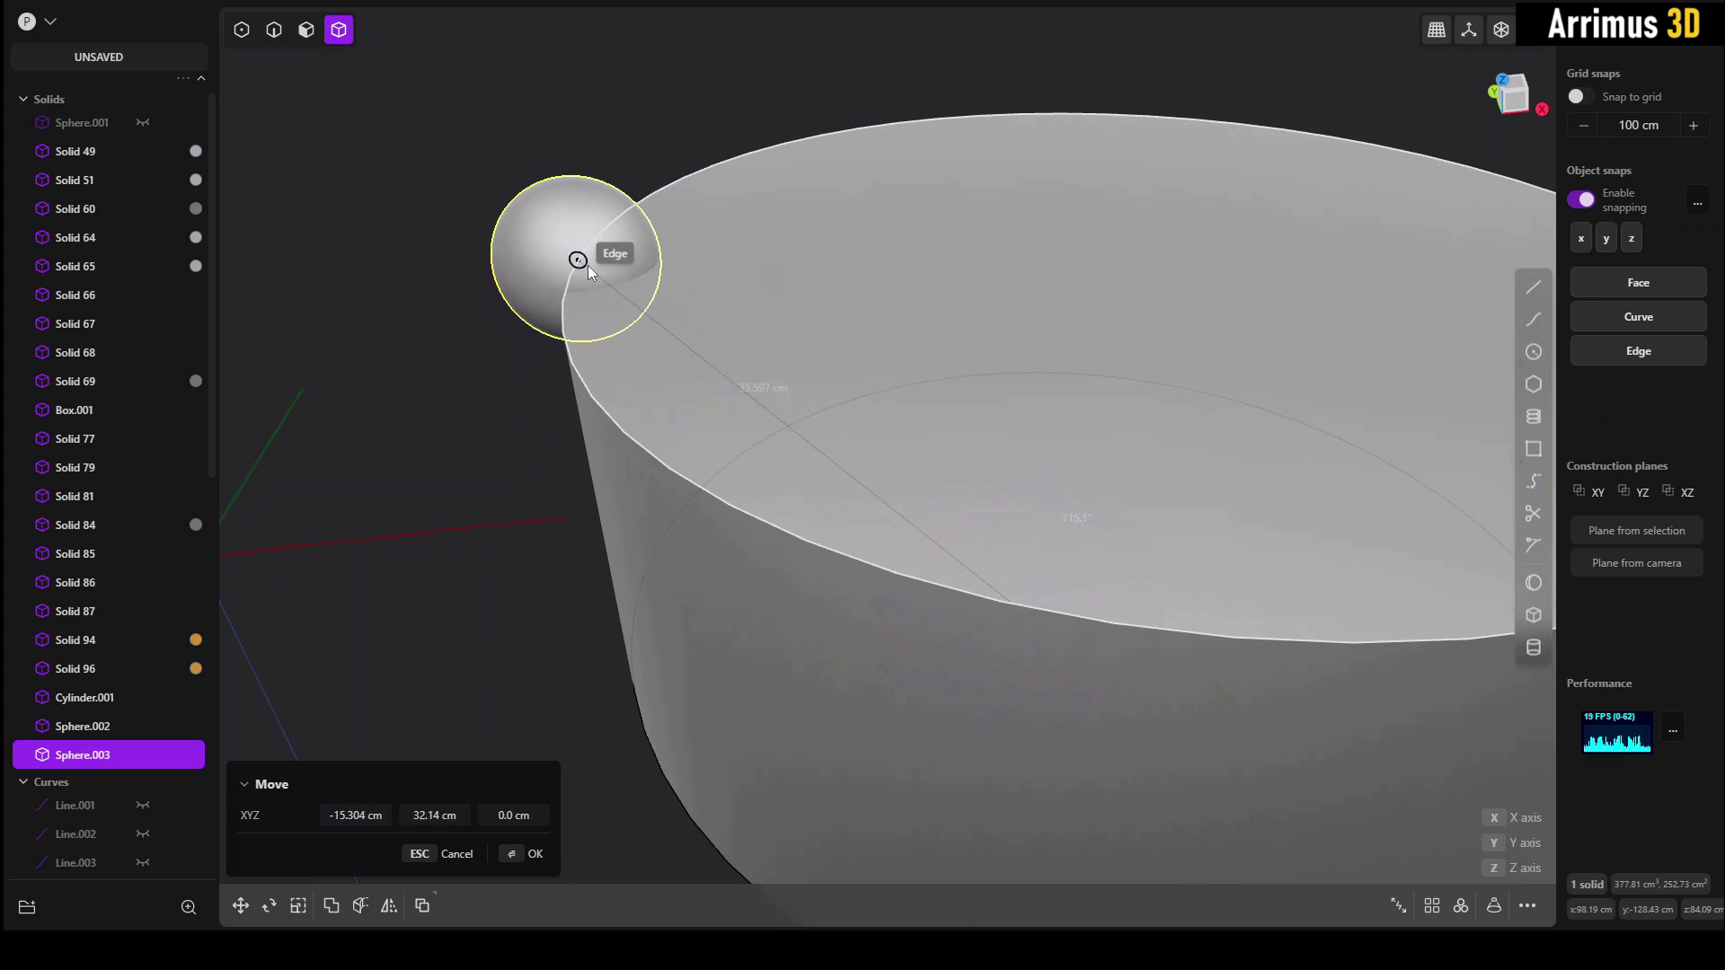
pyautogui.press('Escape')
# Try to rotate the second sphere around a custom pivot placed on the cylinder's top face.
pyautogui.moveTo(490, 297); pyautogui.dragTo(1022, 397, button='middle')
pyautogui.press('r')
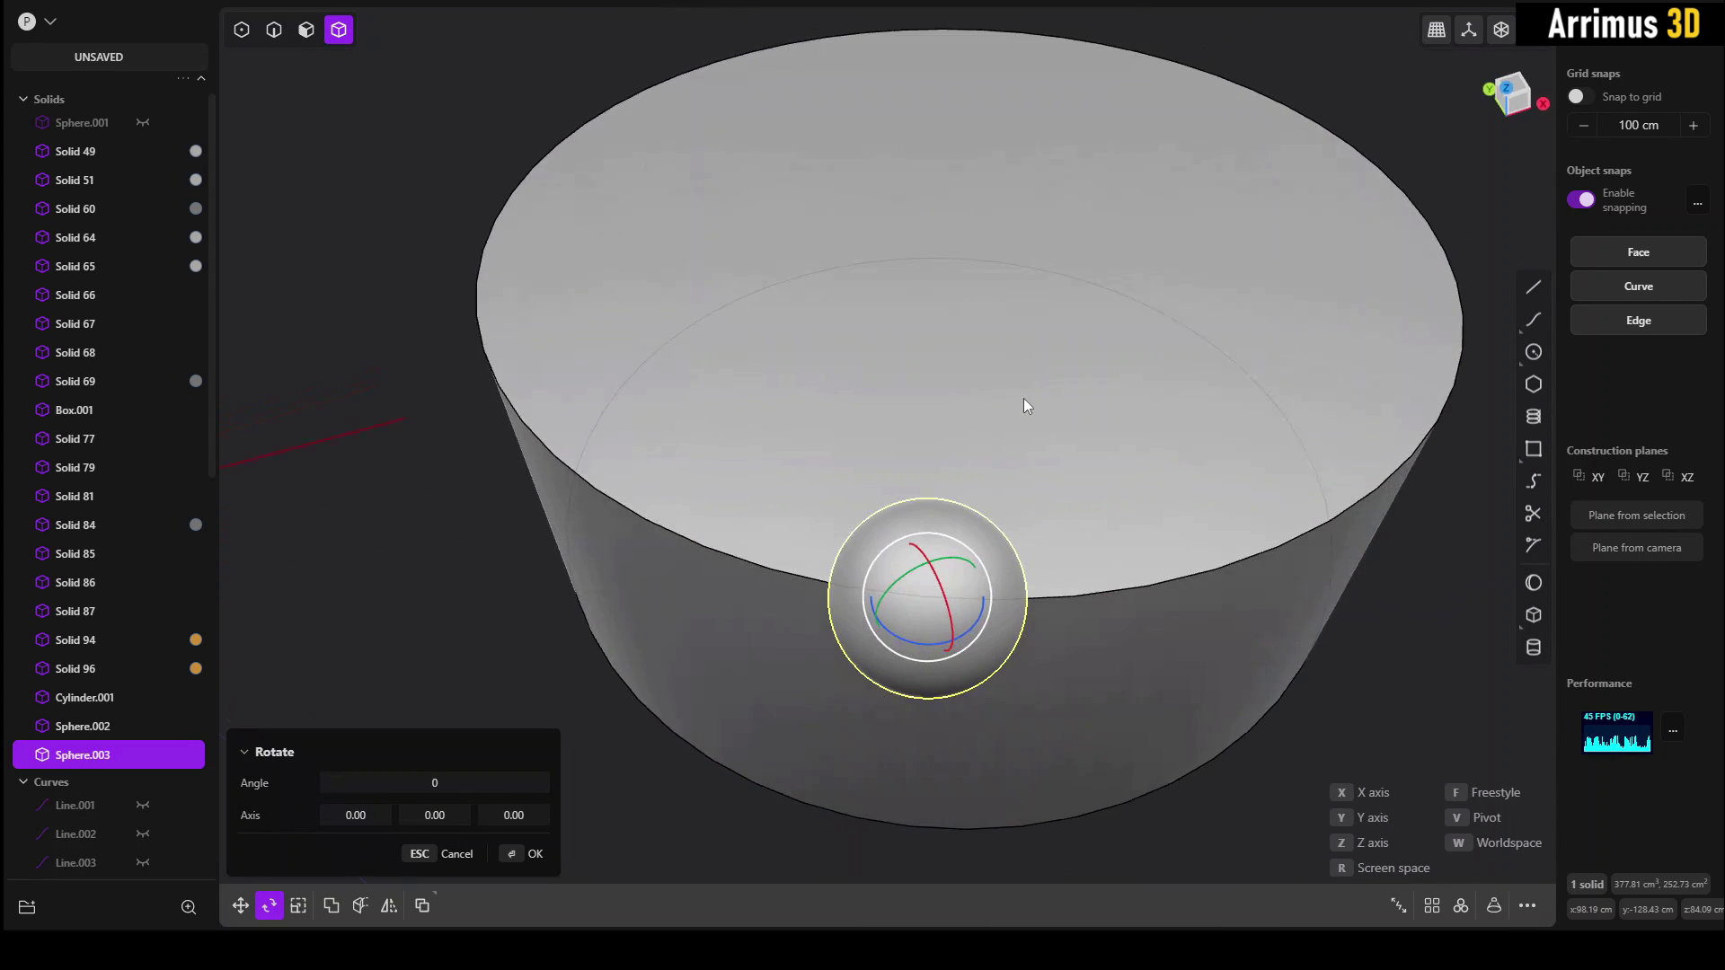
pyautogui.press('v')
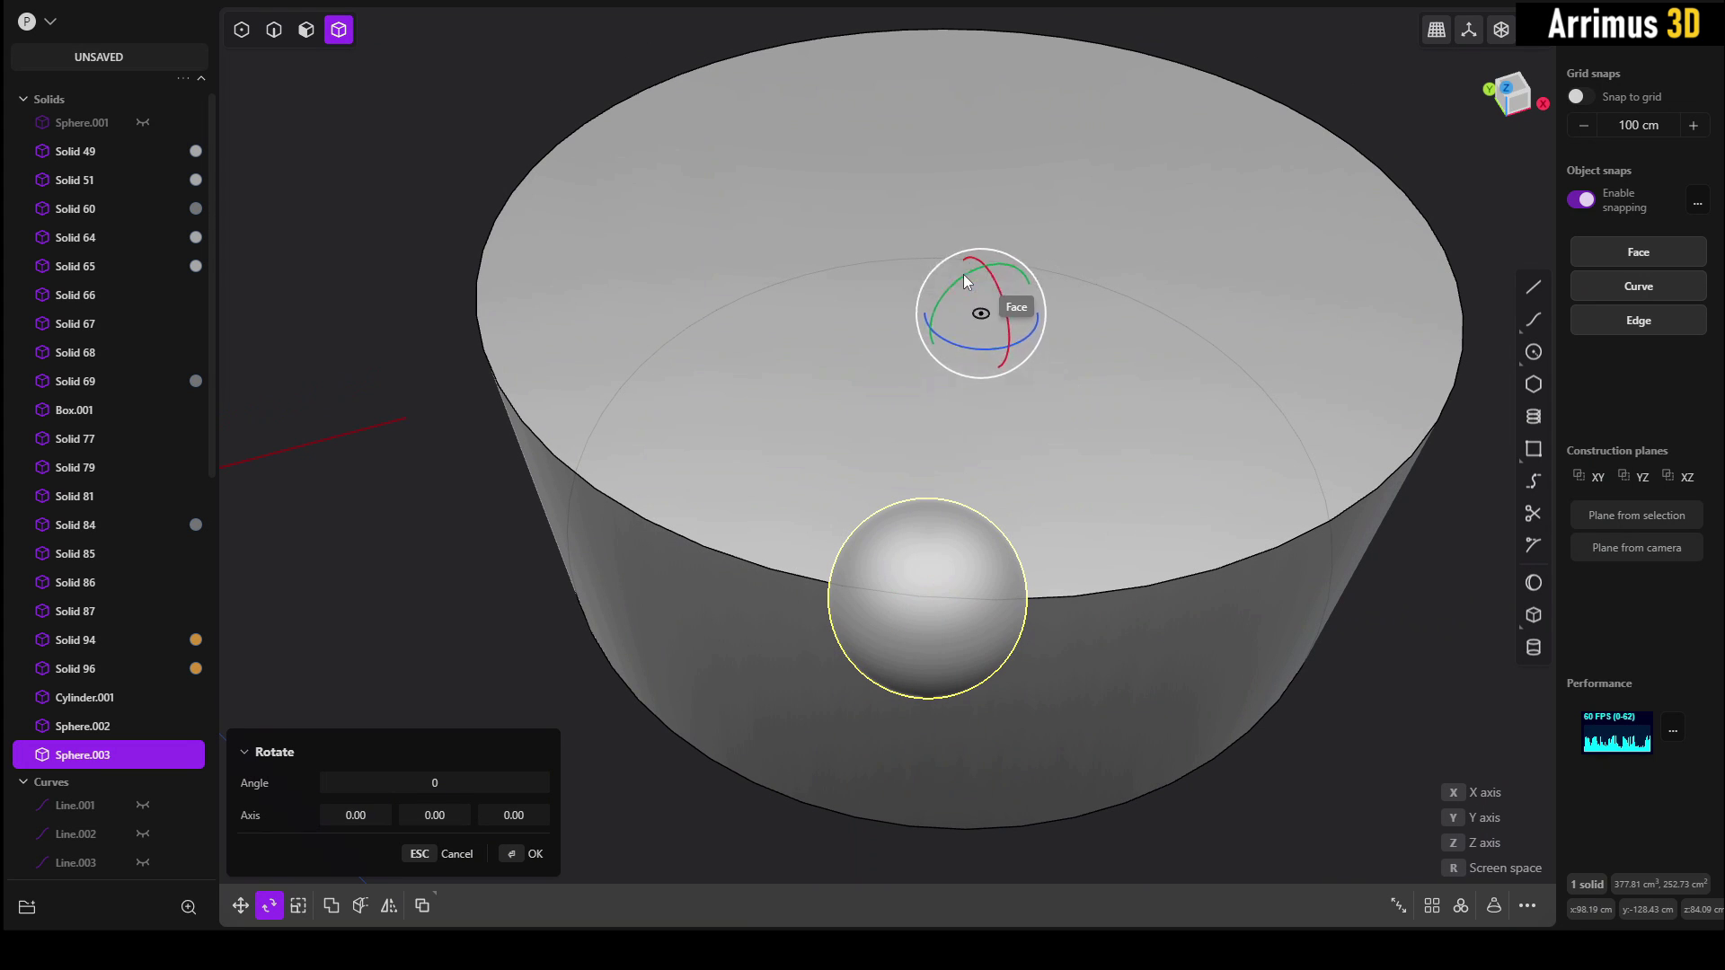
pyautogui.click(967, 229)
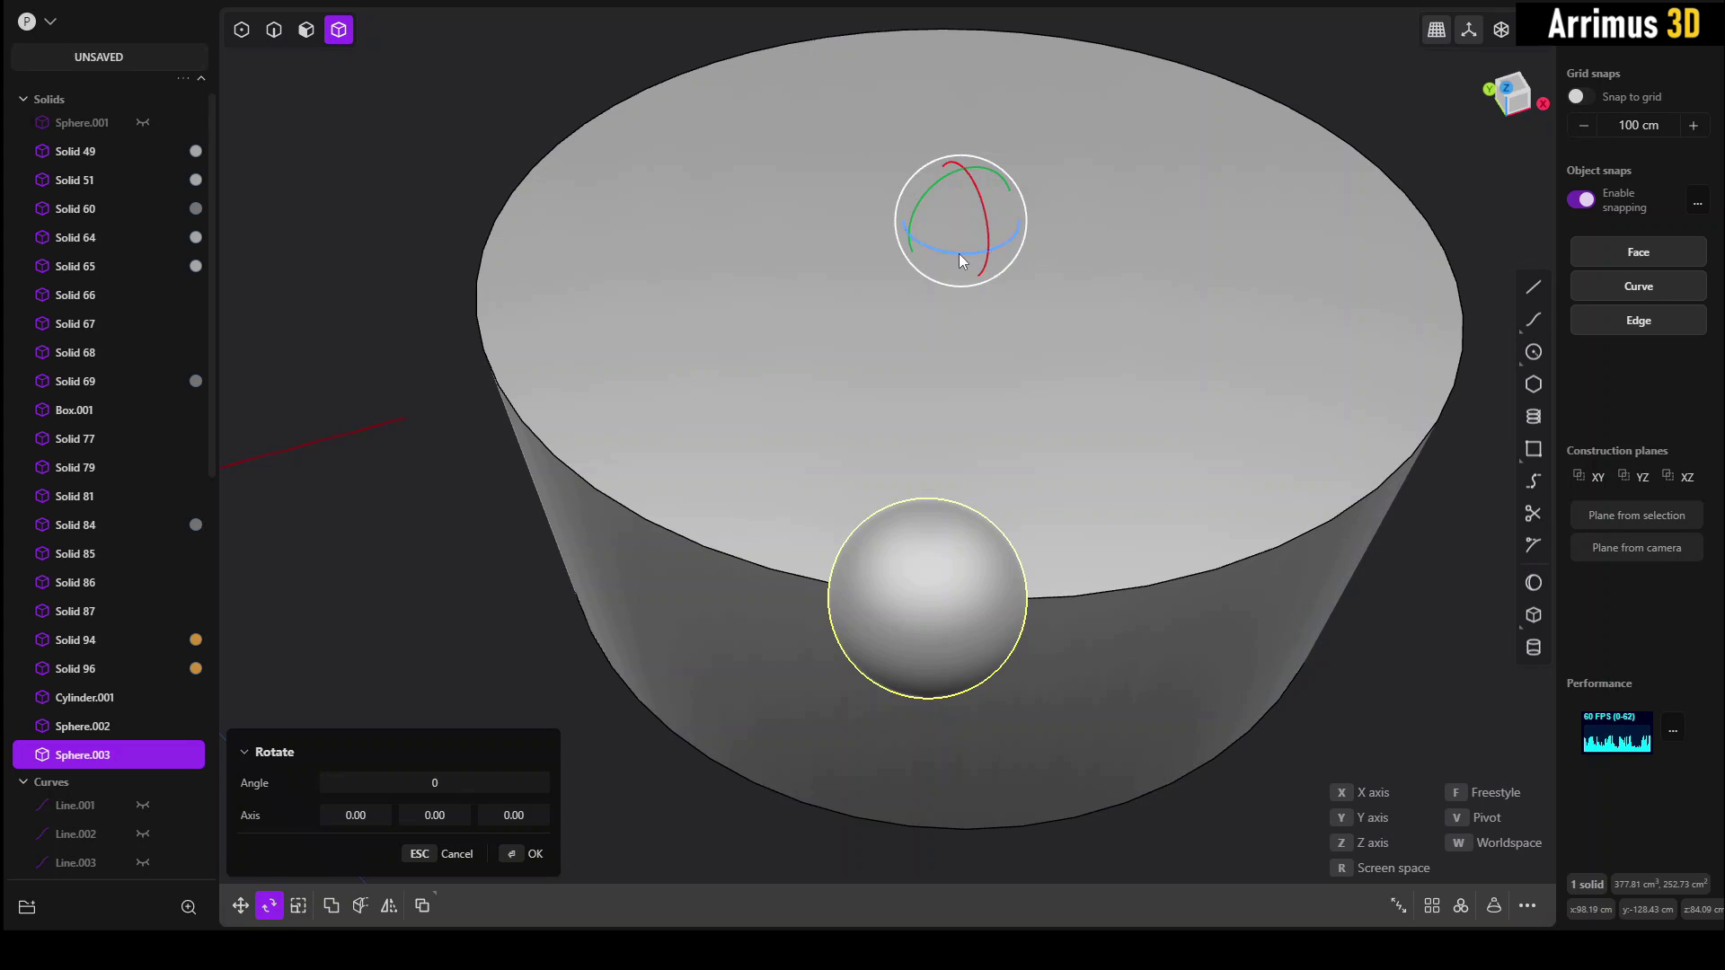
pyautogui.moveTo(999, 344); pyautogui.dragTo(1056, 393)
pyautogui.press('Escape')
pyautogui.click(1357, 688)
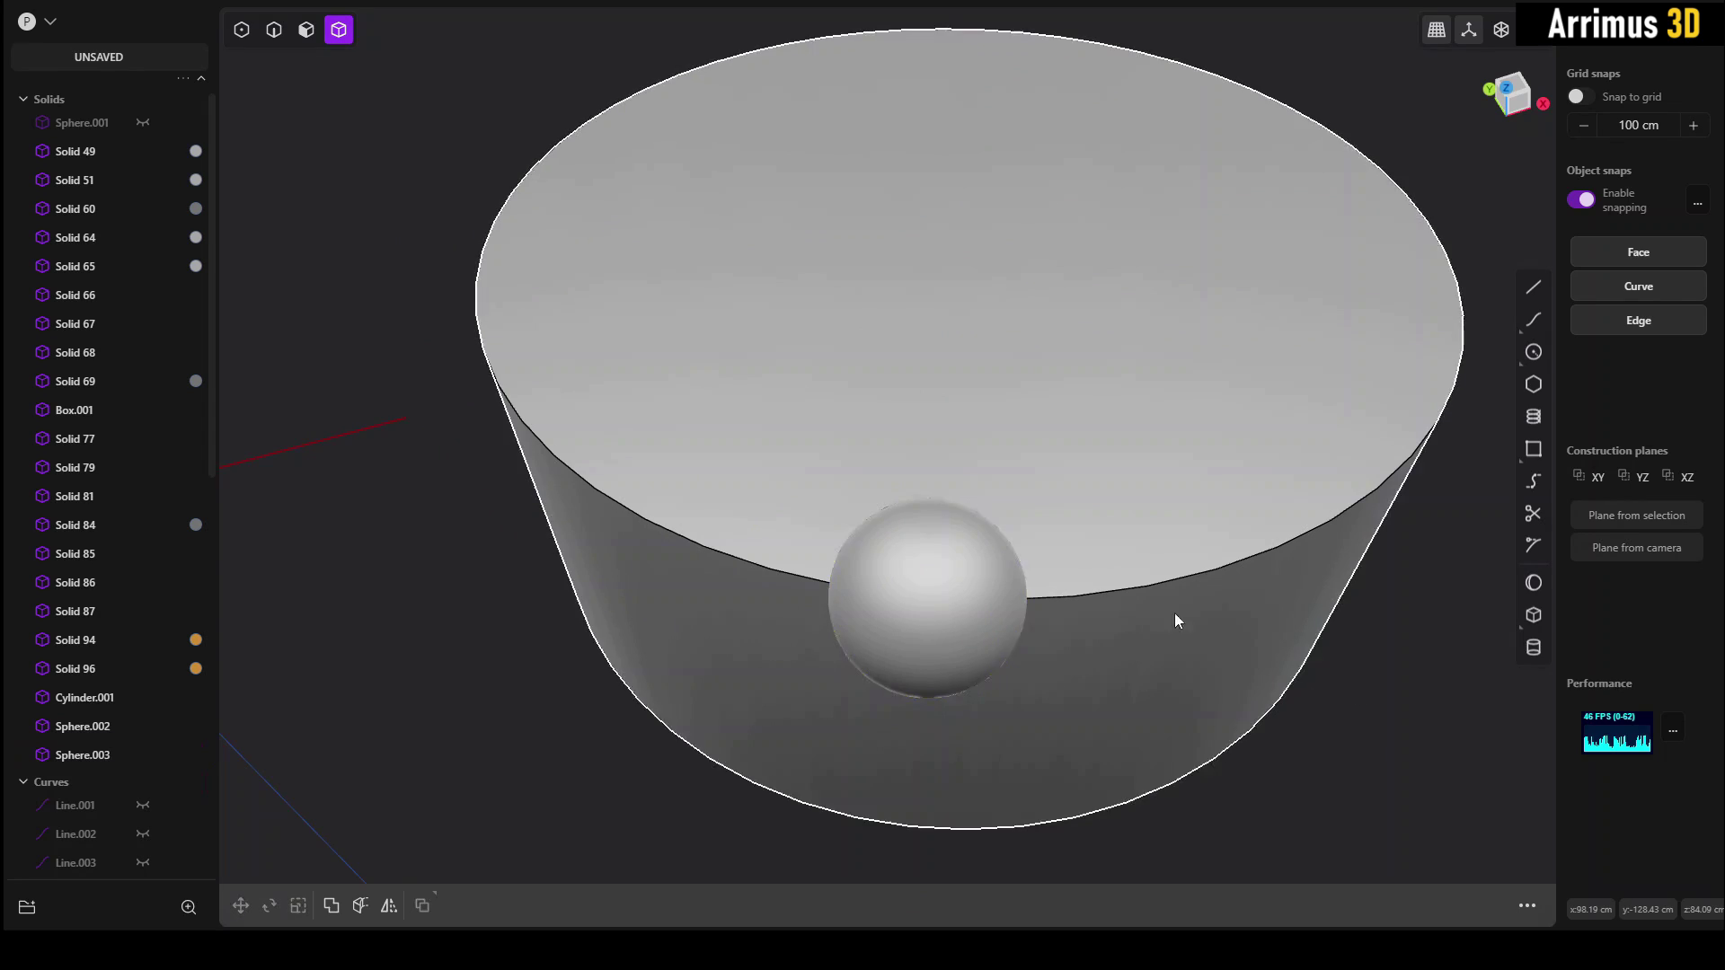
# Start Offset Face on the narrow inner side face of one orange raised panel and add the mirrored panel's matching face.
pyautogui.scroll(-6, 1141, 597)
pyautogui.moveTo(893, 563); pyautogui.dragTo(974, 557, button='middle')
pyautogui.scroll(-3, 973, 557)
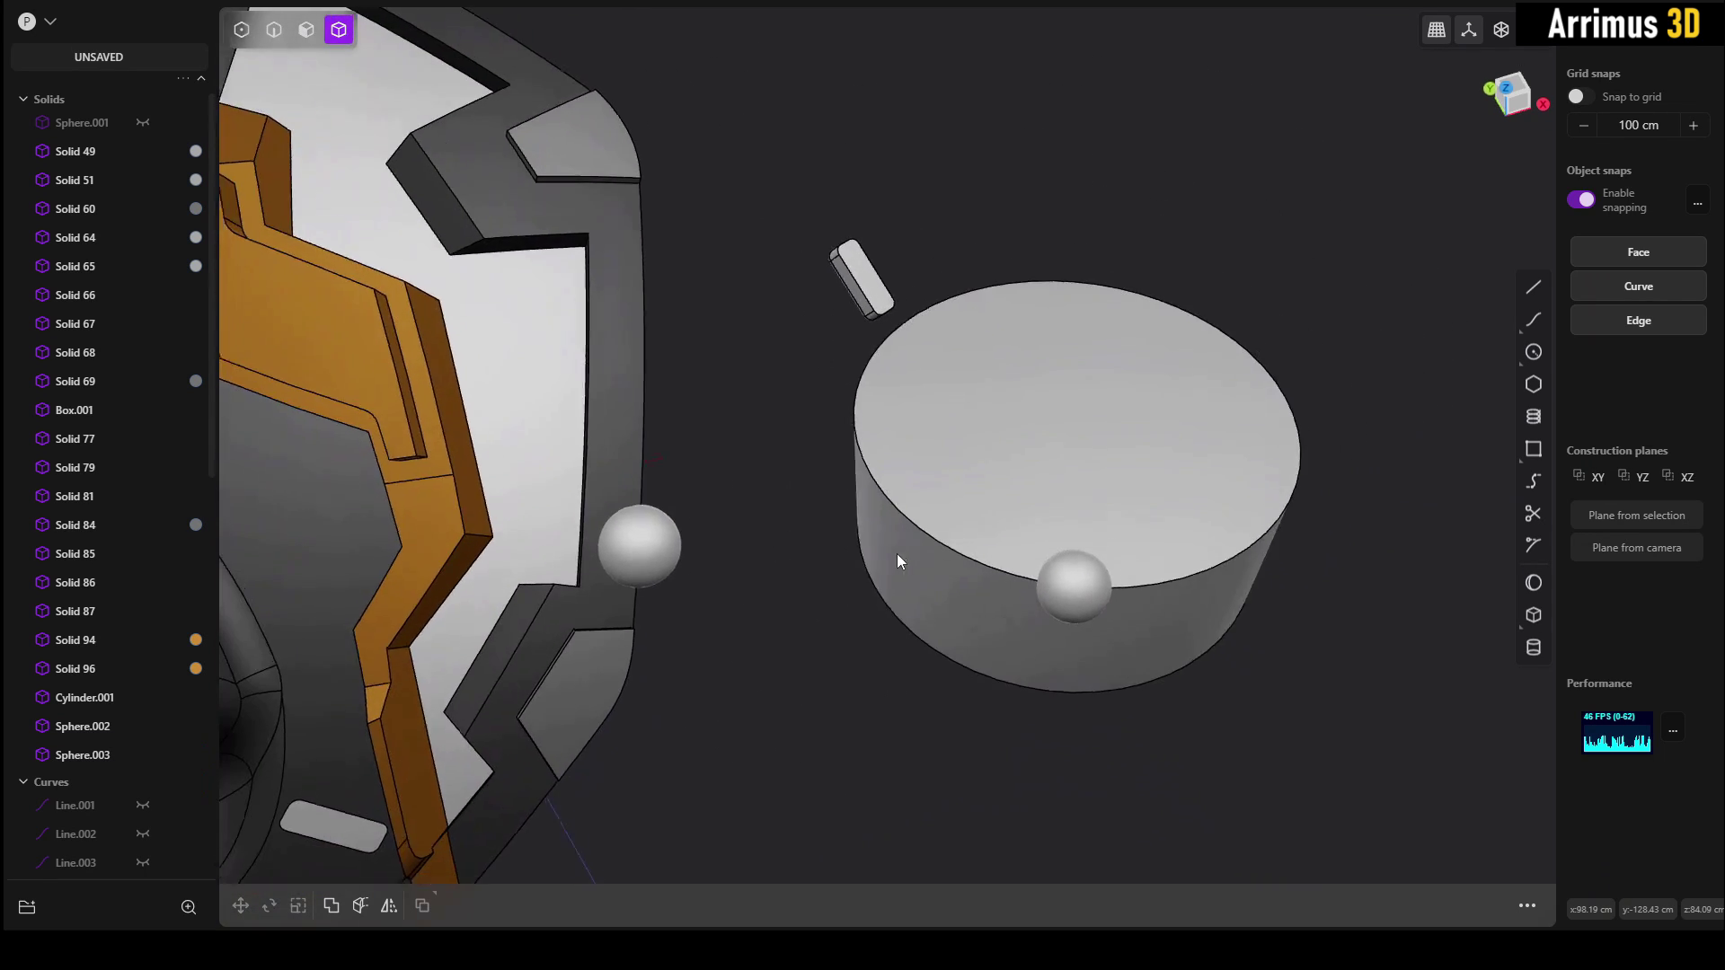
pyautogui.moveTo(813, 584); pyautogui.dragTo(1024, 356, button='middle')
pyautogui.scroll(5, 826, 453)
pyautogui.scroll(-4, 877, 476)
pyautogui.scroll(3, 809, 305)
pyautogui.press('3')
pyautogui.click(1163, 325)
pyautogui.press('o')
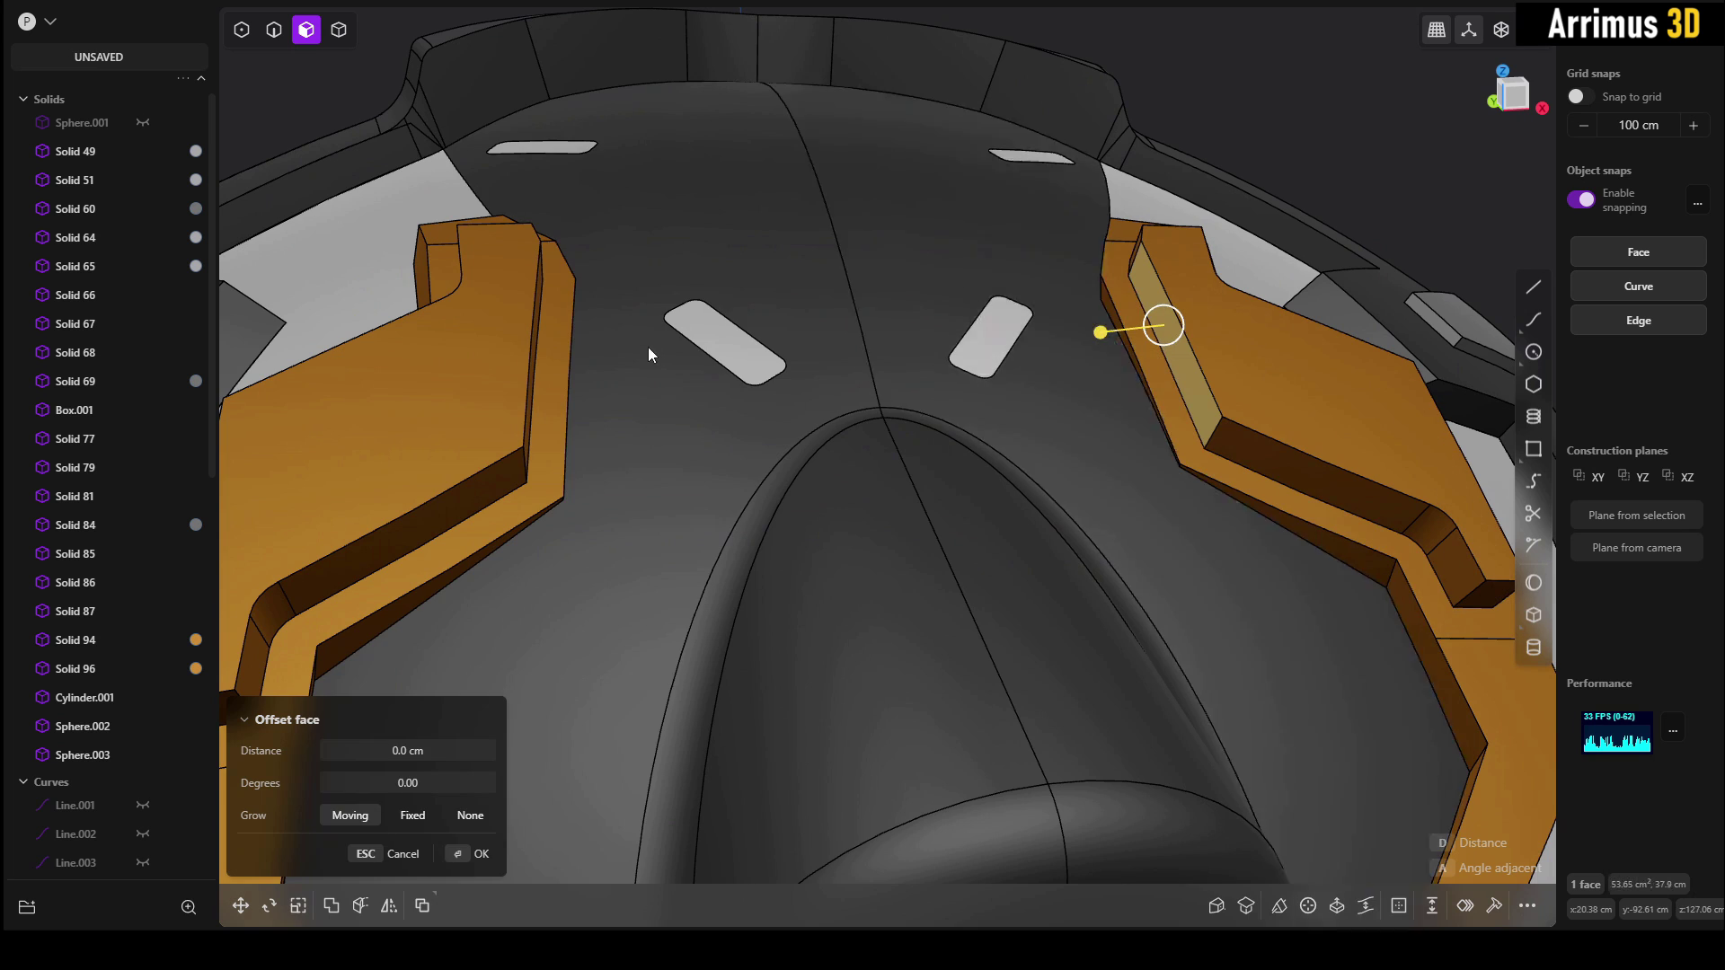
pyautogui.moveTo(602, 331); pyautogui.dragTo(530, 318, button='middle')
pyautogui.click(529, 318)
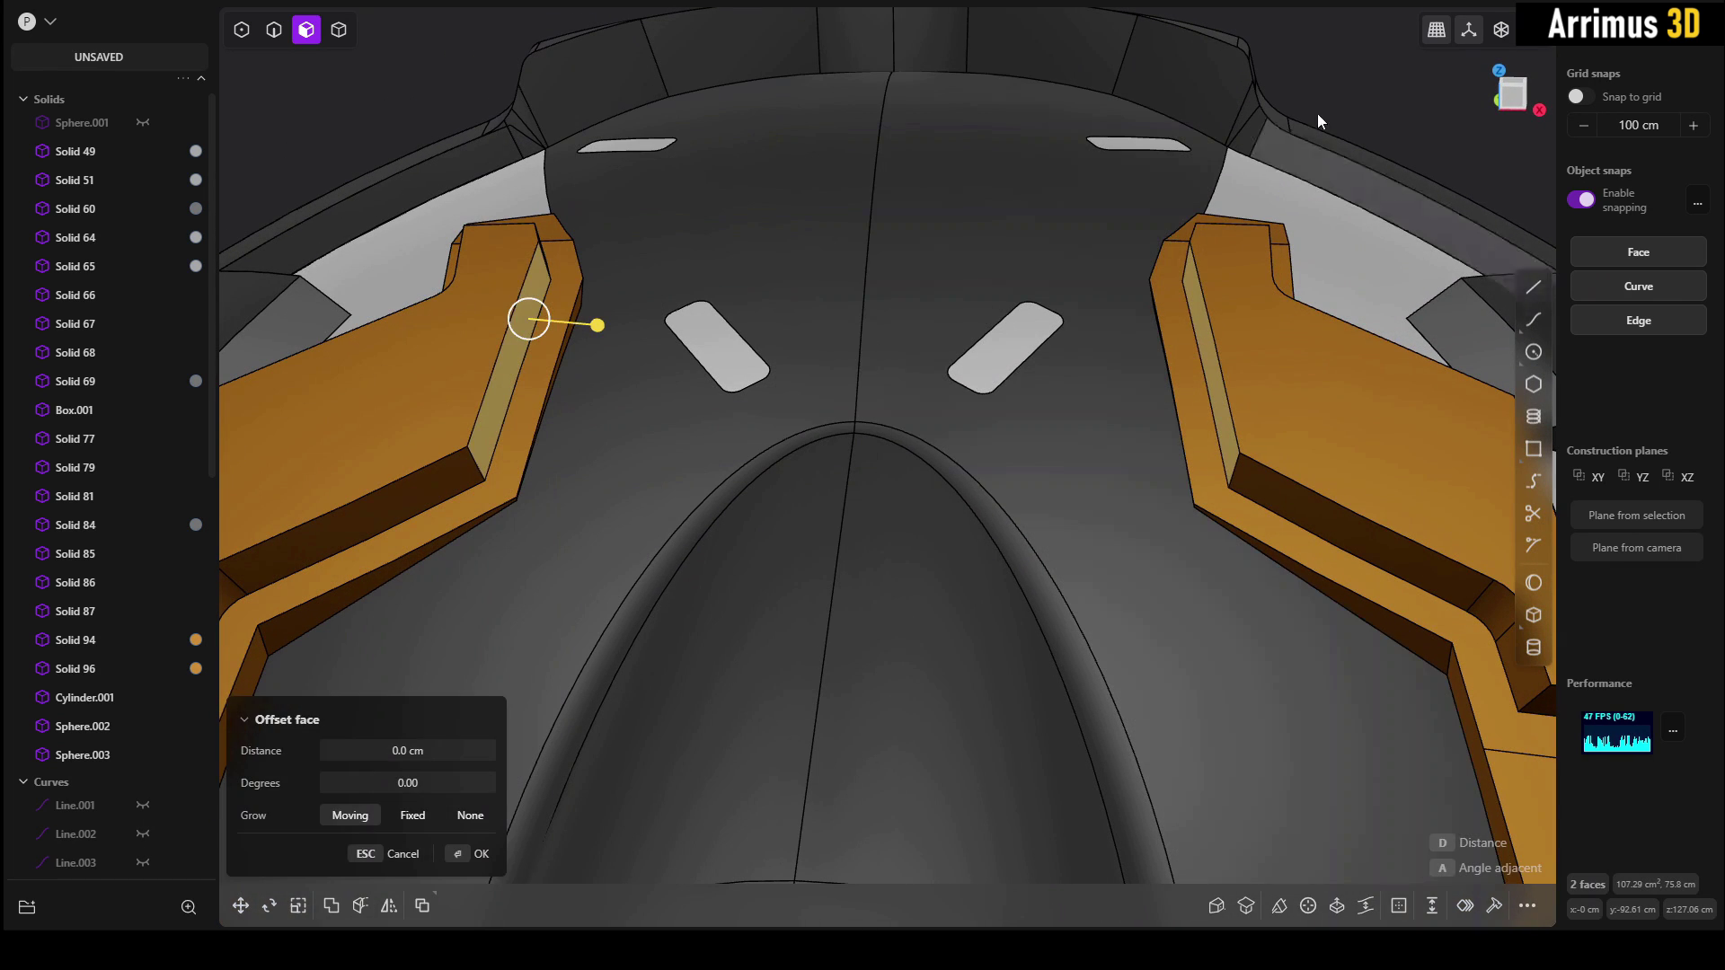
# Try to extrude one orange raised panel's narrow inner side face about 42 cm along its normal toward the mirrored panel.
pyautogui.click(1317, 113)
pyautogui.click(1193, 292)
pyautogui.press('o')
pyautogui.scroll(-5, 1183, 347)
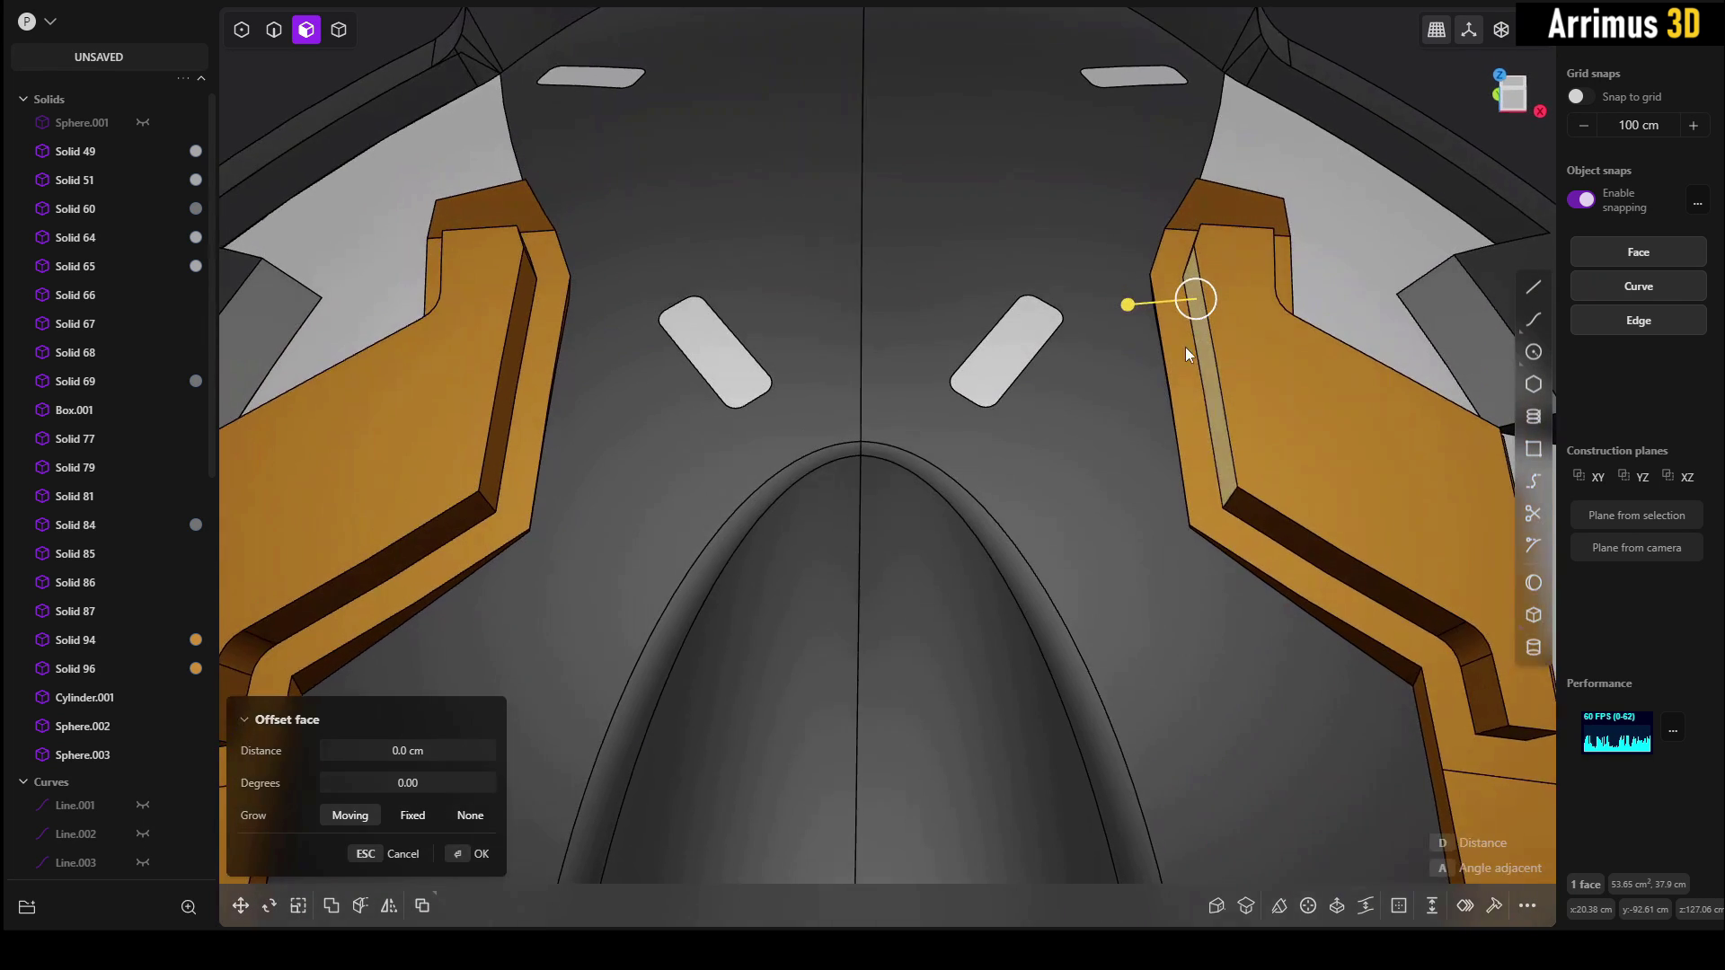
pyautogui.moveTo(1066, 350); pyautogui.dragTo(1069, 363, button='middle')
pyautogui.press('e')
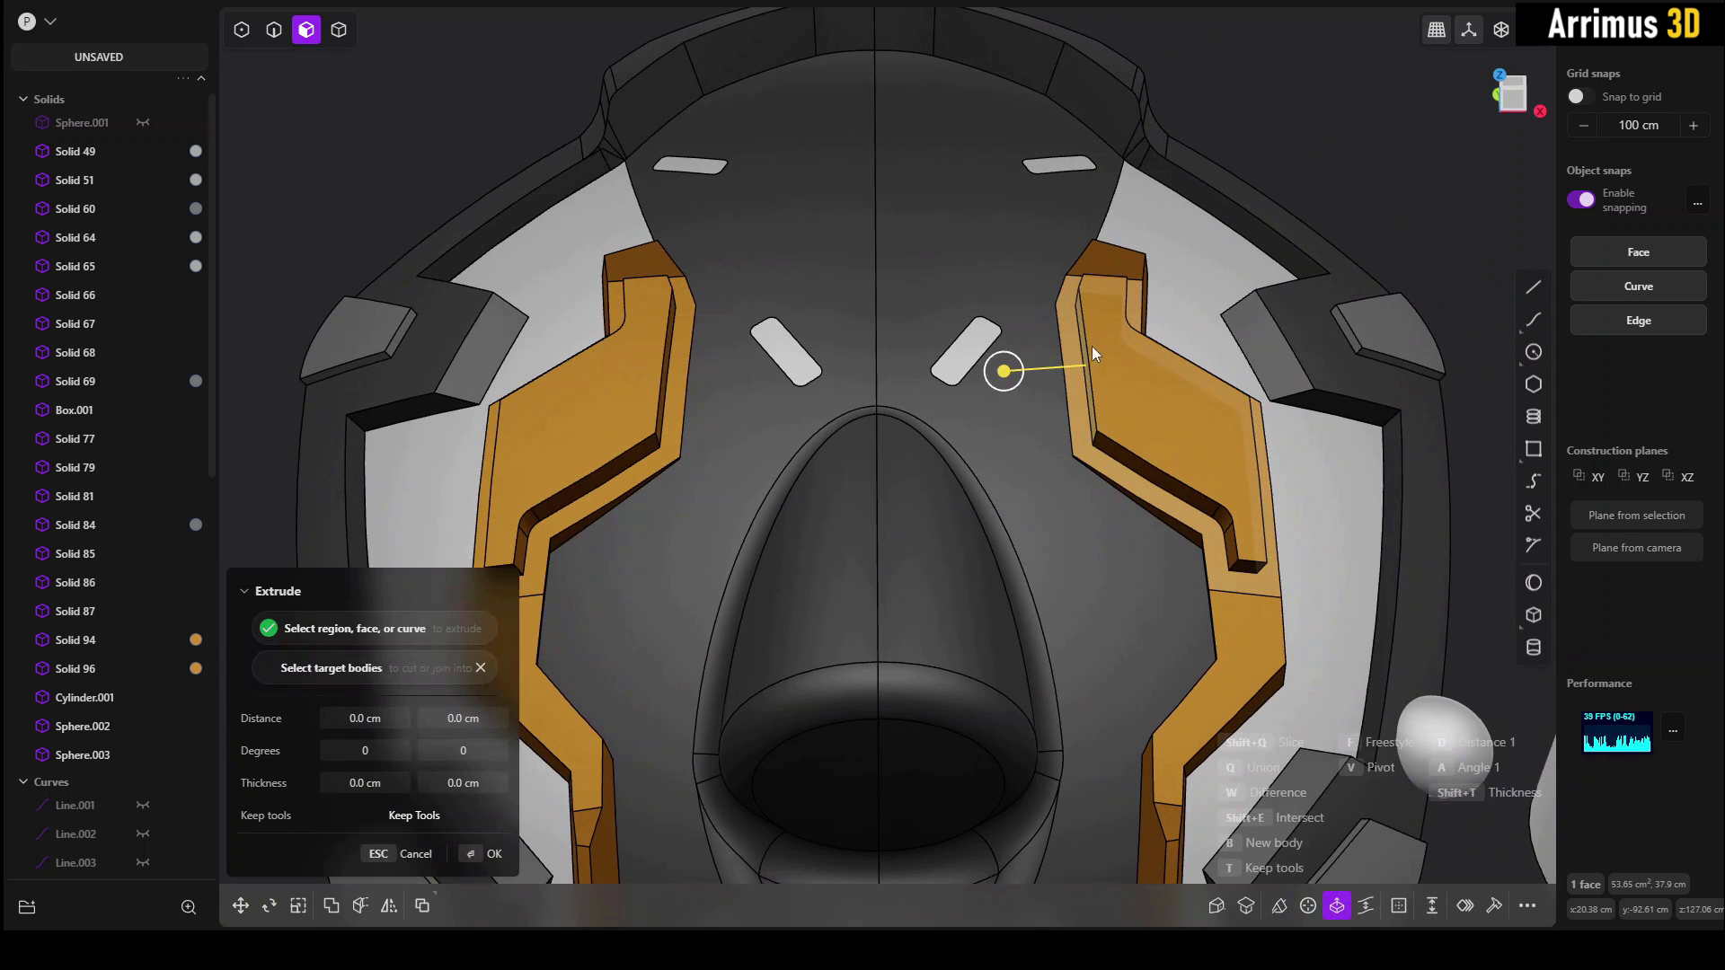
pyautogui.press('d')
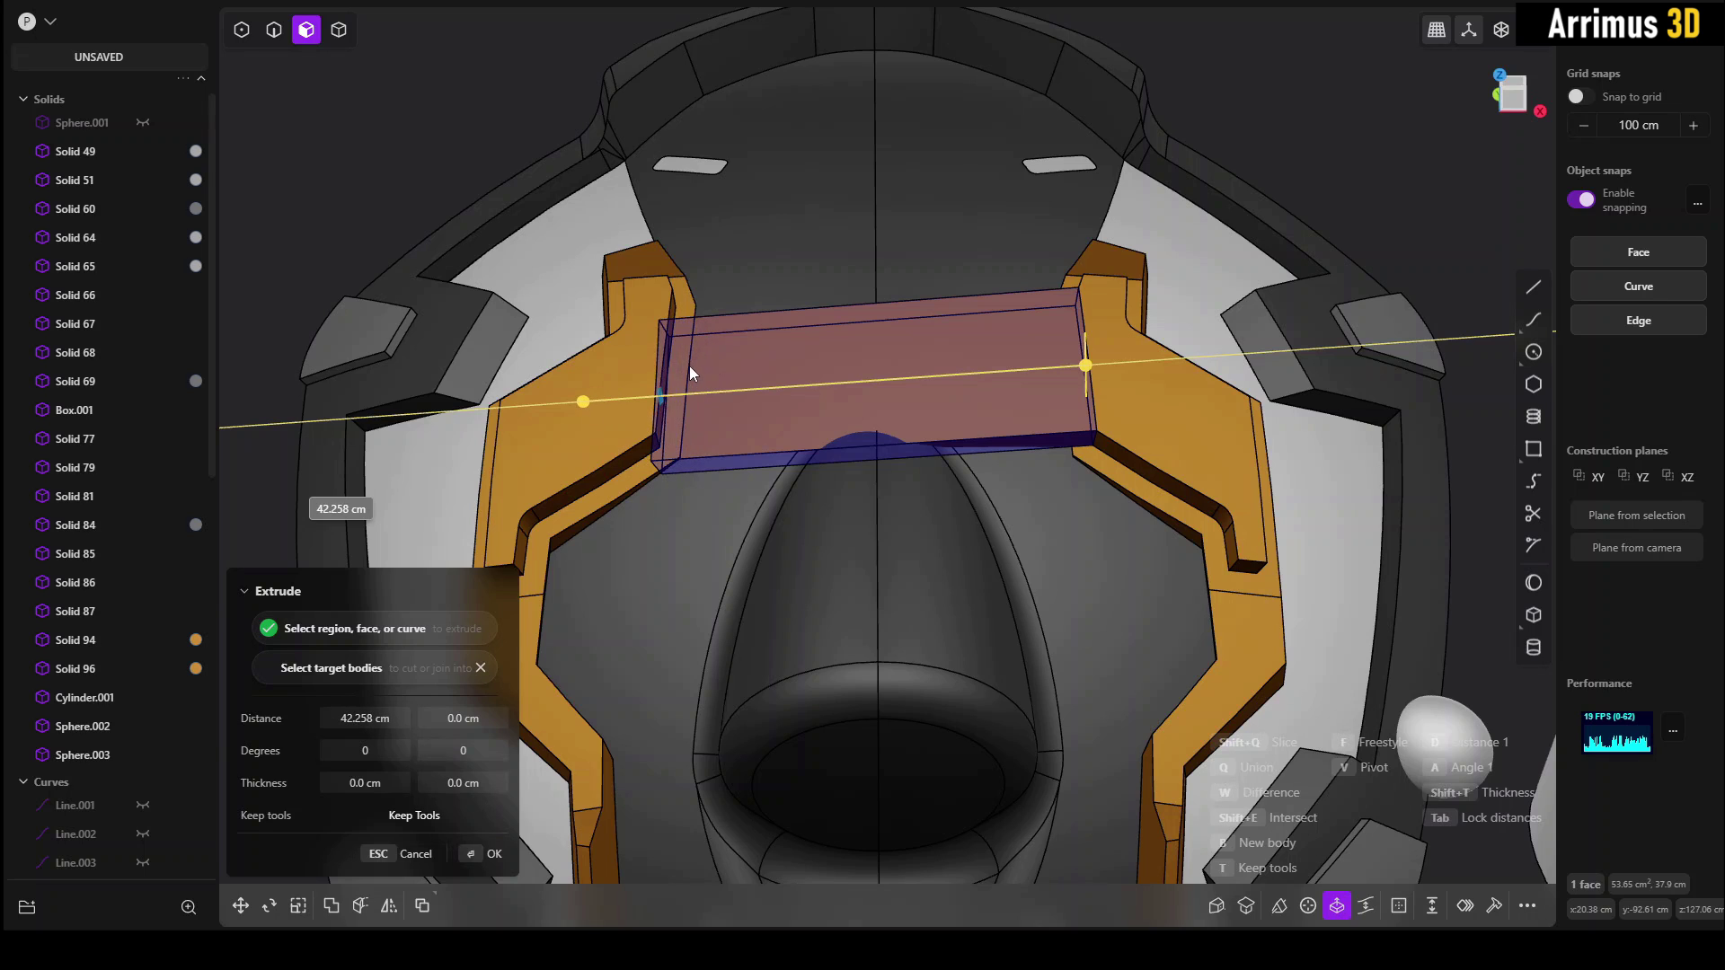
pyautogui.moveTo(688, 365); pyautogui.dragTo(769, 395, button='middle')
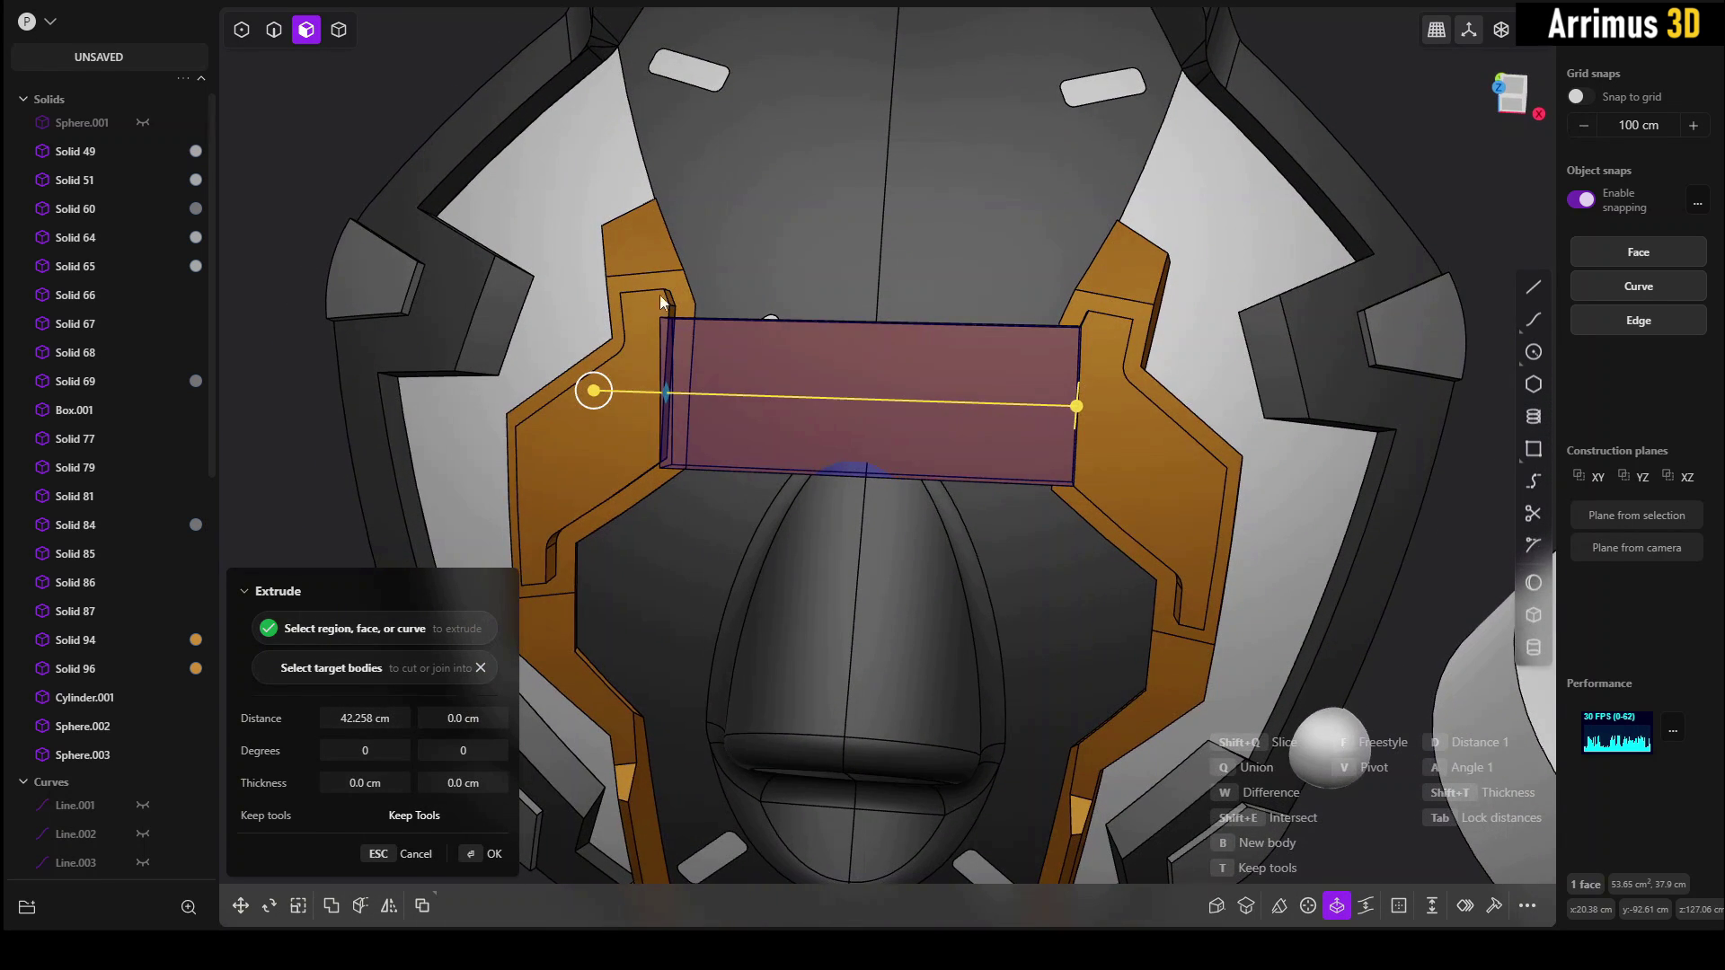
pyautogui.scroll(3, 704, 308)
pyautogui.scroll(2, 758, 339)
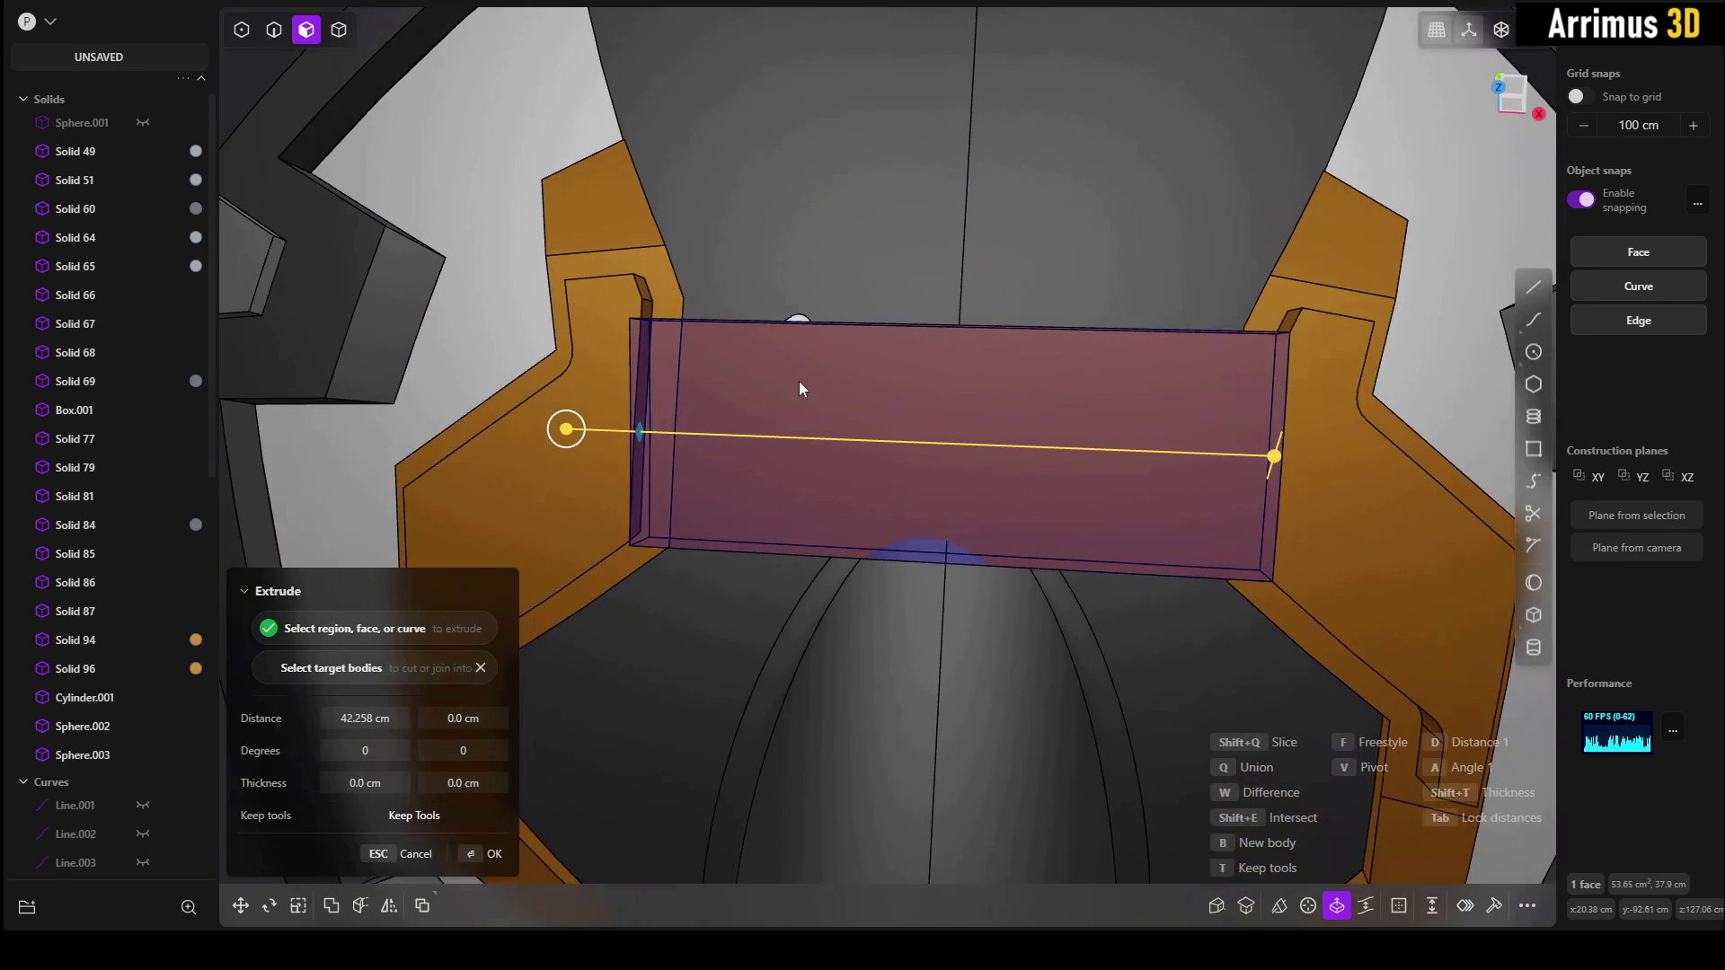
pyautogui.moveTo(1010, 433); pyautogui.dragTo(962, 396, button='middle')
pyautogui.press('Escape')
# Isolate the two mirrored orange panel solids from the rest of the model.
pyautogui.press('4')
pyautogui.click(993, 417)
pyautogui.scroll(-2, 928, 396)
pyautogui.scroll(-5, 925, 391)
pyautogui.moveTo(1020, 347); pyautogui.dragTo(988, 419, button='middle')
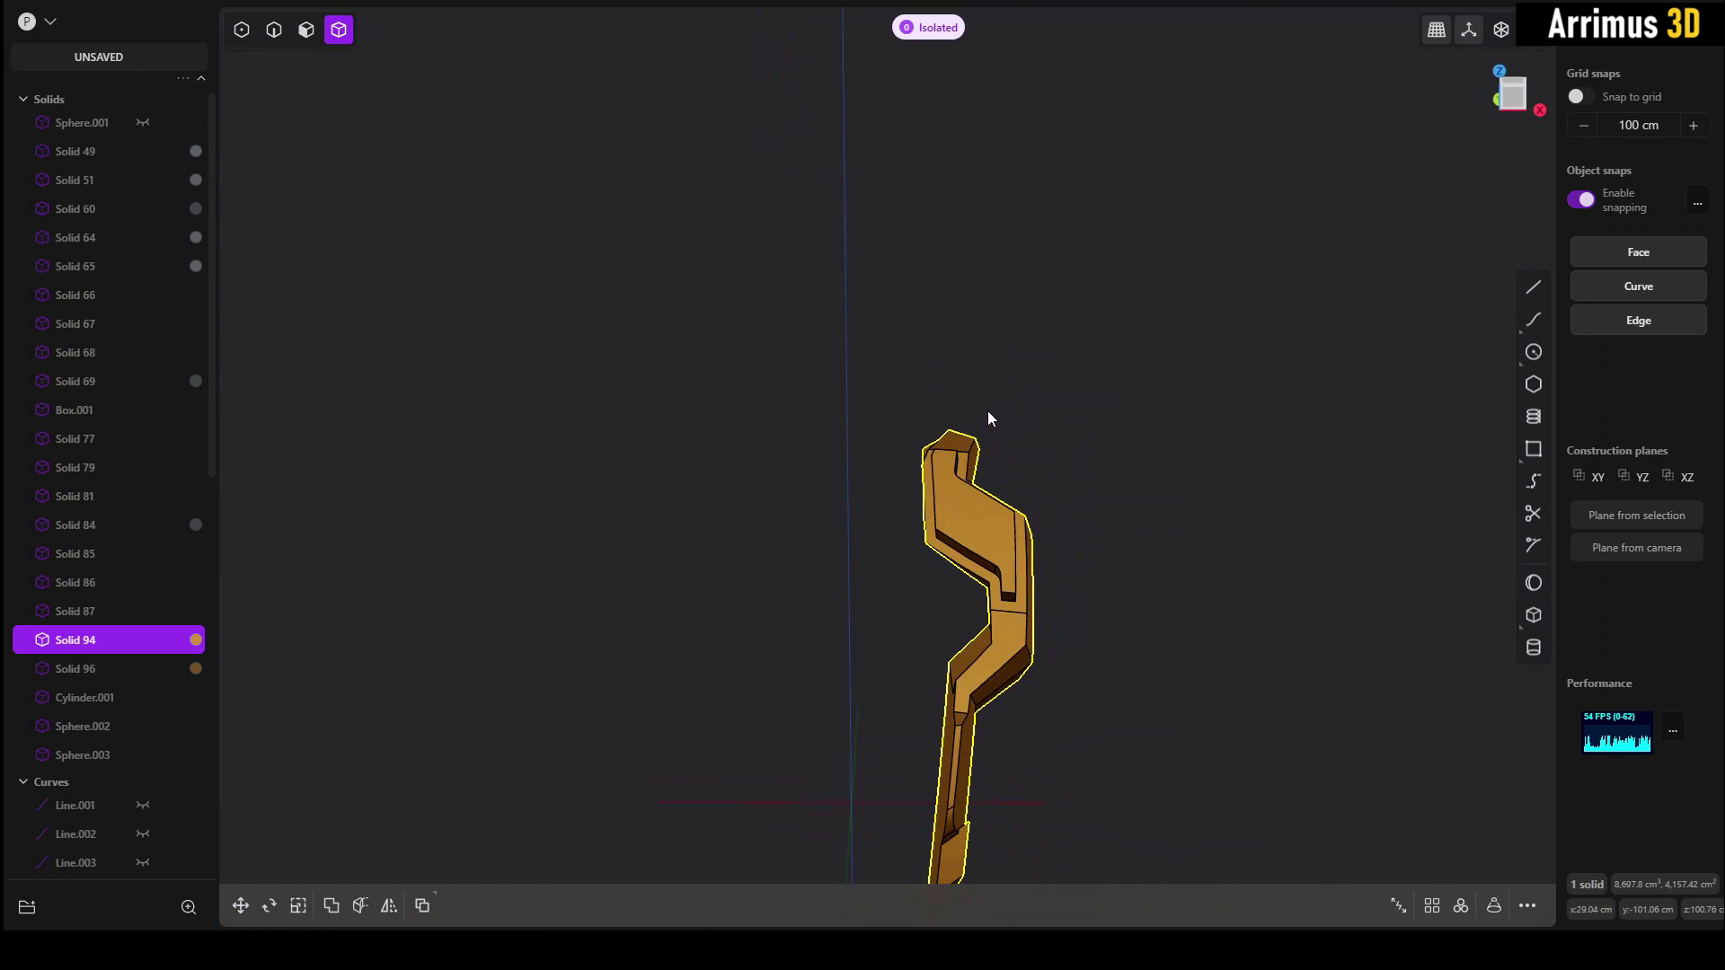
pyautogui.press('/')
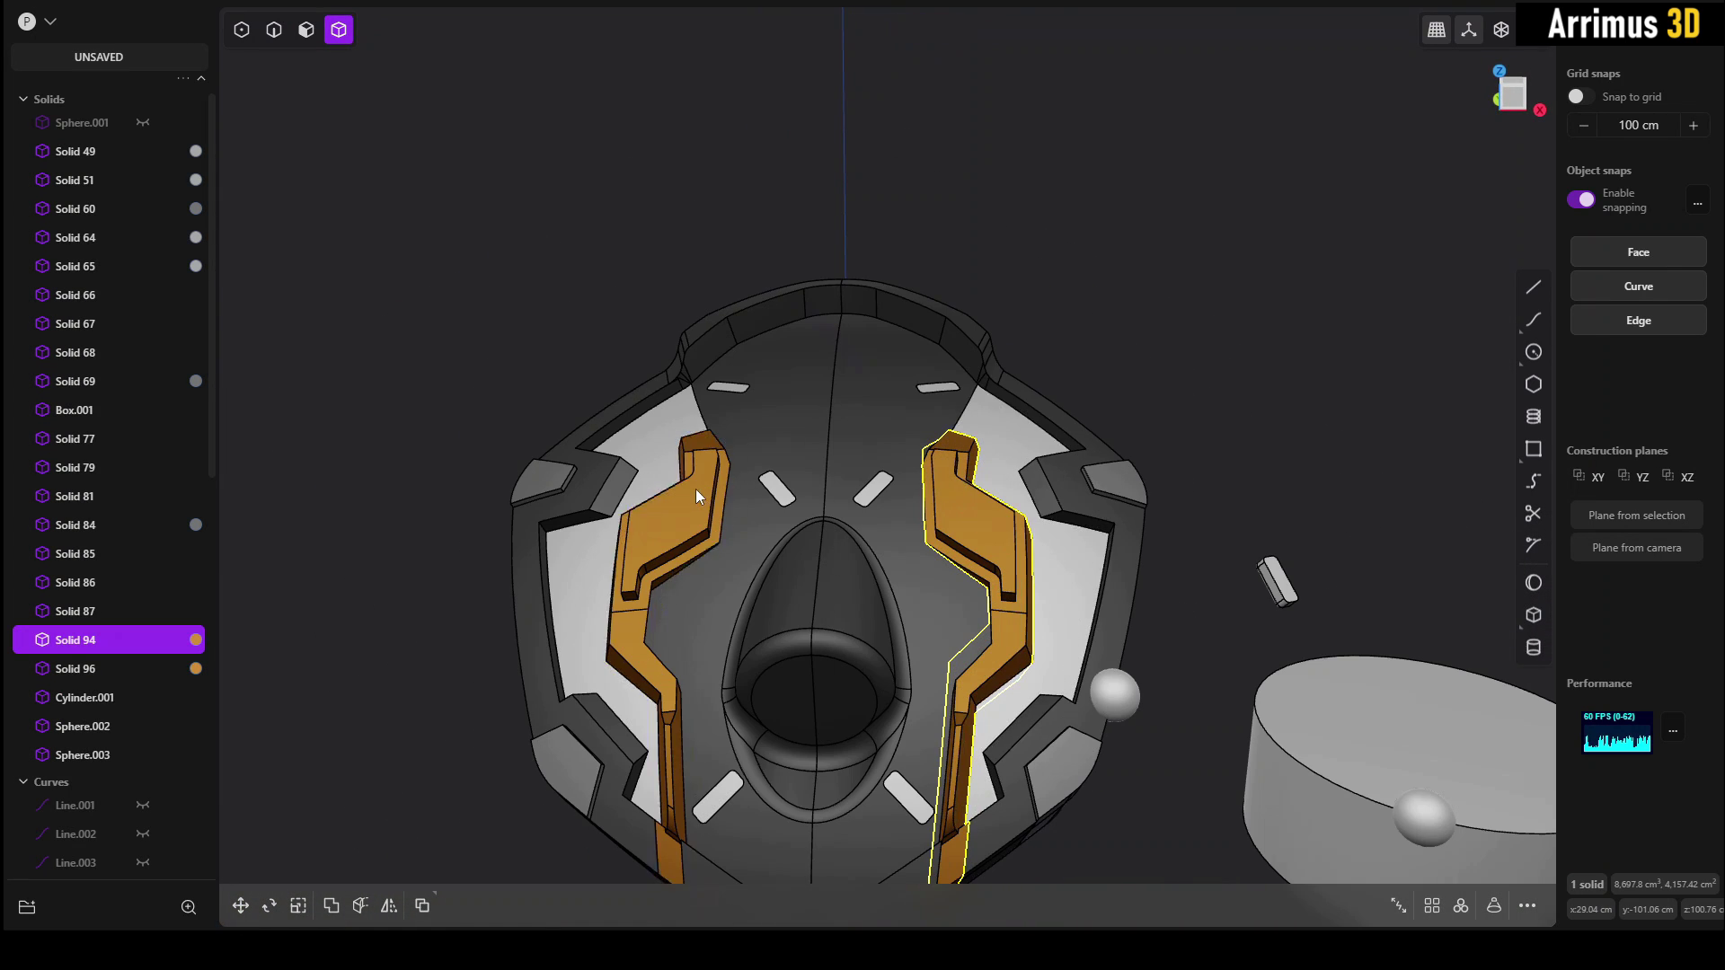
pyautogui.keyDown('shift'); pyautogui.click(705, 487); pyautogui.keyUp('shift')
pyautogui.press('/')
# Duplicate both orange panels and move the copies back and up in the YZ plane, clear of the originals.
pyautogui.hotkey('ctrl', 'd')
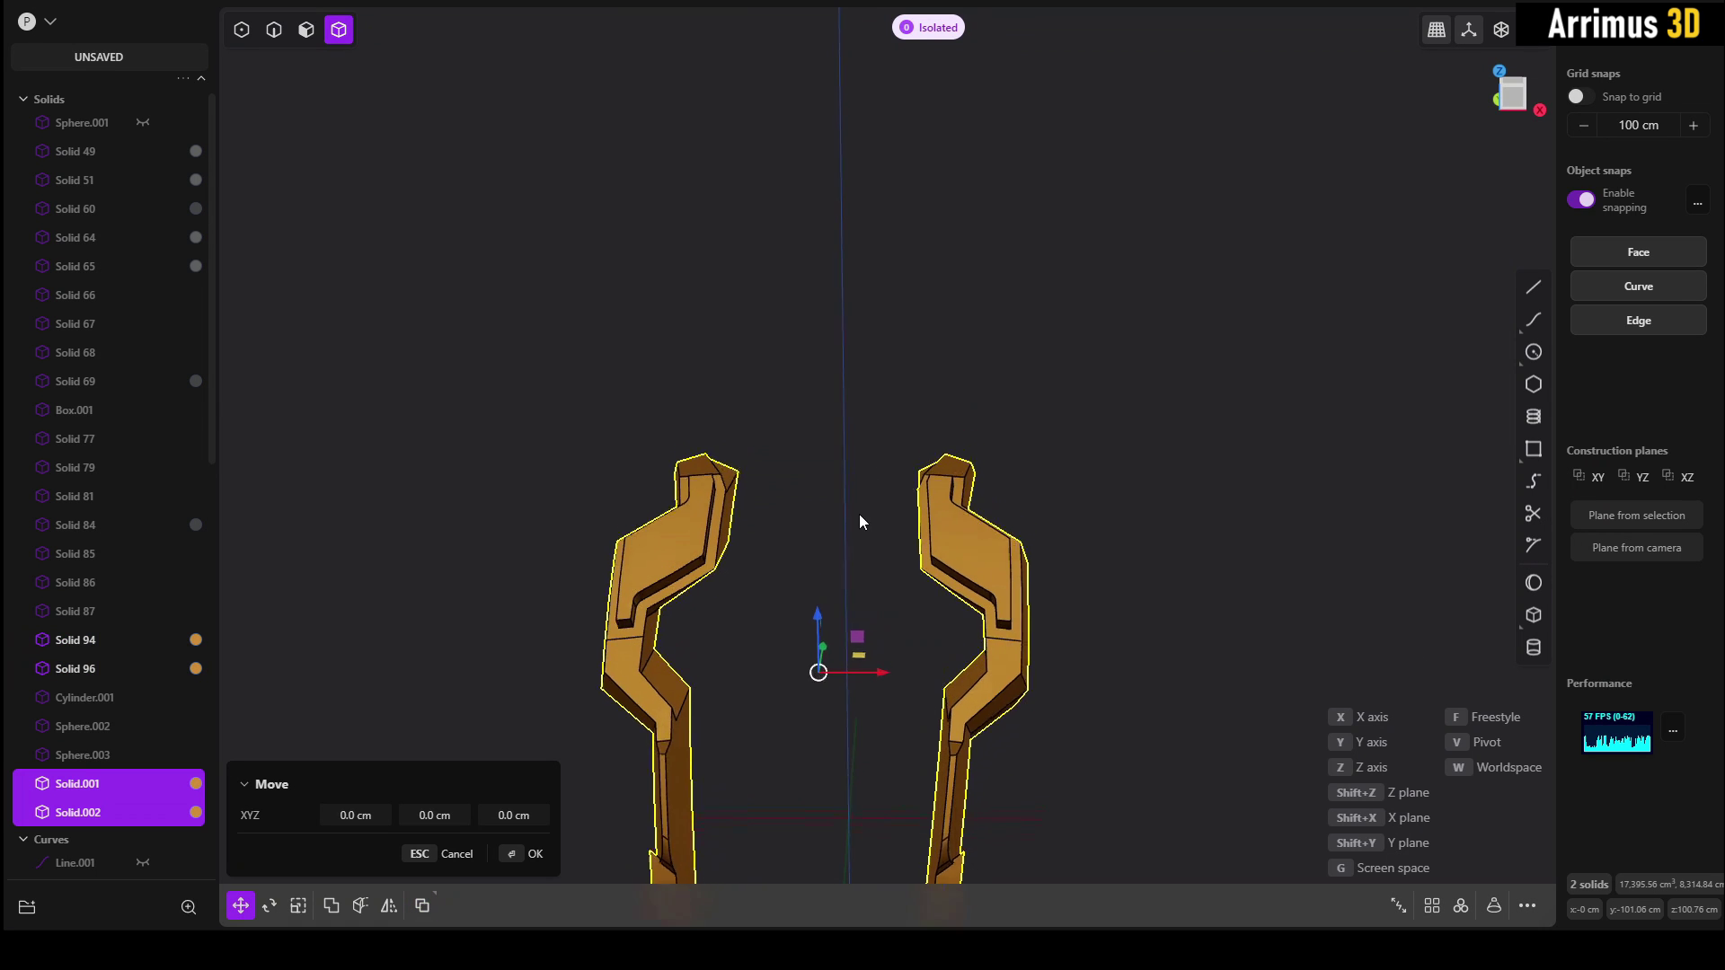
pyautogui.moveTo(825, 527); pyautogui.dragTo(894, 560, button='middle')
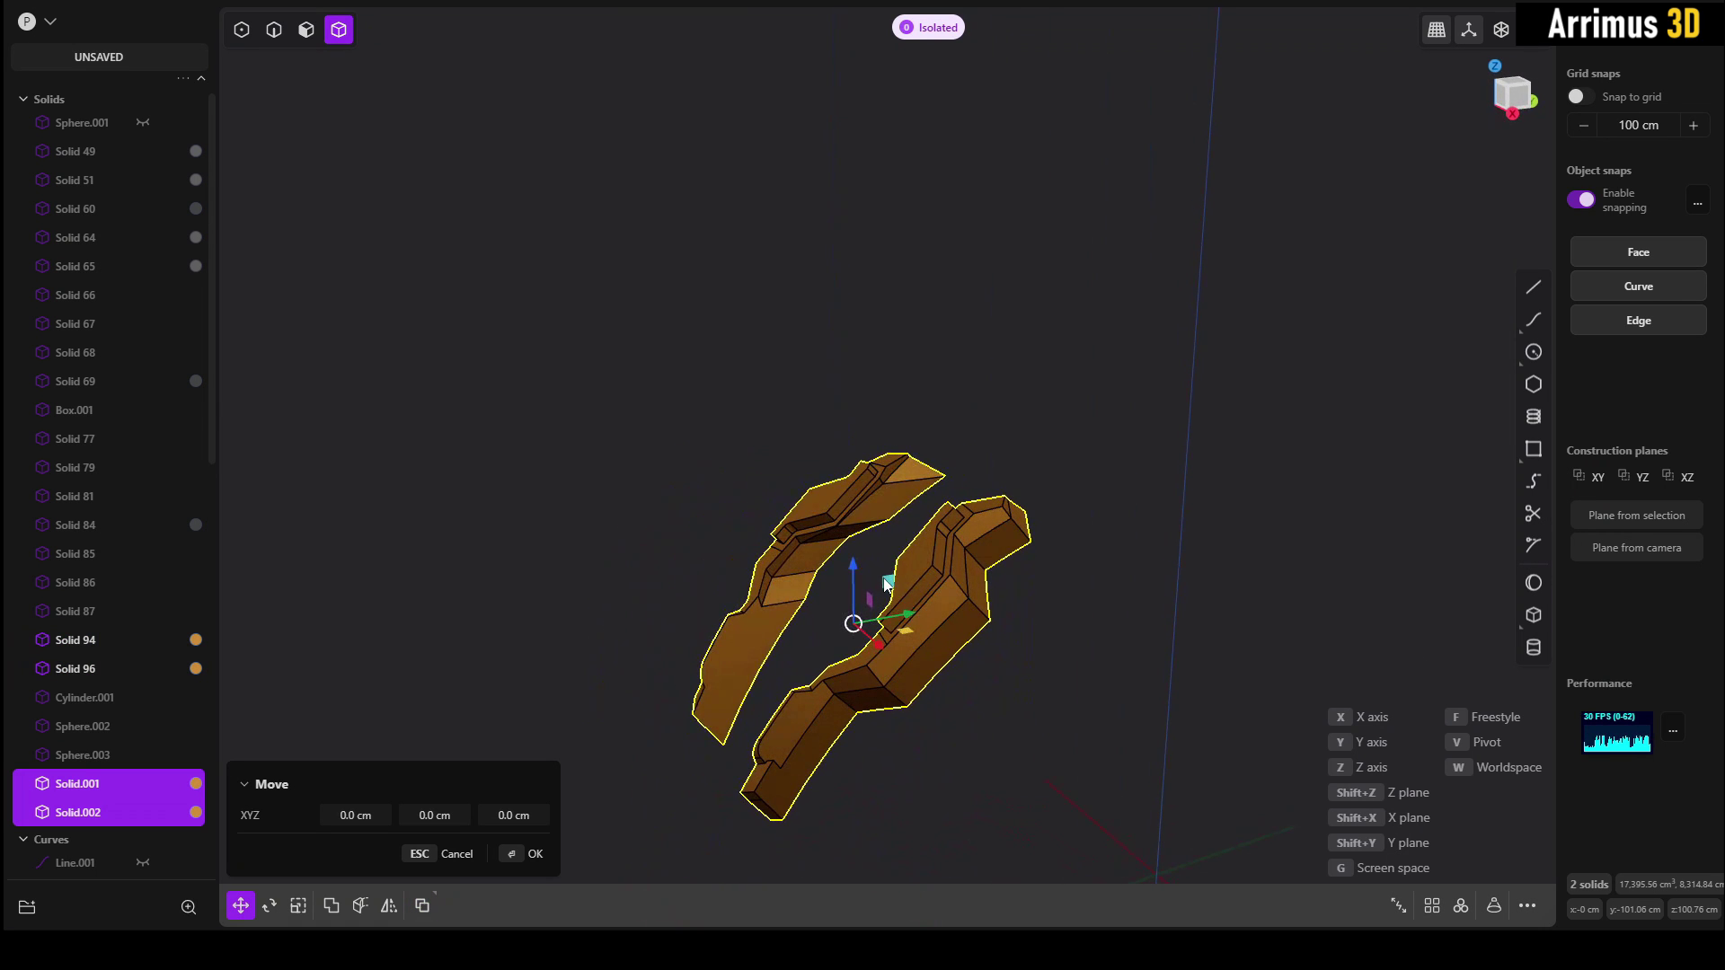
pyautogui.moveTo(885, 582); pyautogui.dragTo(1153, 437)
pyautogui.rightClick(1172, 323)
# Try to offset the narrow inner side face of one copied panel across toward its mirrored counterpart.
pyautogui.click(751, 413)
pyautogui.moveTo(751, 413); pyautogui.dragTo(778, 309, button='middle')
pyautogui.press('3')
pyautogui.click(821, 283)
pyautogui.moveTo(767, 285); pyautogui.dragTo(406, 350)
pyautogui.rightClick(1153, 211)
pyautogui.click(1153, 210)
# Extrude the copied panel's narrow inner side face about 38 cm along its normal, just short of the opposite copy.
pyautogui.moveTo(710, 341); pyautogui.dragTo(746, 292, button='middle')
pyautogui.click(788, 289)
pyautogui.press('e')
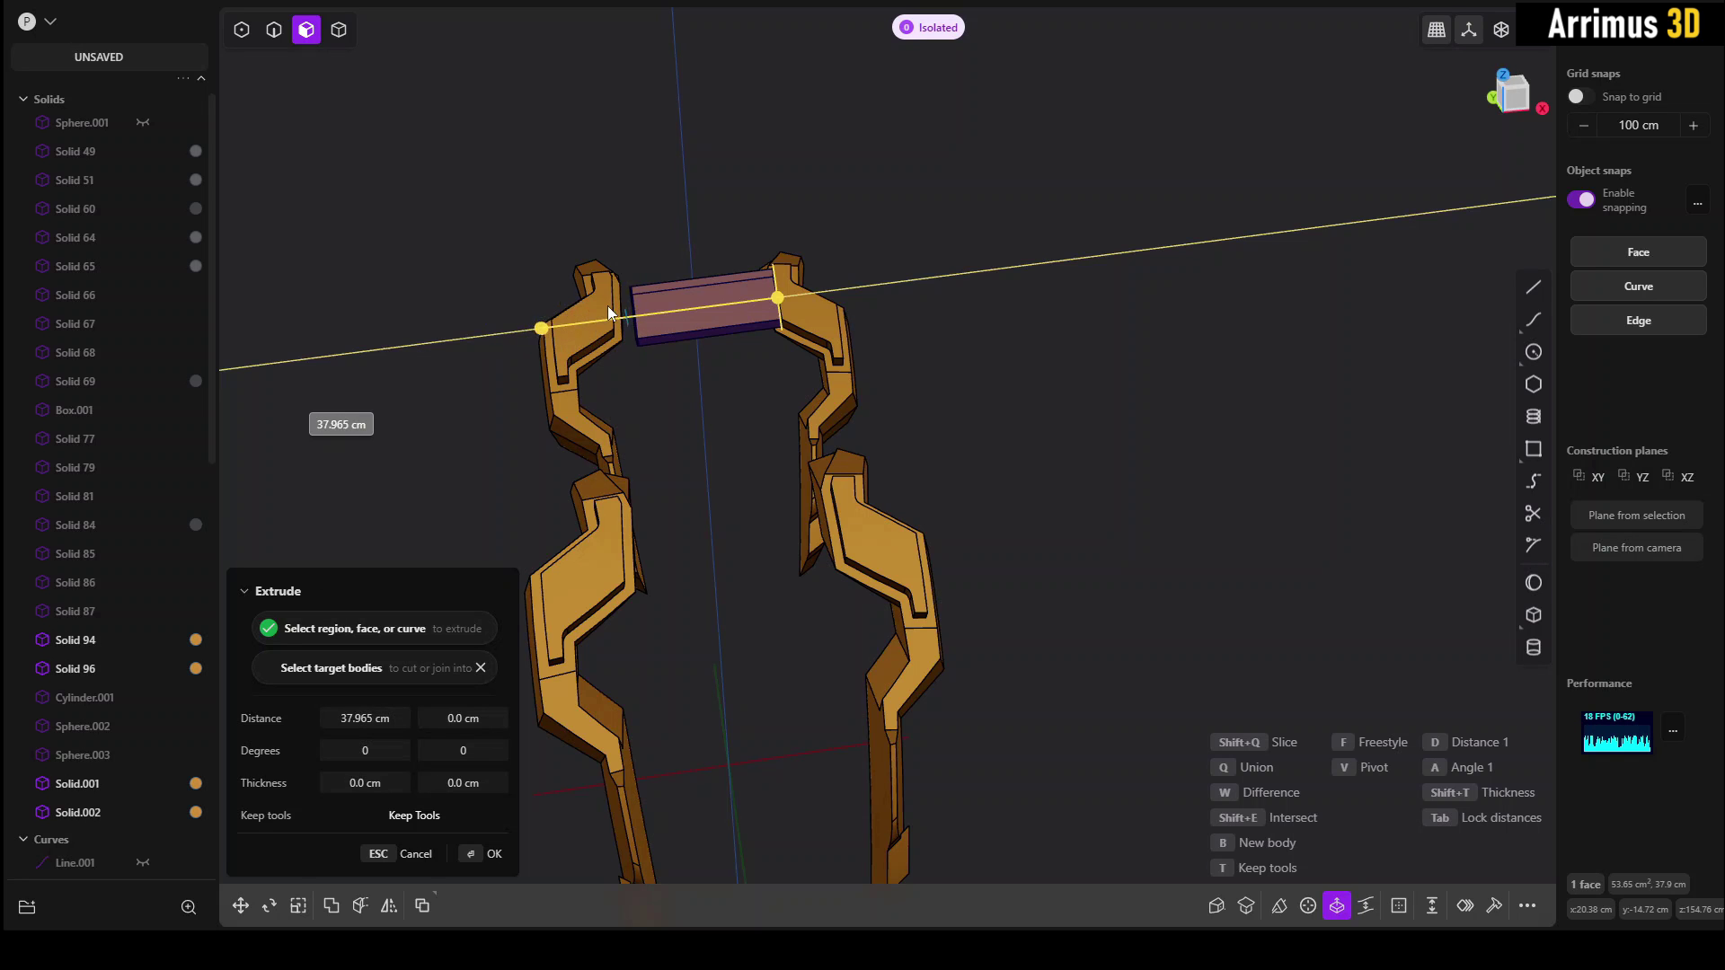
pyautogui.click(608, 307)
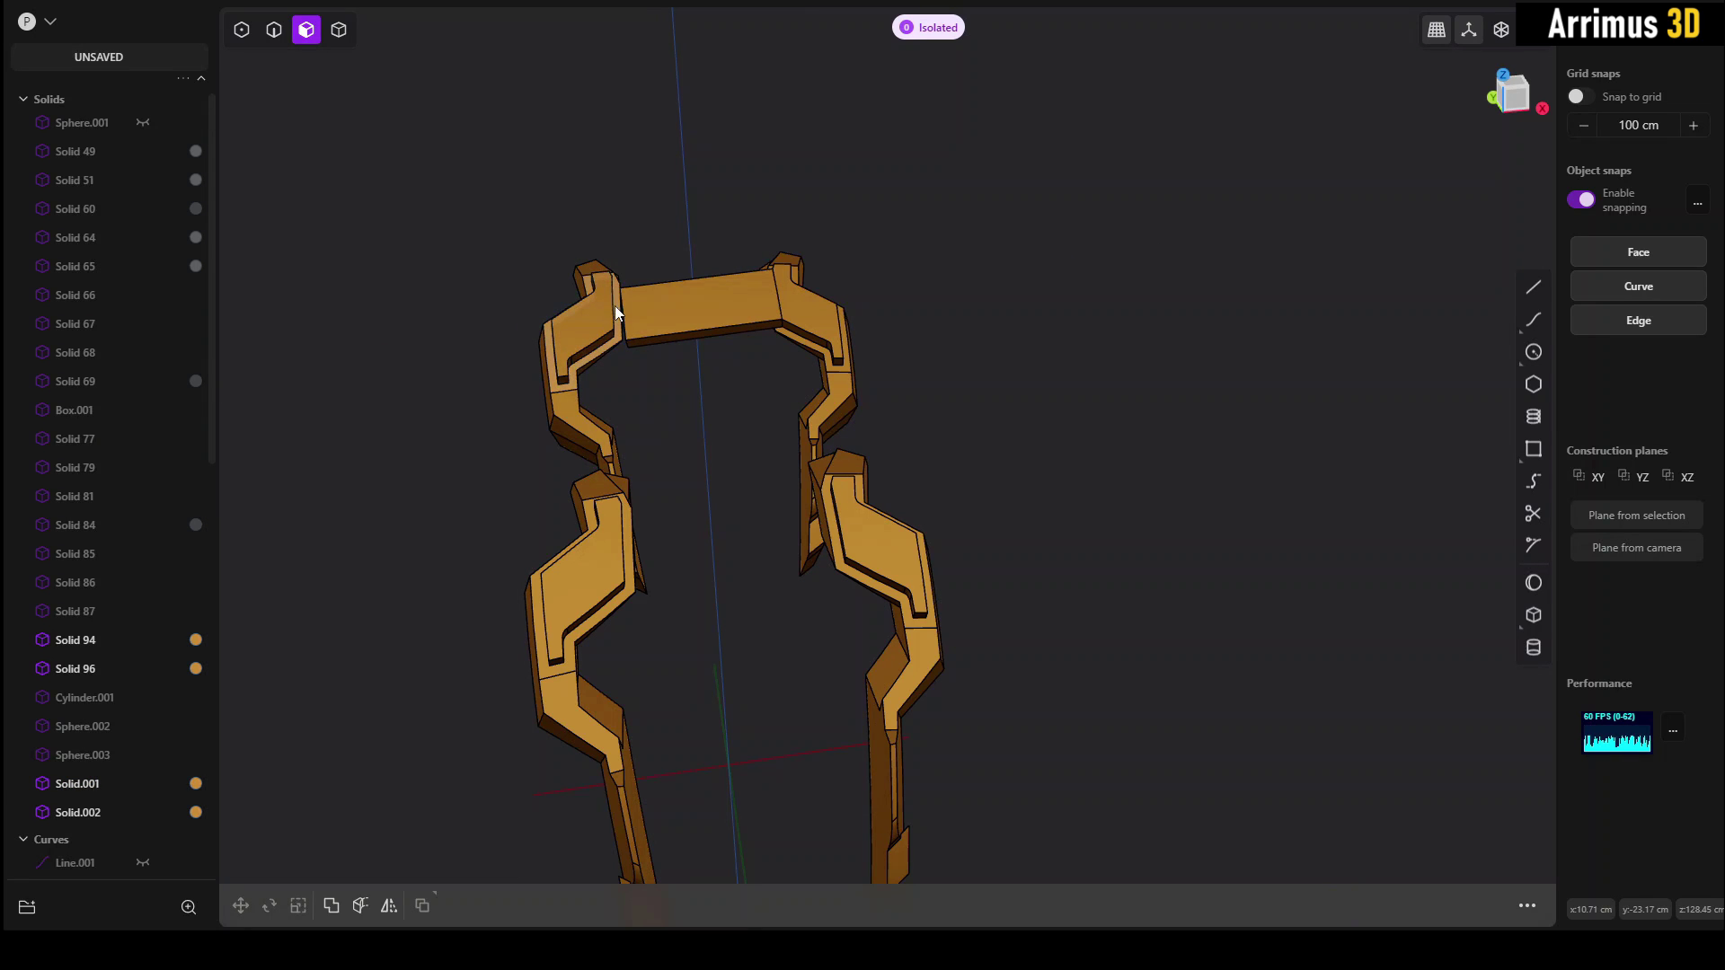
# Examine from several angles how the extruded bar lines up with the opposite copied panel.
pyautogui.click(639, 315)
pyautogui.press('/')
pyautogui.moveTo(622, 293); pyautogui.dragTo(614, 223, button='middle')
pyautogui.press('Escape')
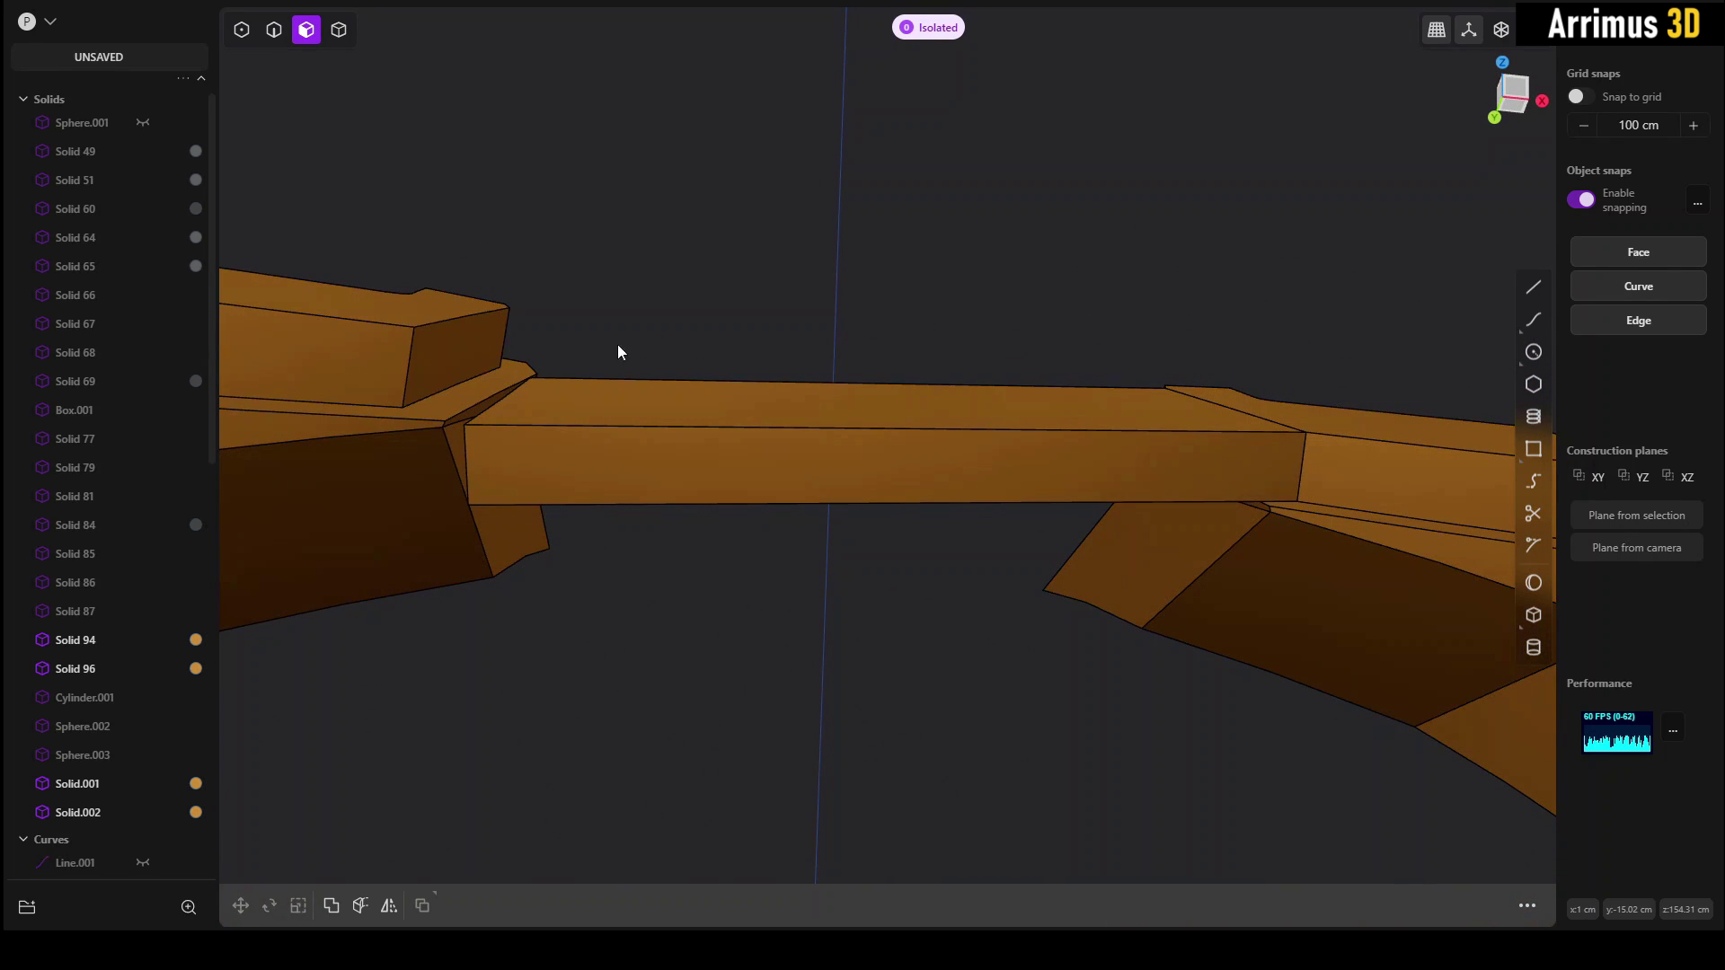
pyautogui.scroll(-5, 893, 473)
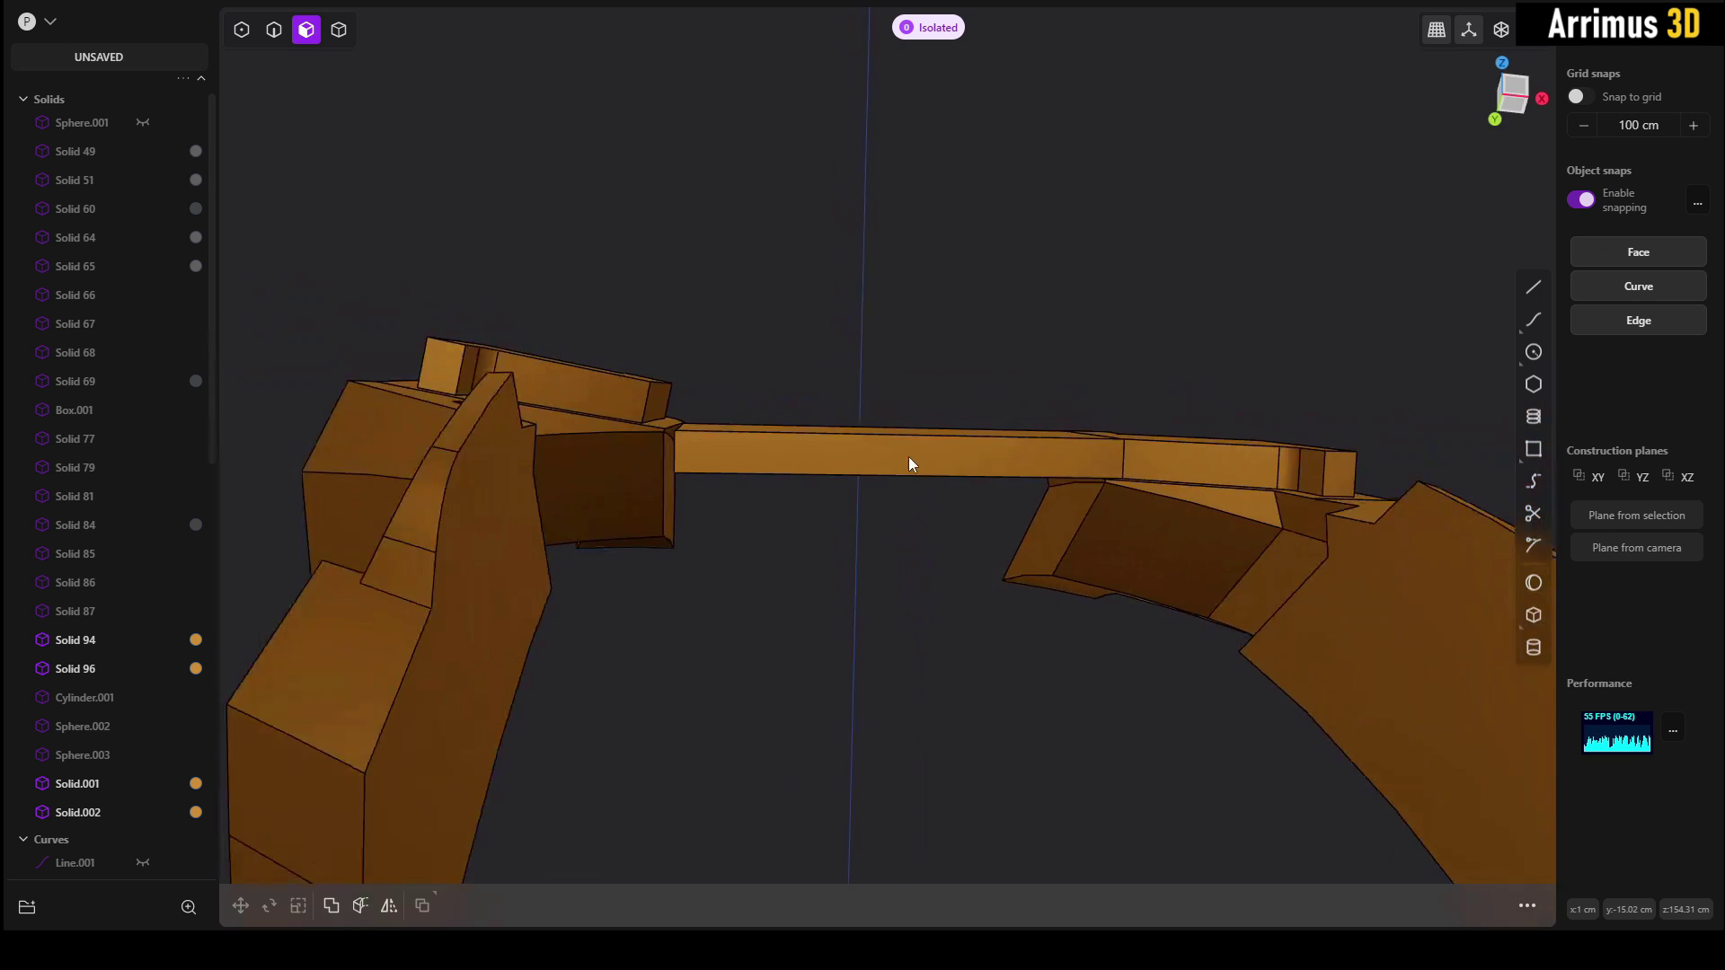
pyautogui.scroll(-3, 910, 456)
pyautogui.moveTo(945, 459)
pyautogui.mouseDown(button='middle')
pyautogui.moveTo(947, 373)
pyautogui.moveTo(1042, 440)
pyautogui.moveTo(1035, 471)
pyautogui.moveTo(974, 464)
pyautogui.moveTo(961, 440)
pyautogui.moveTo(938, 488)
pyautogui.mouseUp(button='middle')
# In front view, extrude the original Solid 94 panel's narrow inner side face along the X axis, past the opposite panel.
pyautogui.click(1015, 468)
pyautogui.click(1516, 105)
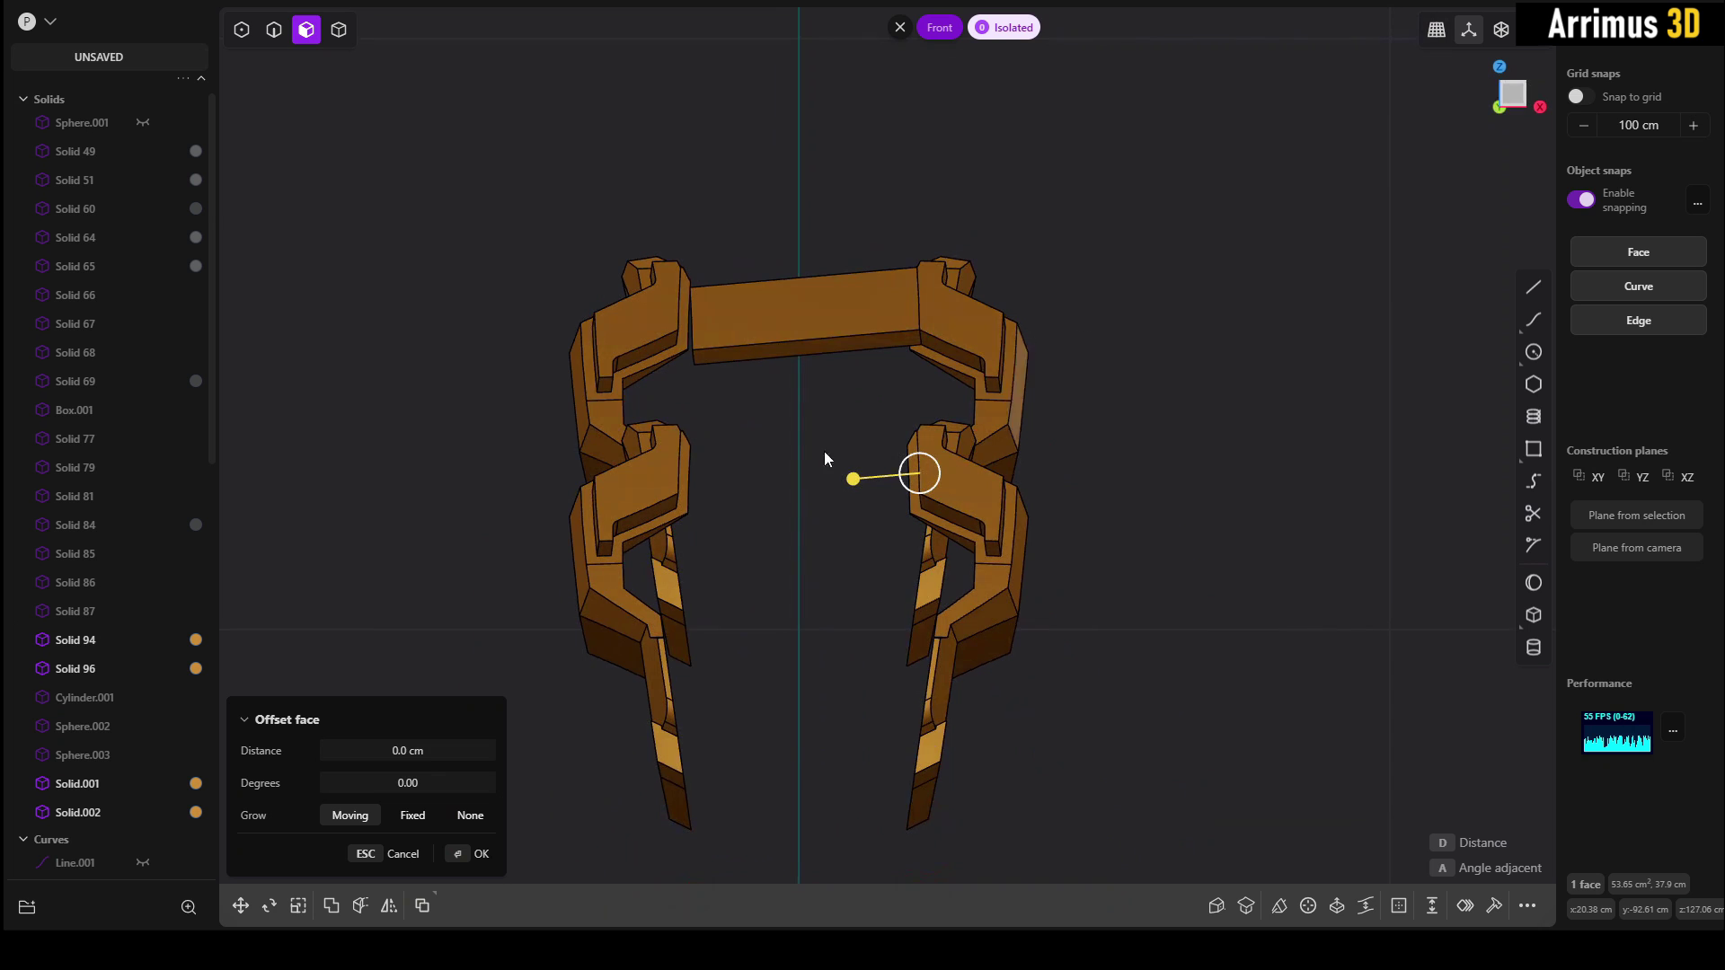
pyautogui.scroll(5, 825, 458)
pyautogui.press('e')
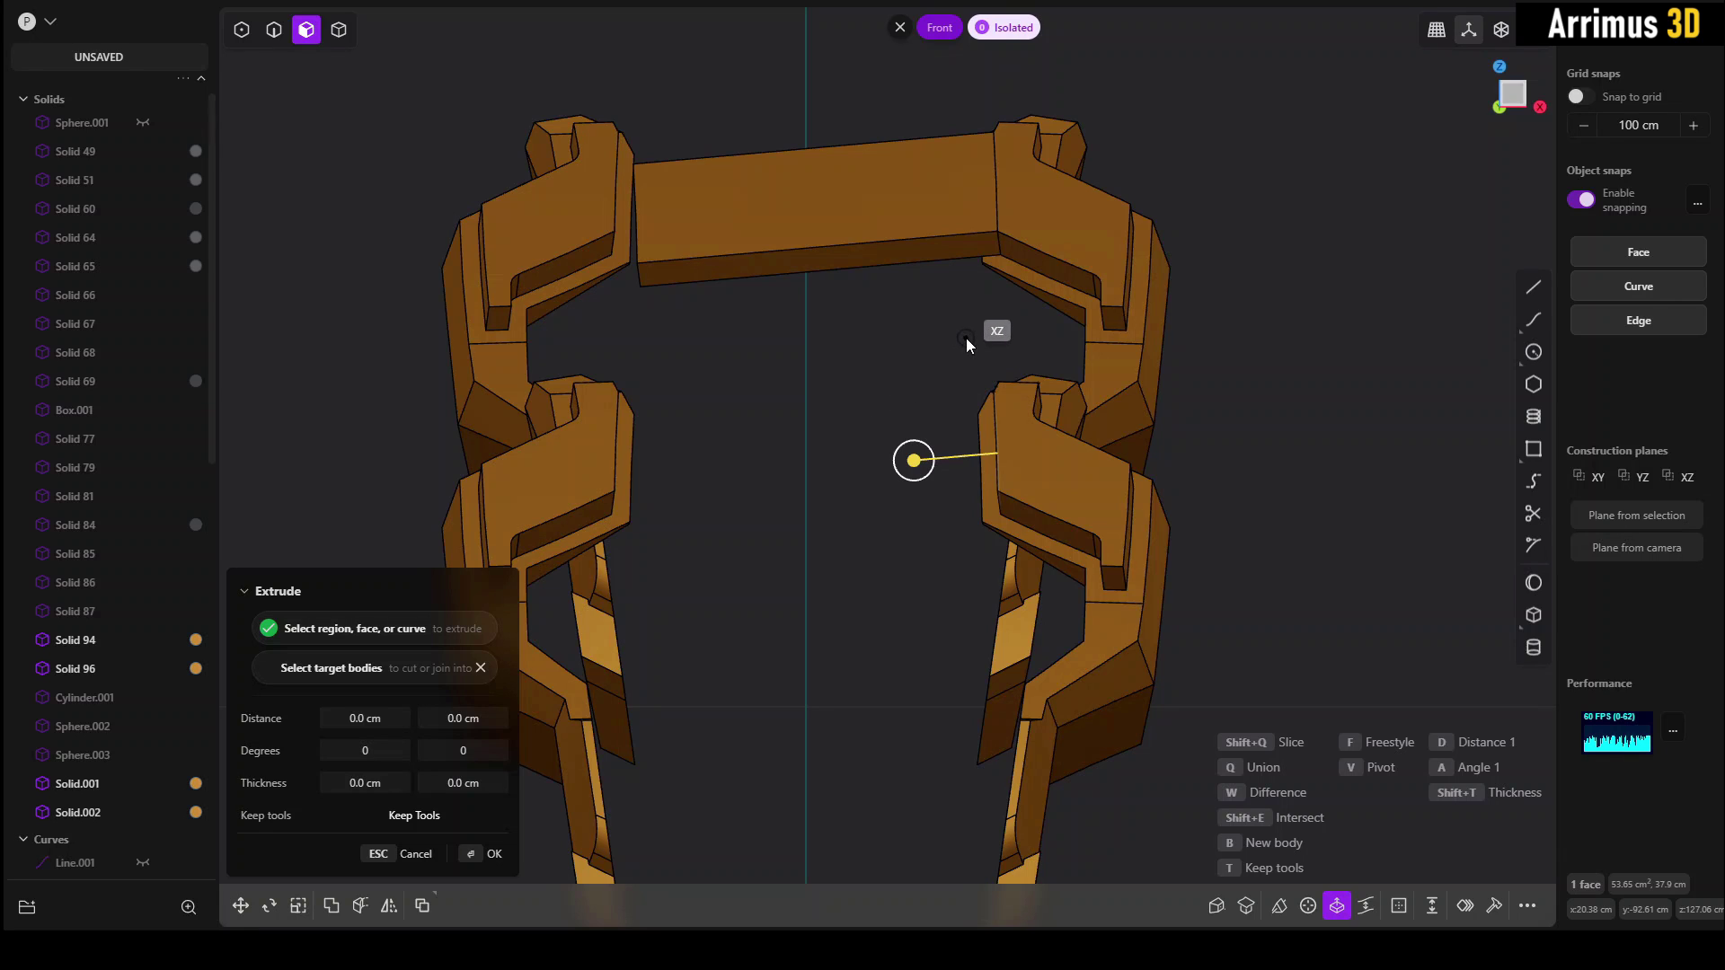
pyautogui.click(968, 340)
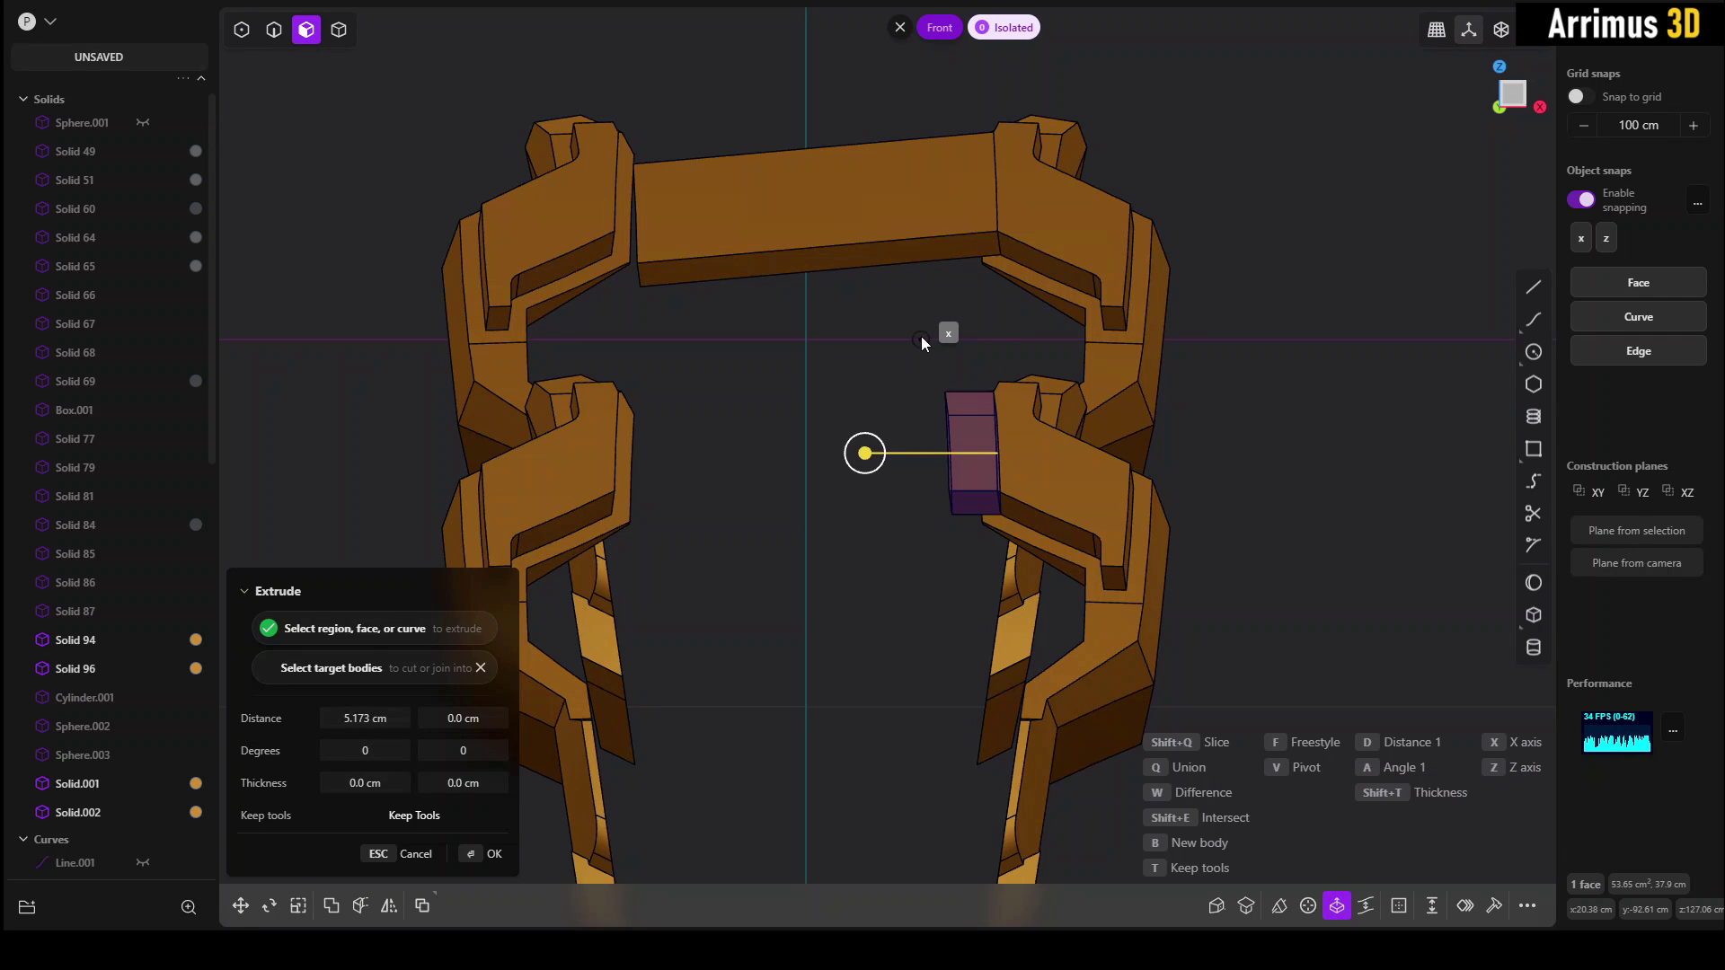
pyautogui.moveTo(920, 342); pyautogui.dragTo(406, 357)
pyautogui.click(406, 351)
pyautogui.rightClick(368, 316)
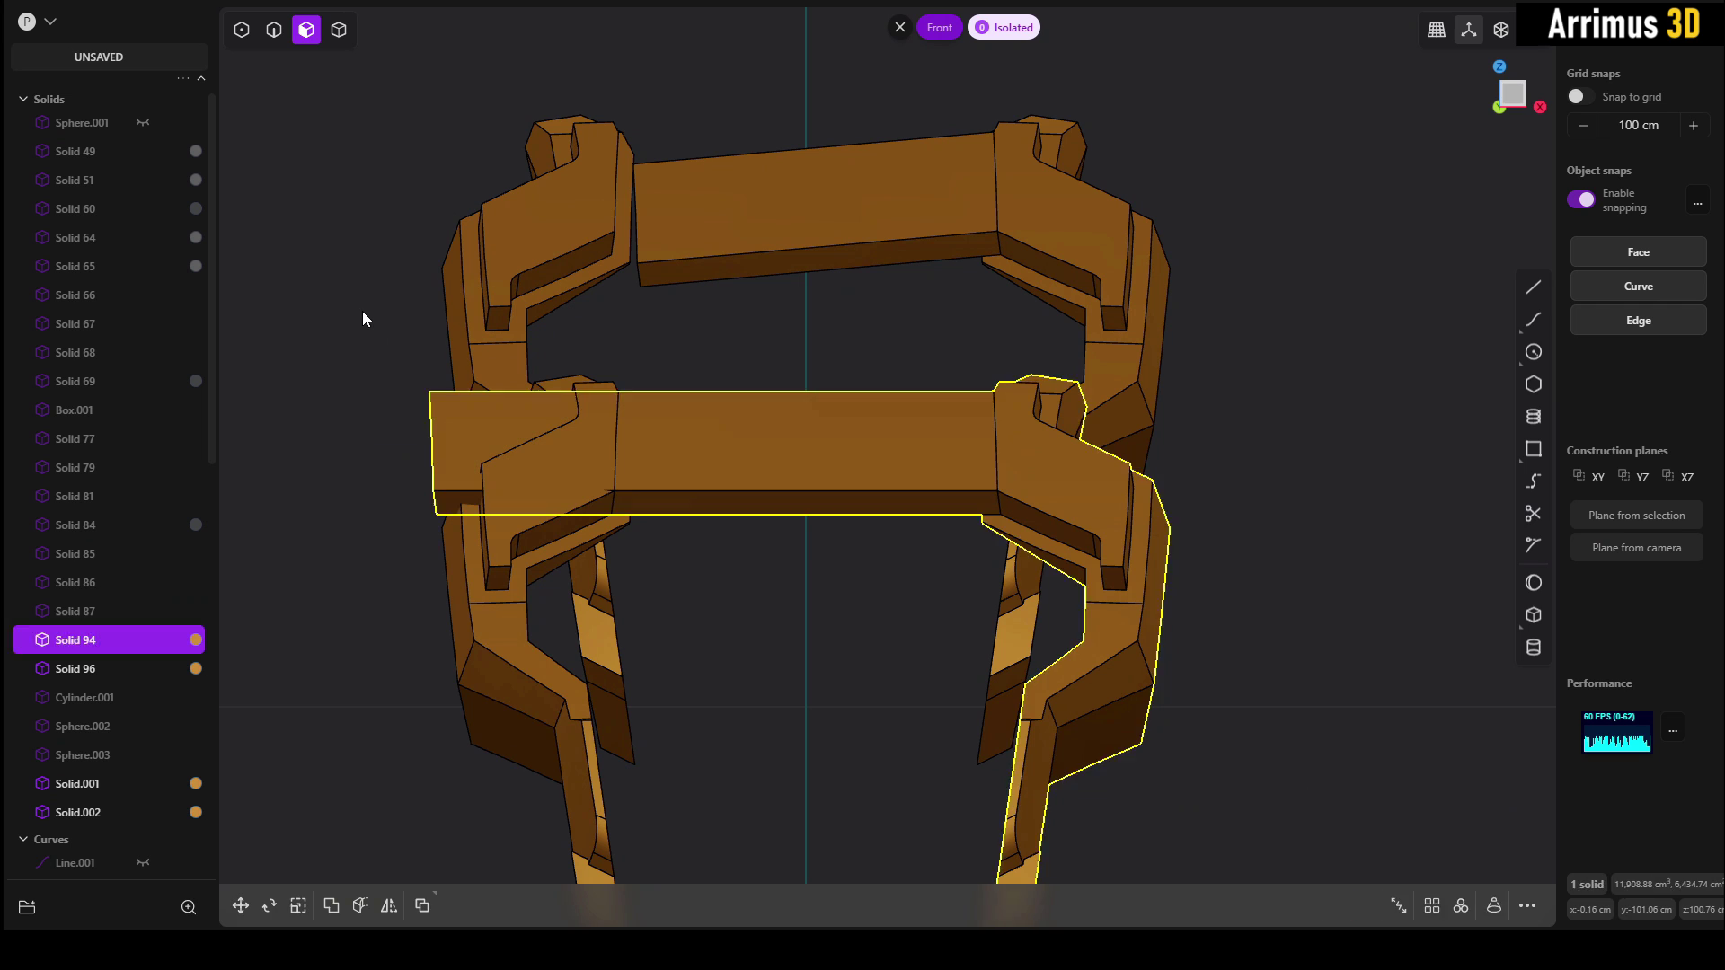
# Undo the X-axis extrusion of the original panel.
pyautogui.click(363, 311)
pyautogui.press('4')
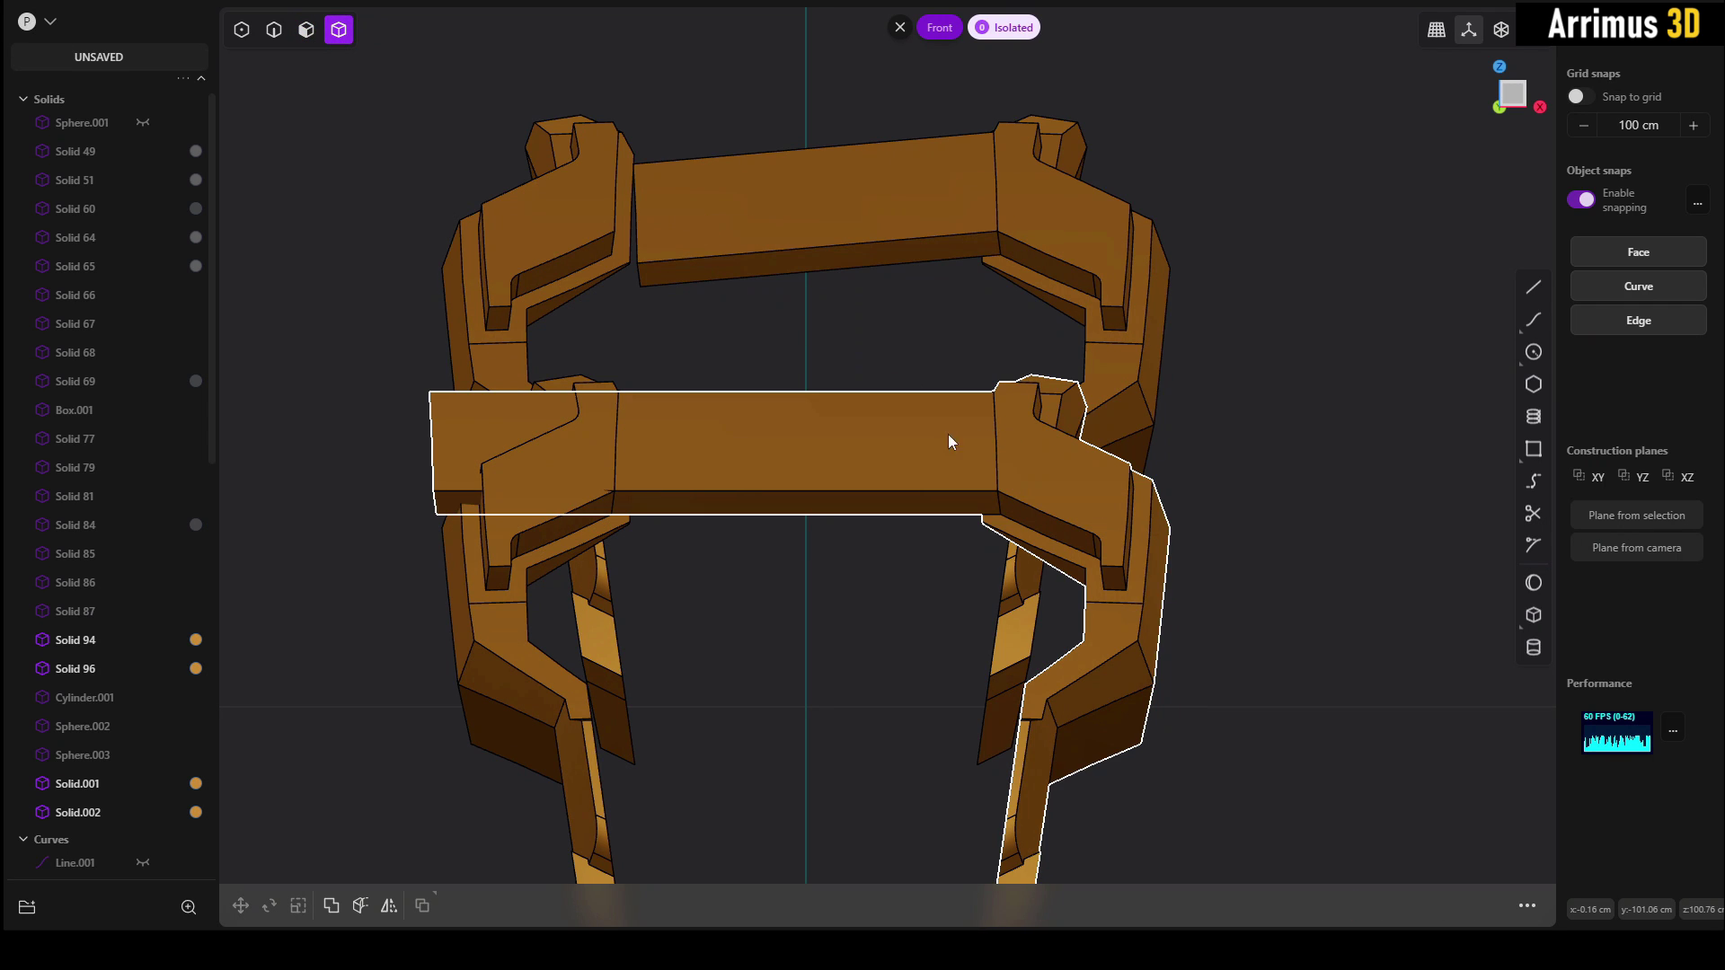
pyautogui.hotkey('ctrl', 'z')
pyautogui.hotkey('ctrl', 'z')
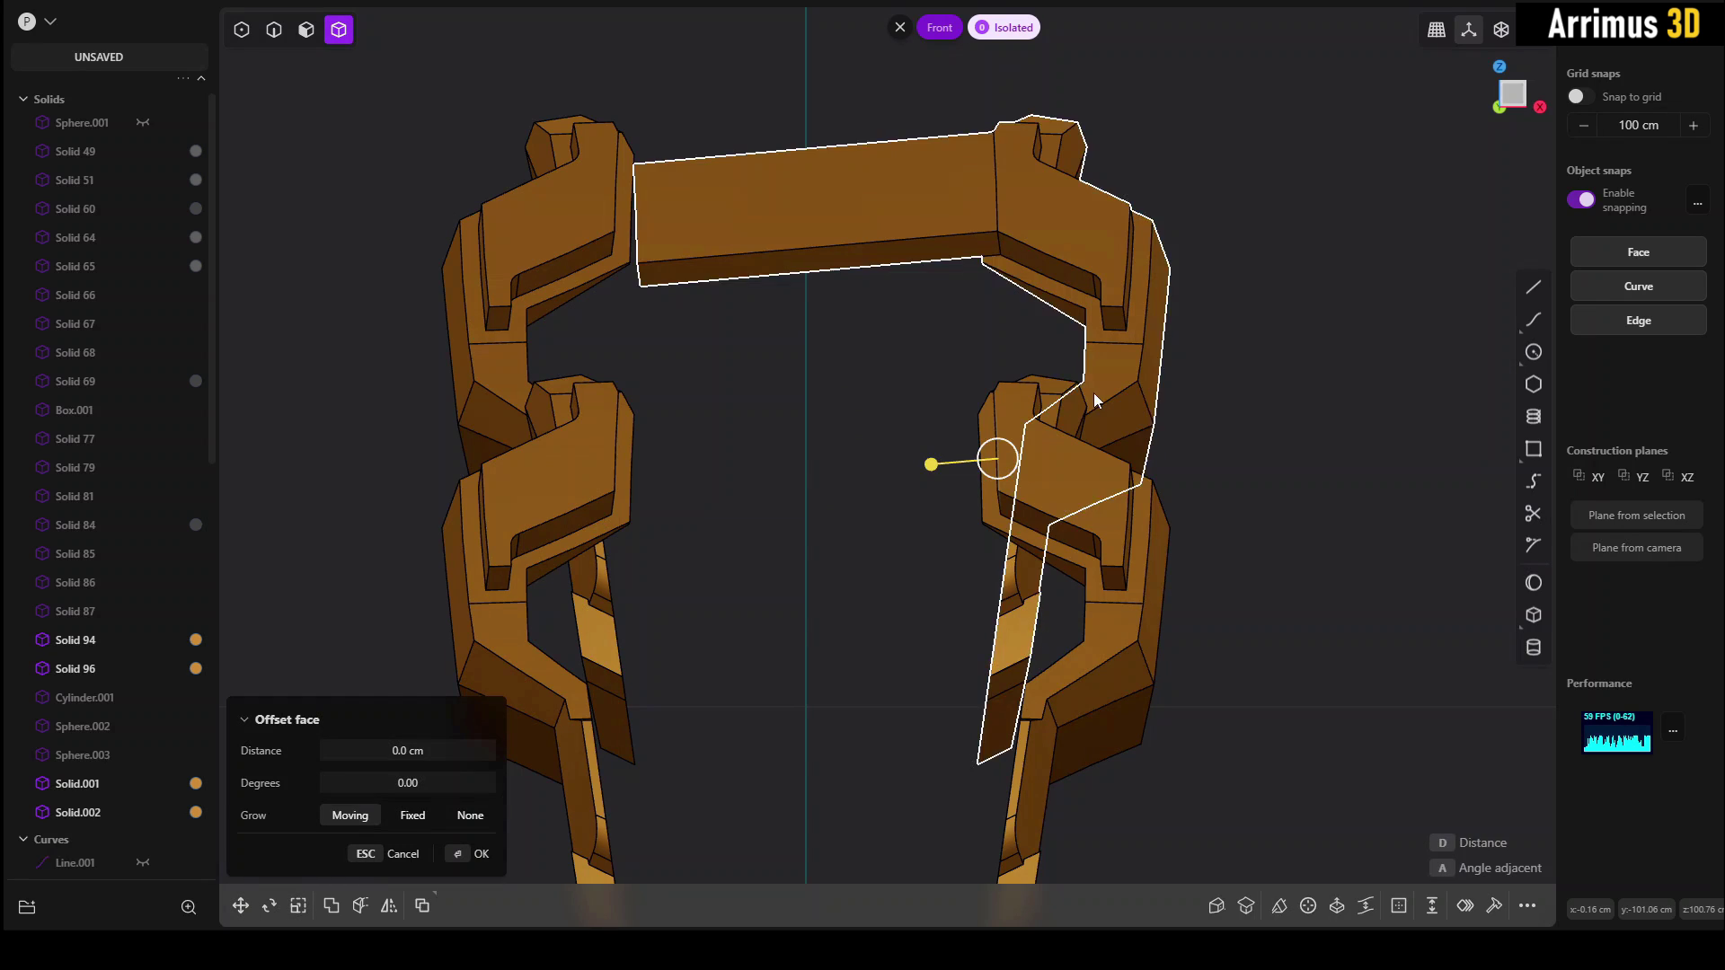
# Try extruding the same inner face about 9.8 cm along its normal with an angle of about 2.57 degrees.
pyautogui.press('e')
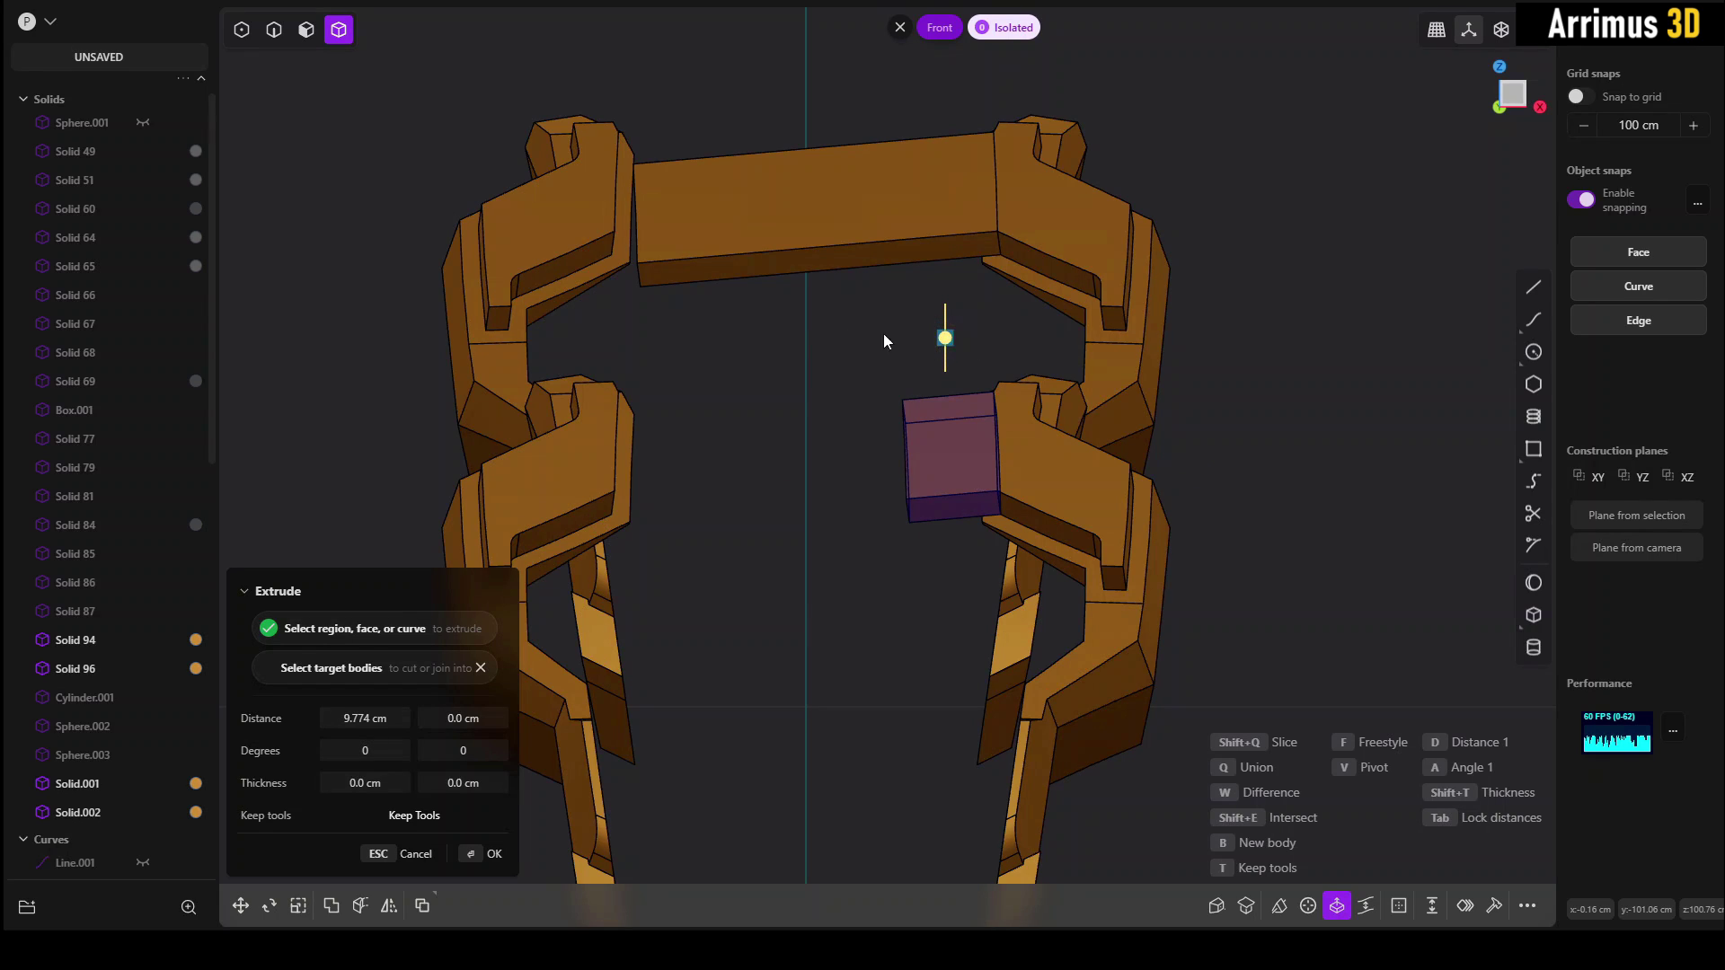
pyautogui.moveTo(947, 360)
pyautogui.mouseDown()
pyautogui.moveTo(947, 407)
pyautogui.moveTo(943, 356)
pyautogui.mouseUp()
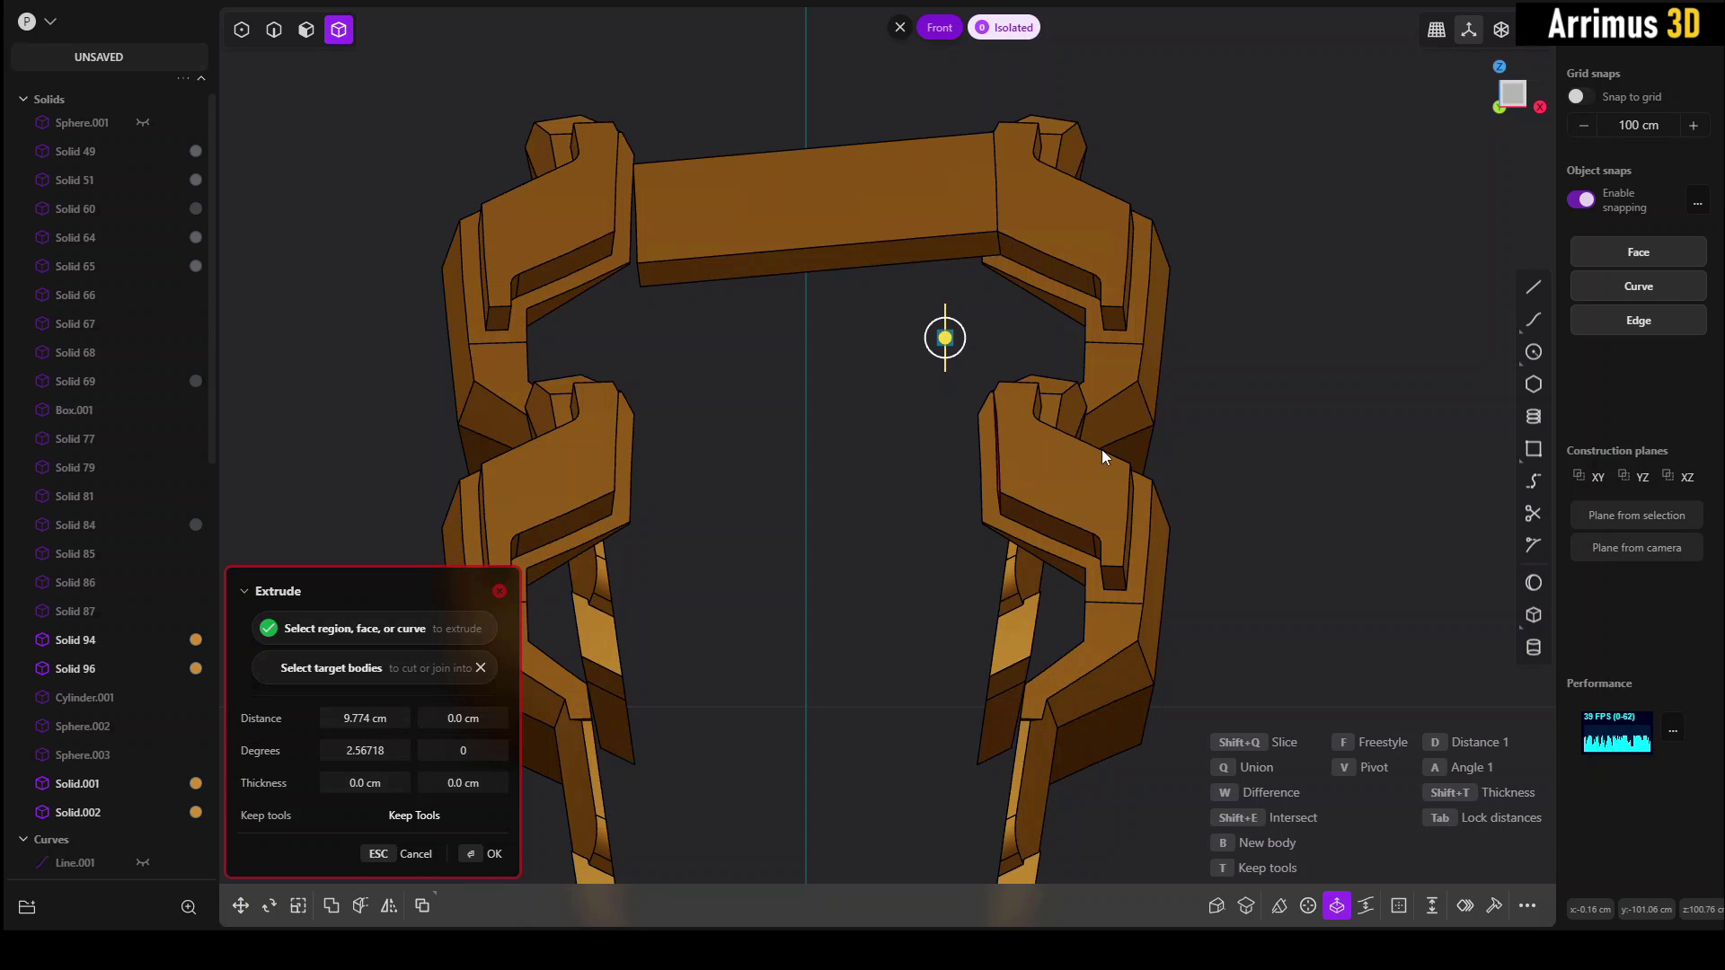
pyautogui.press('Escape')
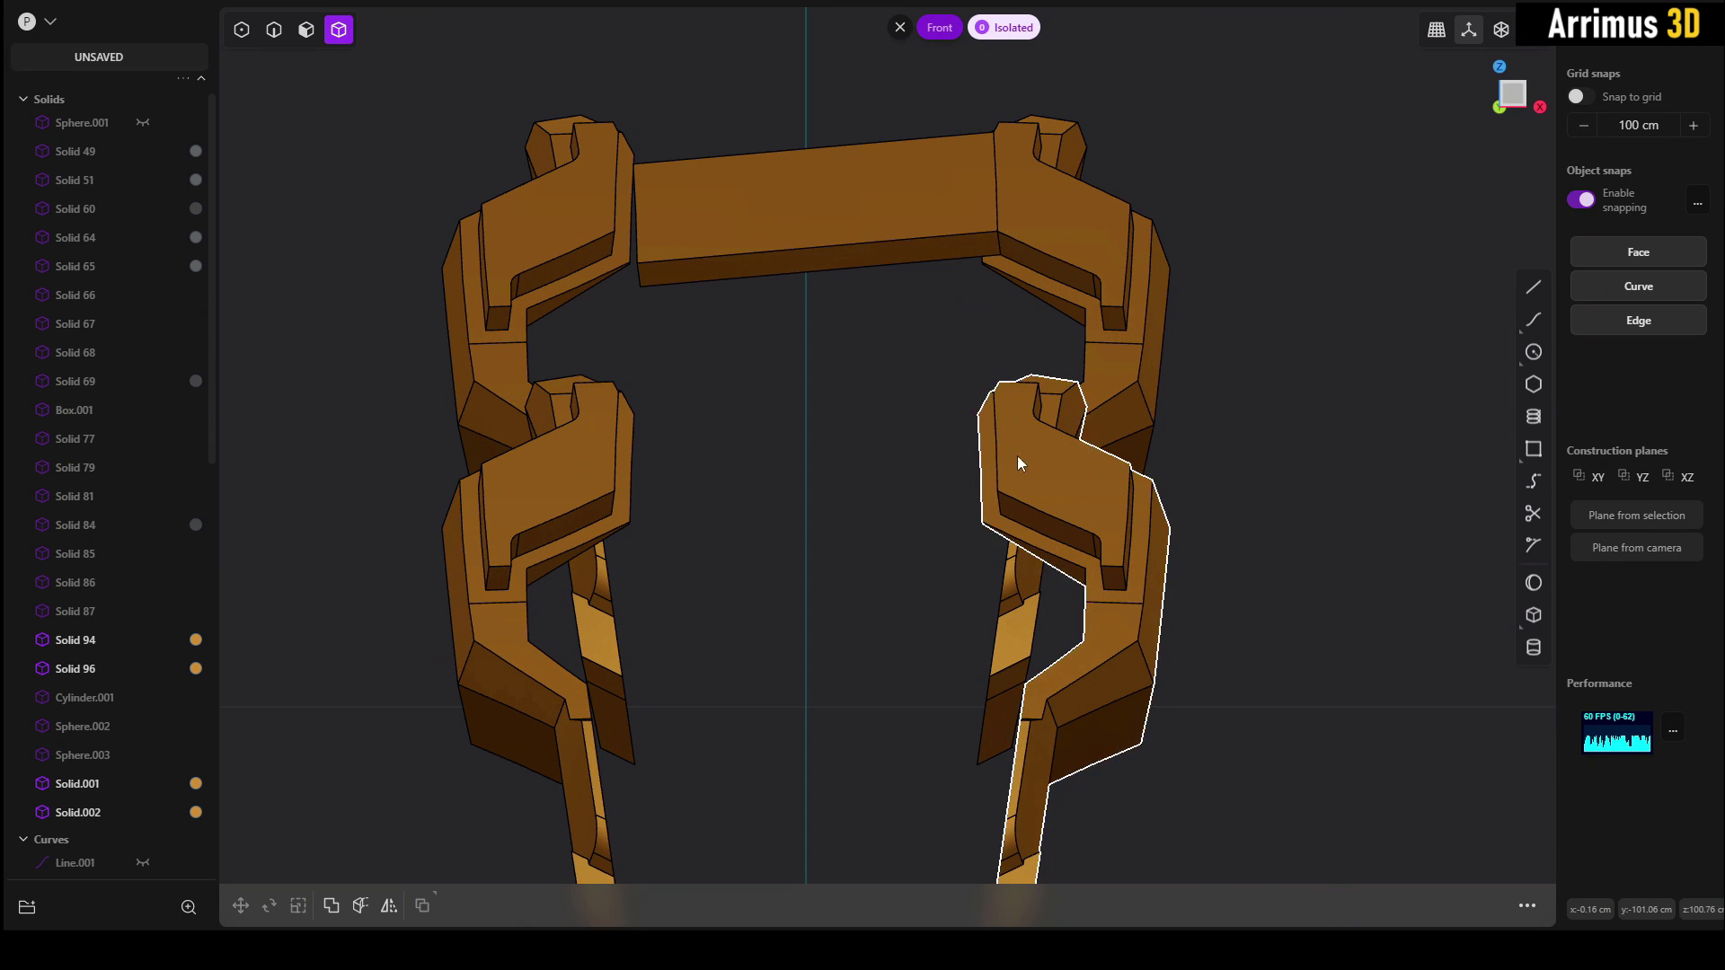
pyautogui.hotkey('ctrl', 'z')
pyautogui.press('d')
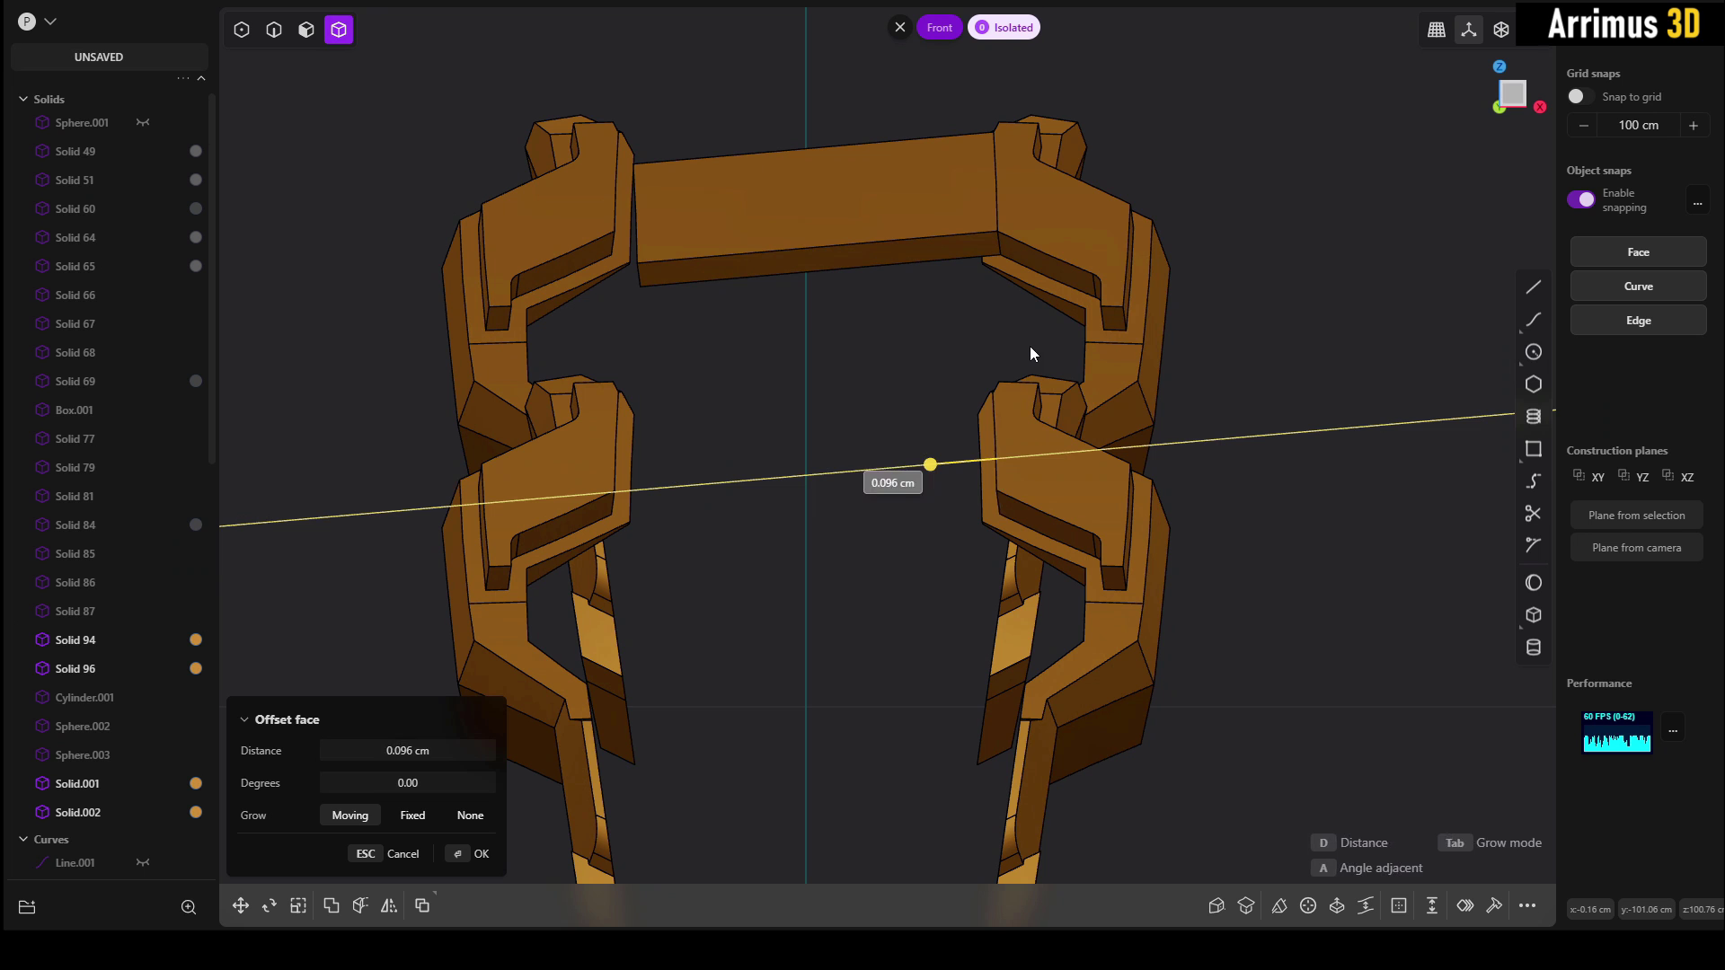
pyautogui.press('Escape')
pyautogui.press('Escape')
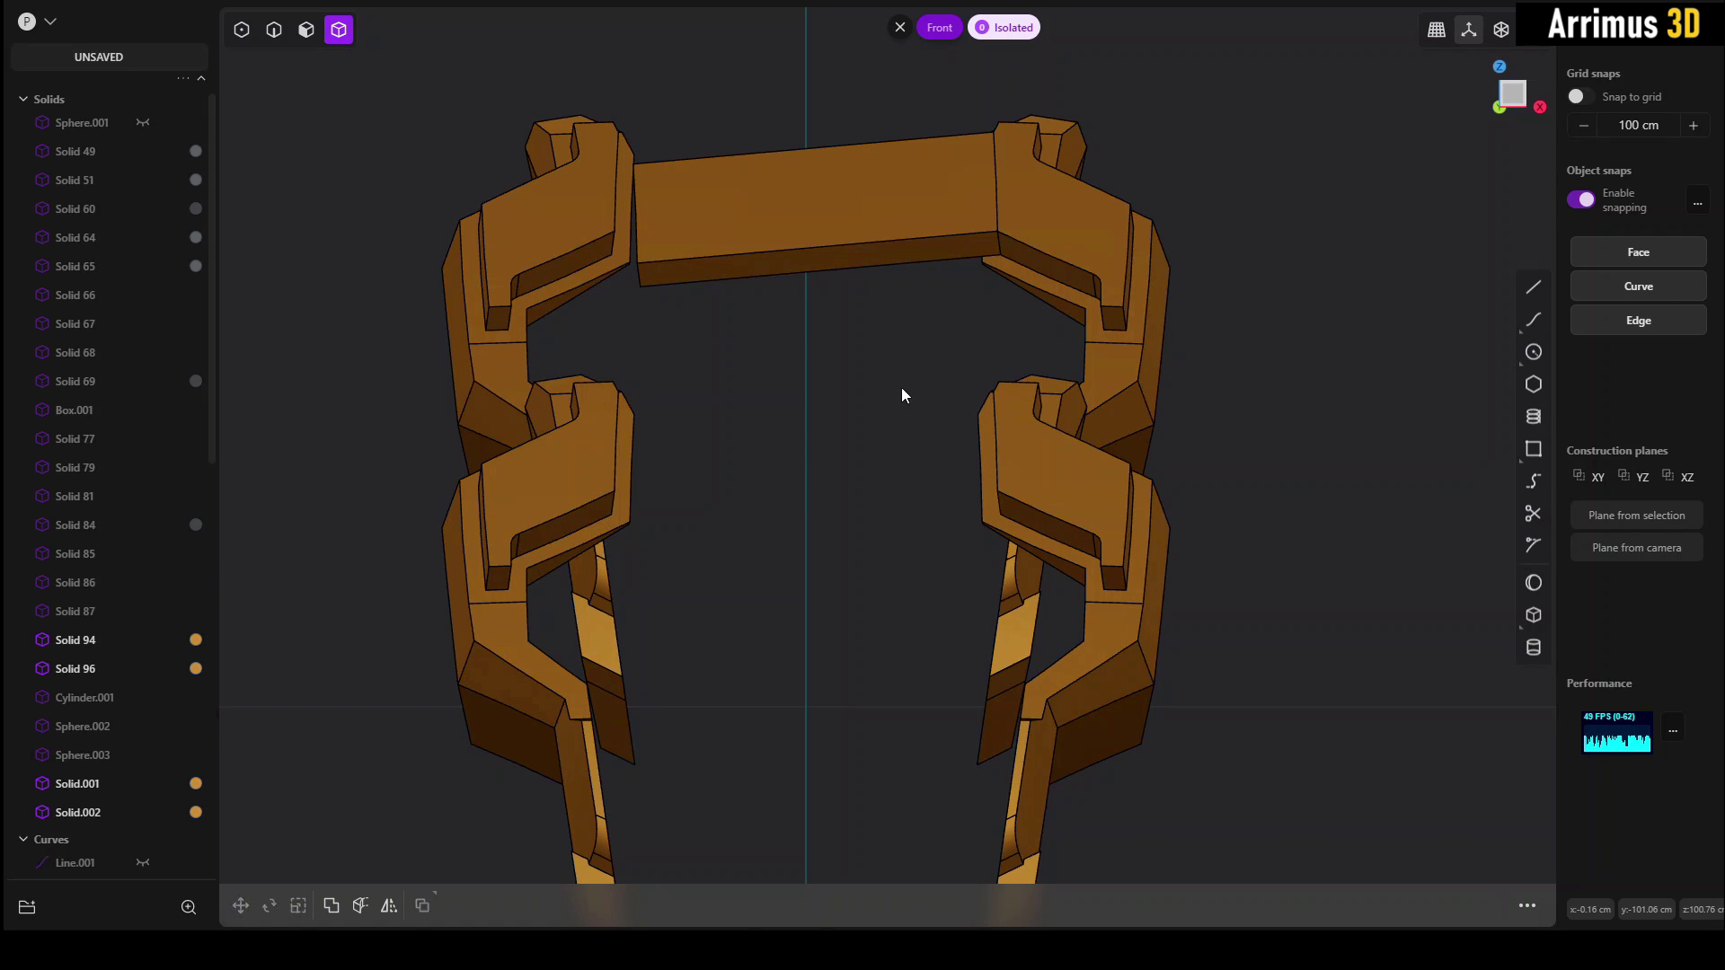
# Extrude Solid 94's narrow inner side face with Freestyle in front view, about 72 cm along the X axis past the opposite panel.
pyautogui.moveTo(901, 386); pyautogui.dragTo(1057, 442, button='middle')
pyautogui.click(1280, 420)
pyautogui.press('3')
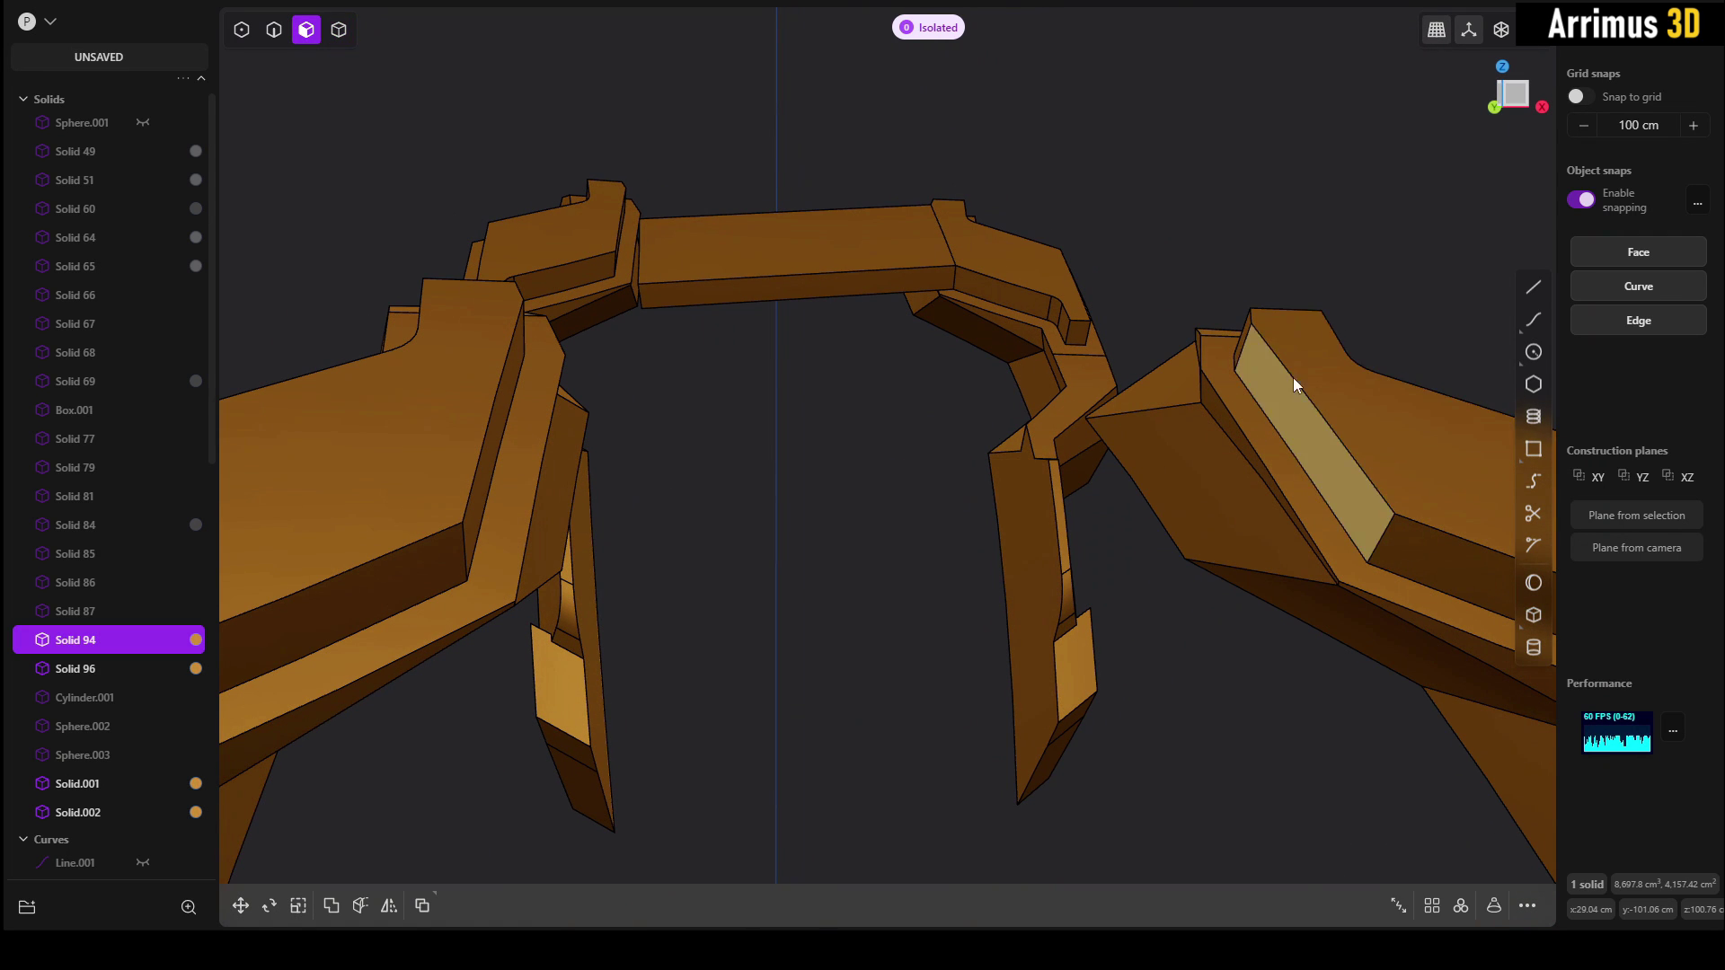
pyautogui.click(1293, 385)
pyautogui.press('o')
pyautogui.click(1500, 110)
pyautogui.press('e')
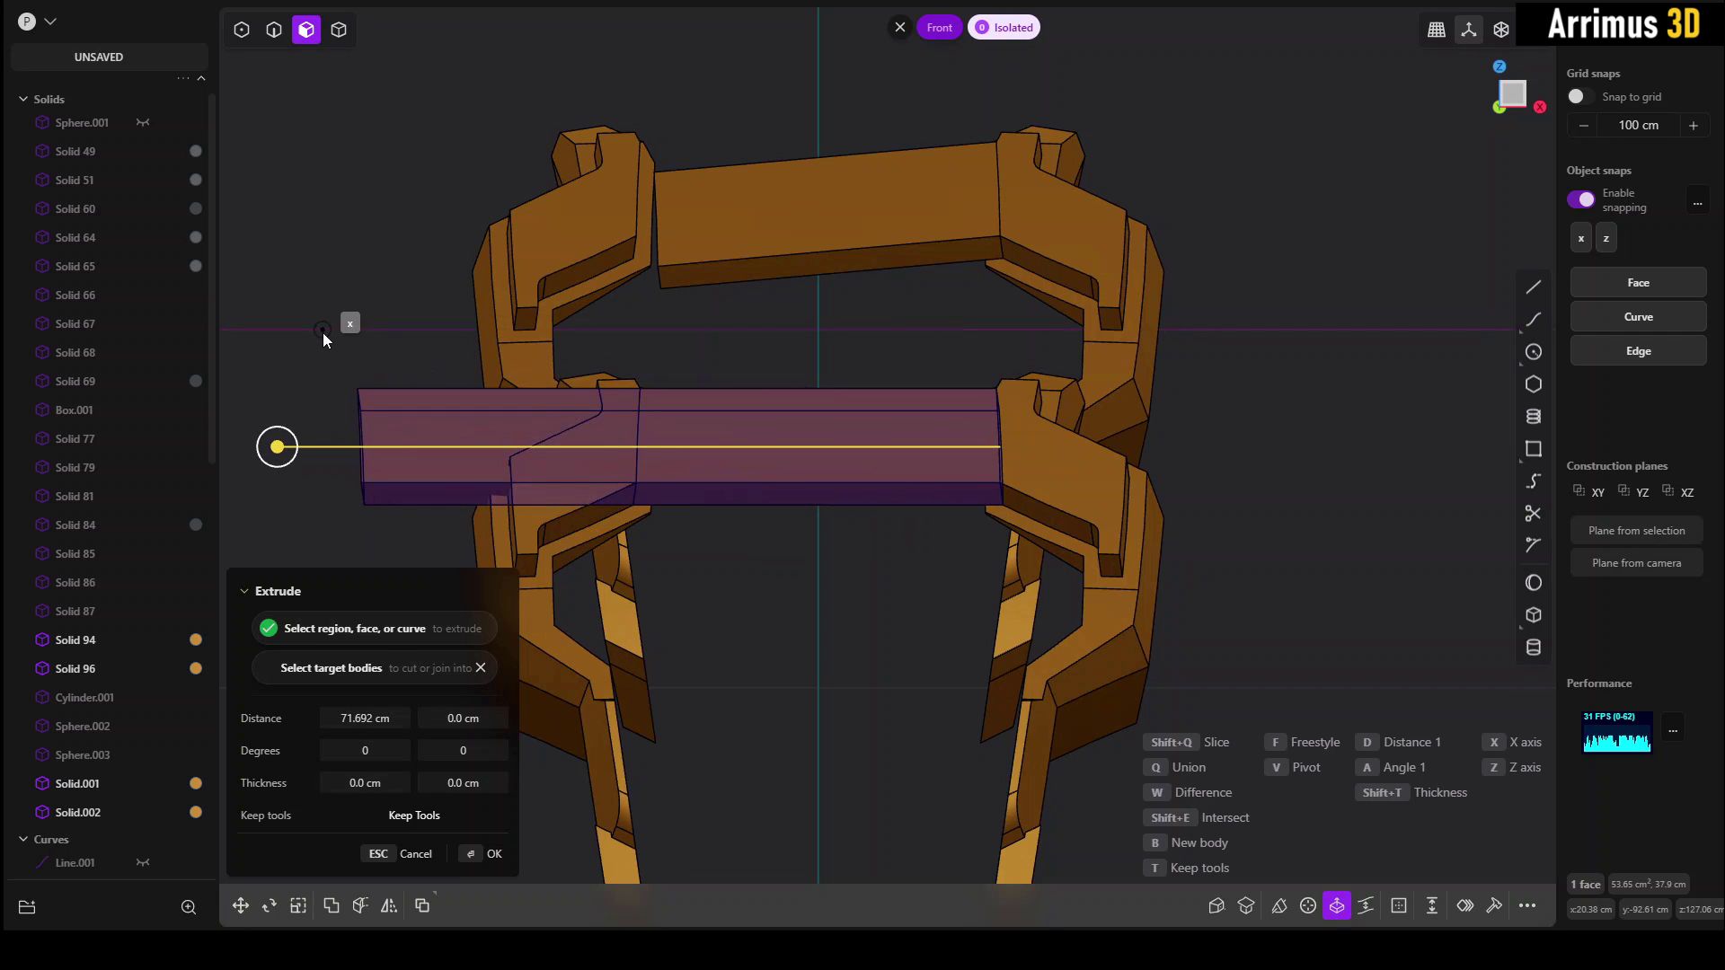
pyautogui.click(321, 332)
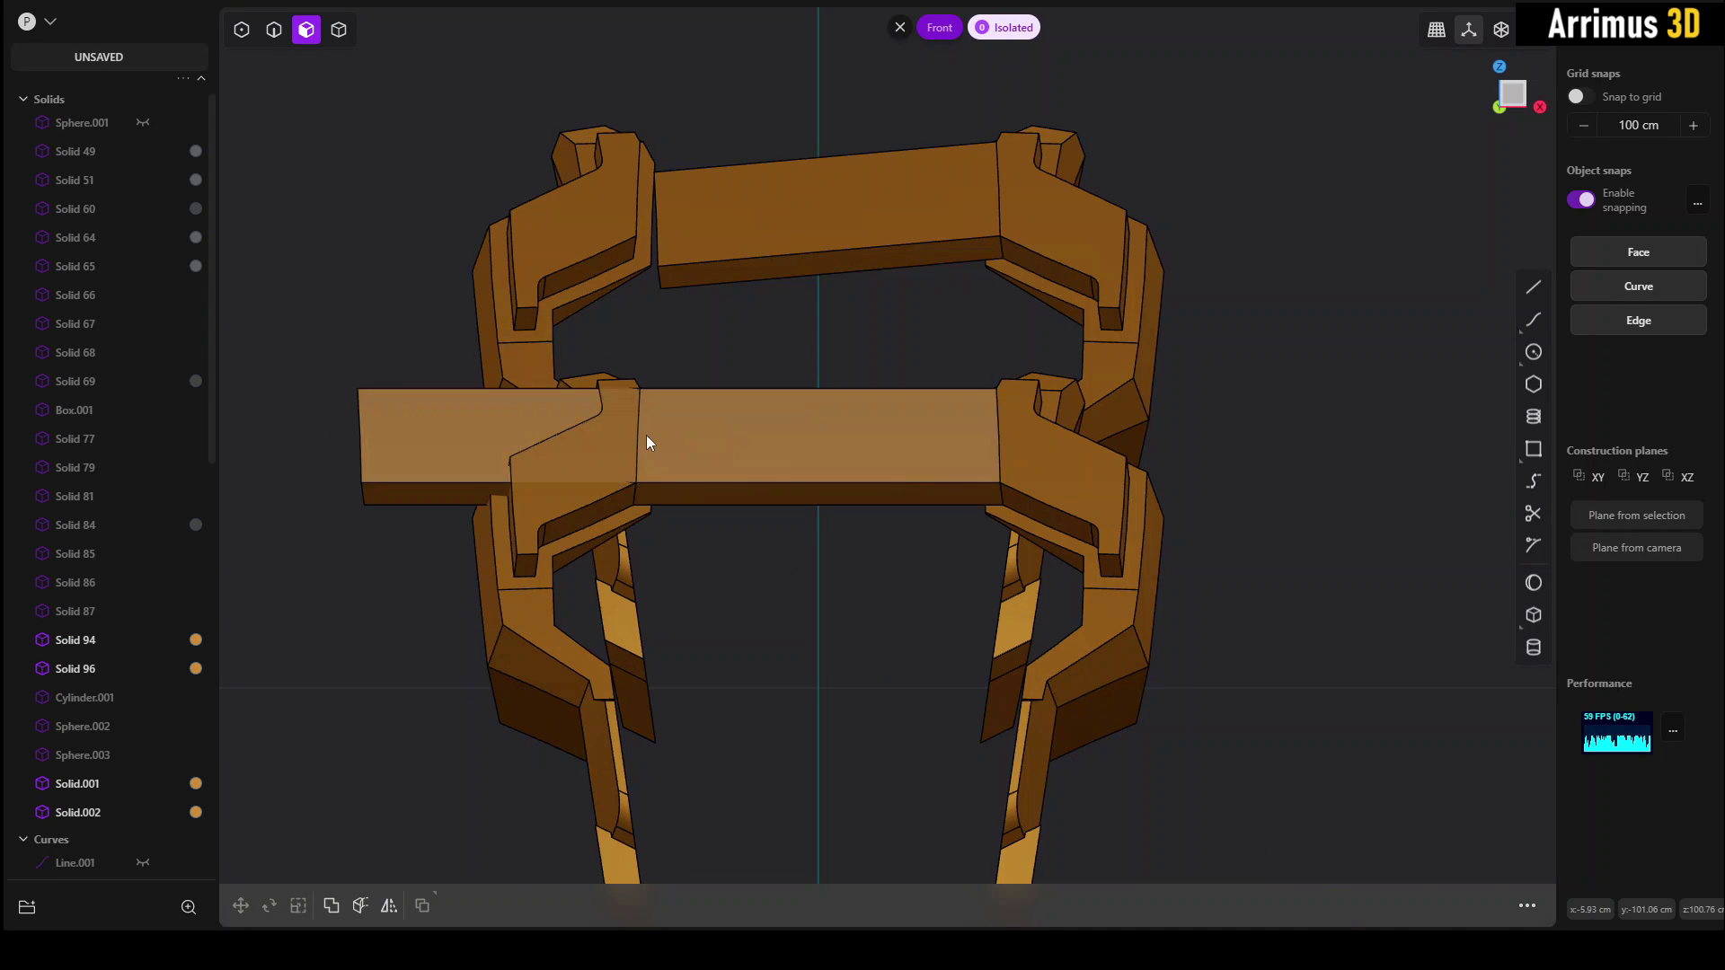
# Mirror the extended Solid 94 about the positive X side, slicing it down the mirror plane.
pyautogui.press('4')
pyautogui.click(847, 462)
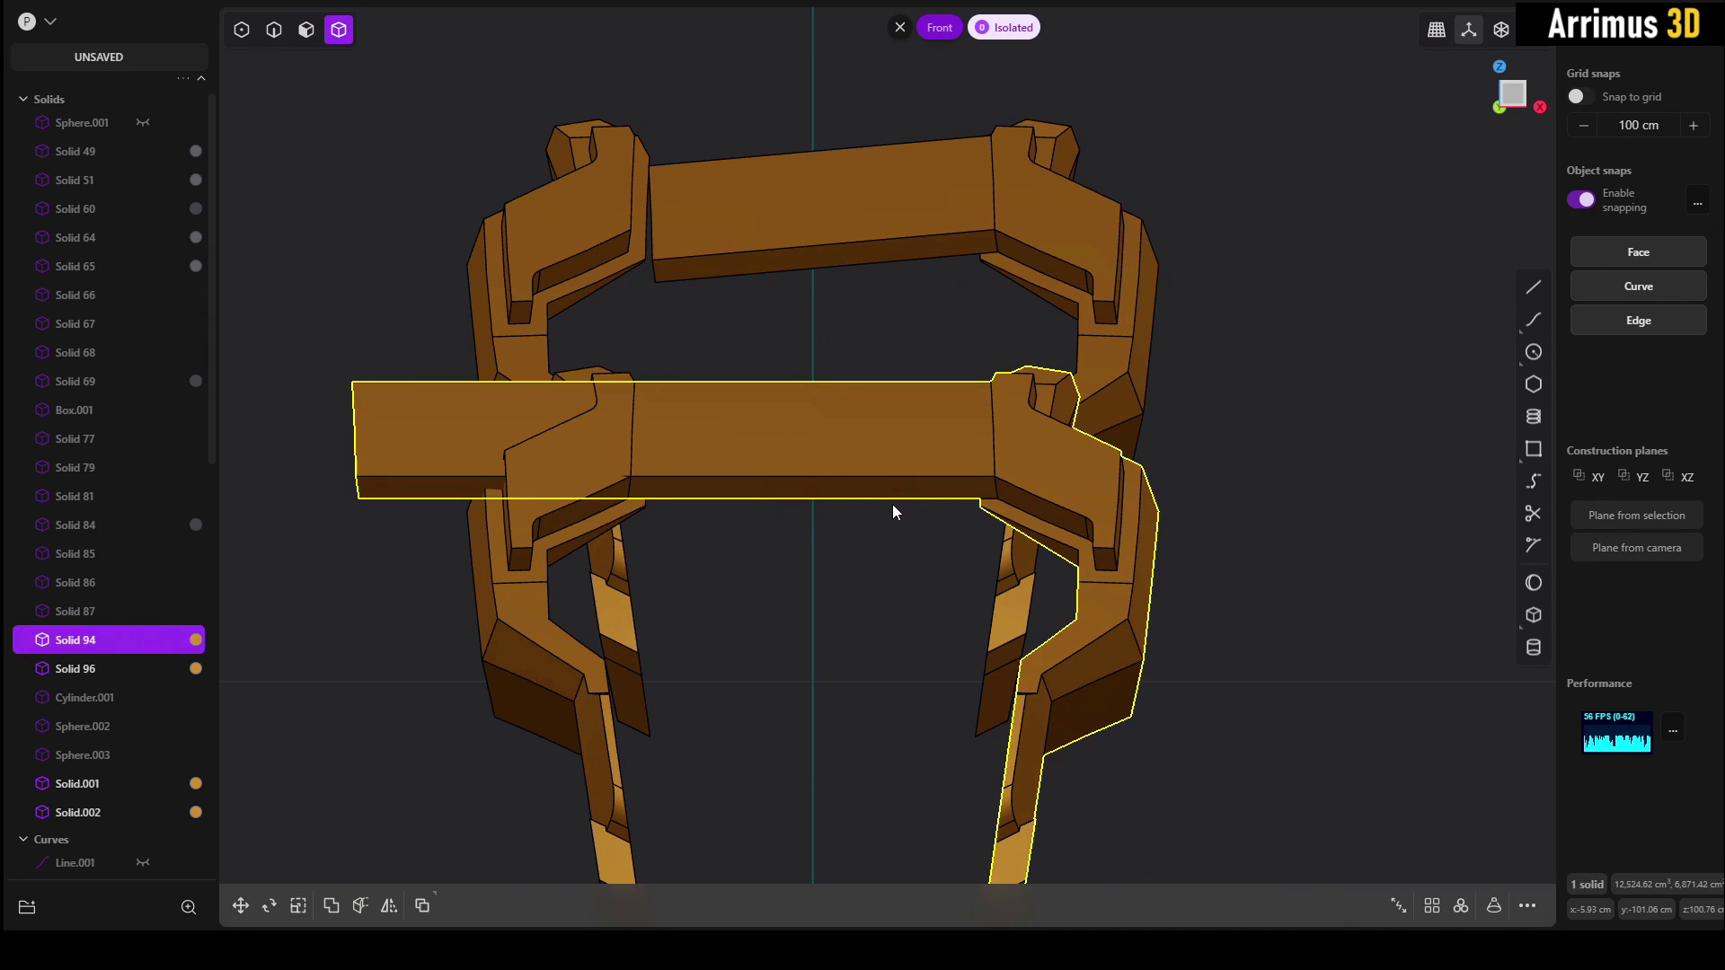
pyautogui.hotkey('alt', 'x')
pyautogui.press('x')
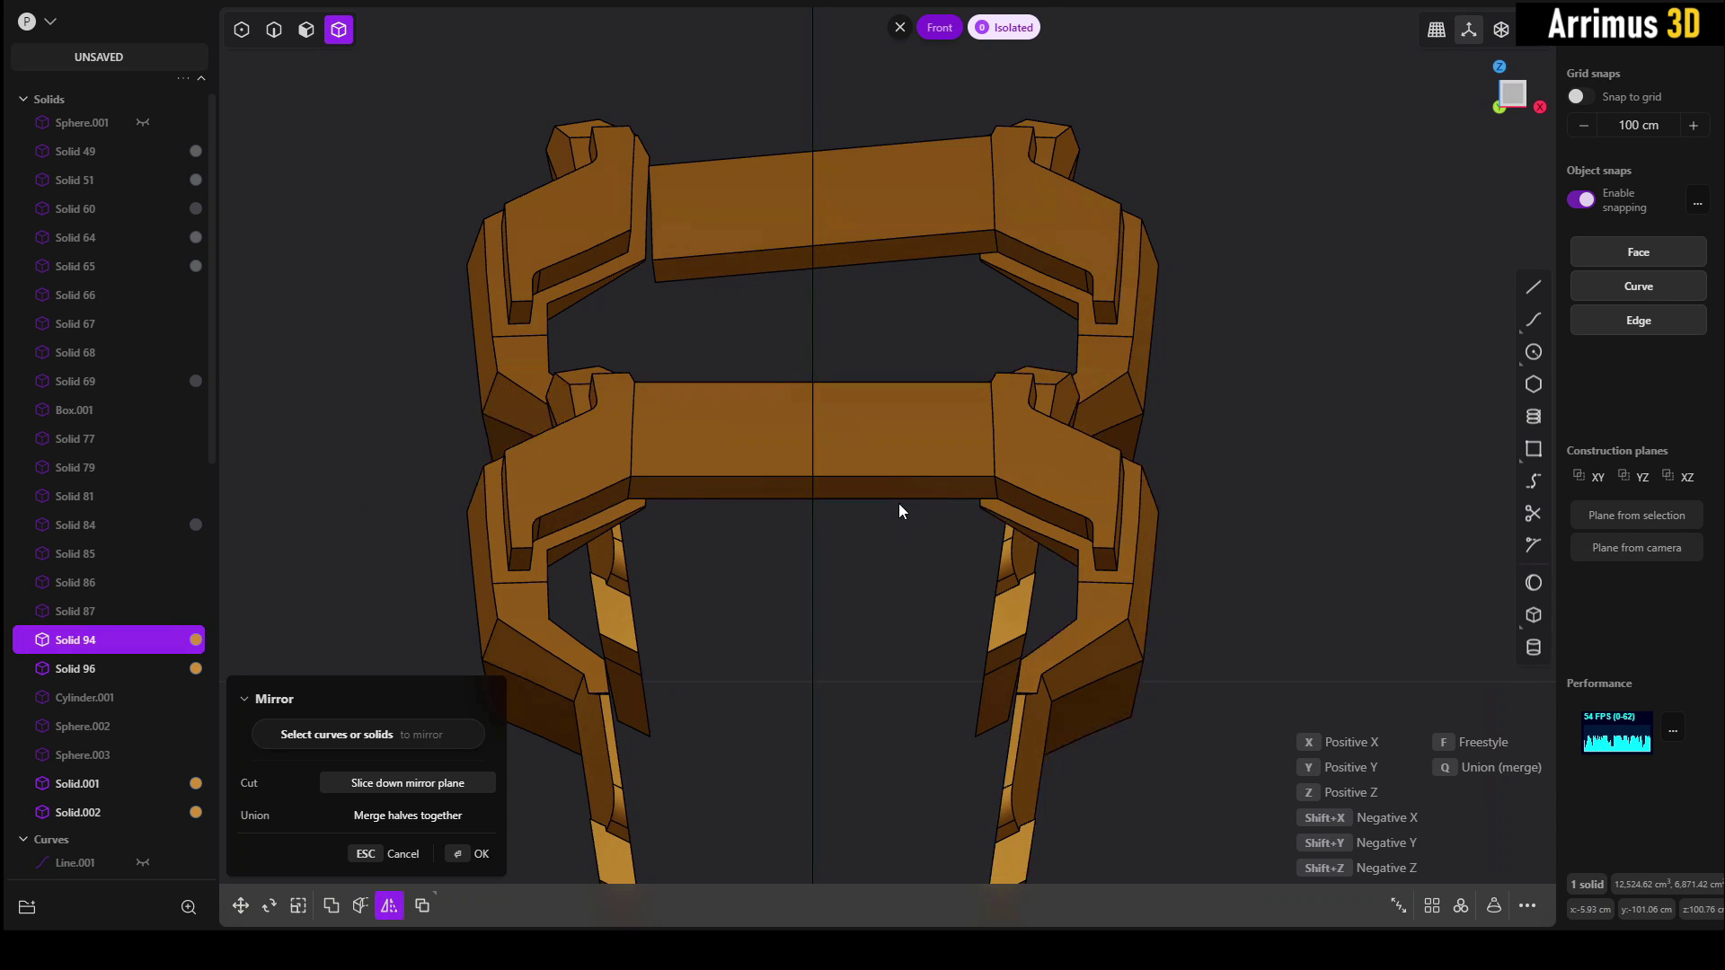
pyautogui.rightClick(890, 557)
pyautogui.click(889, 564)
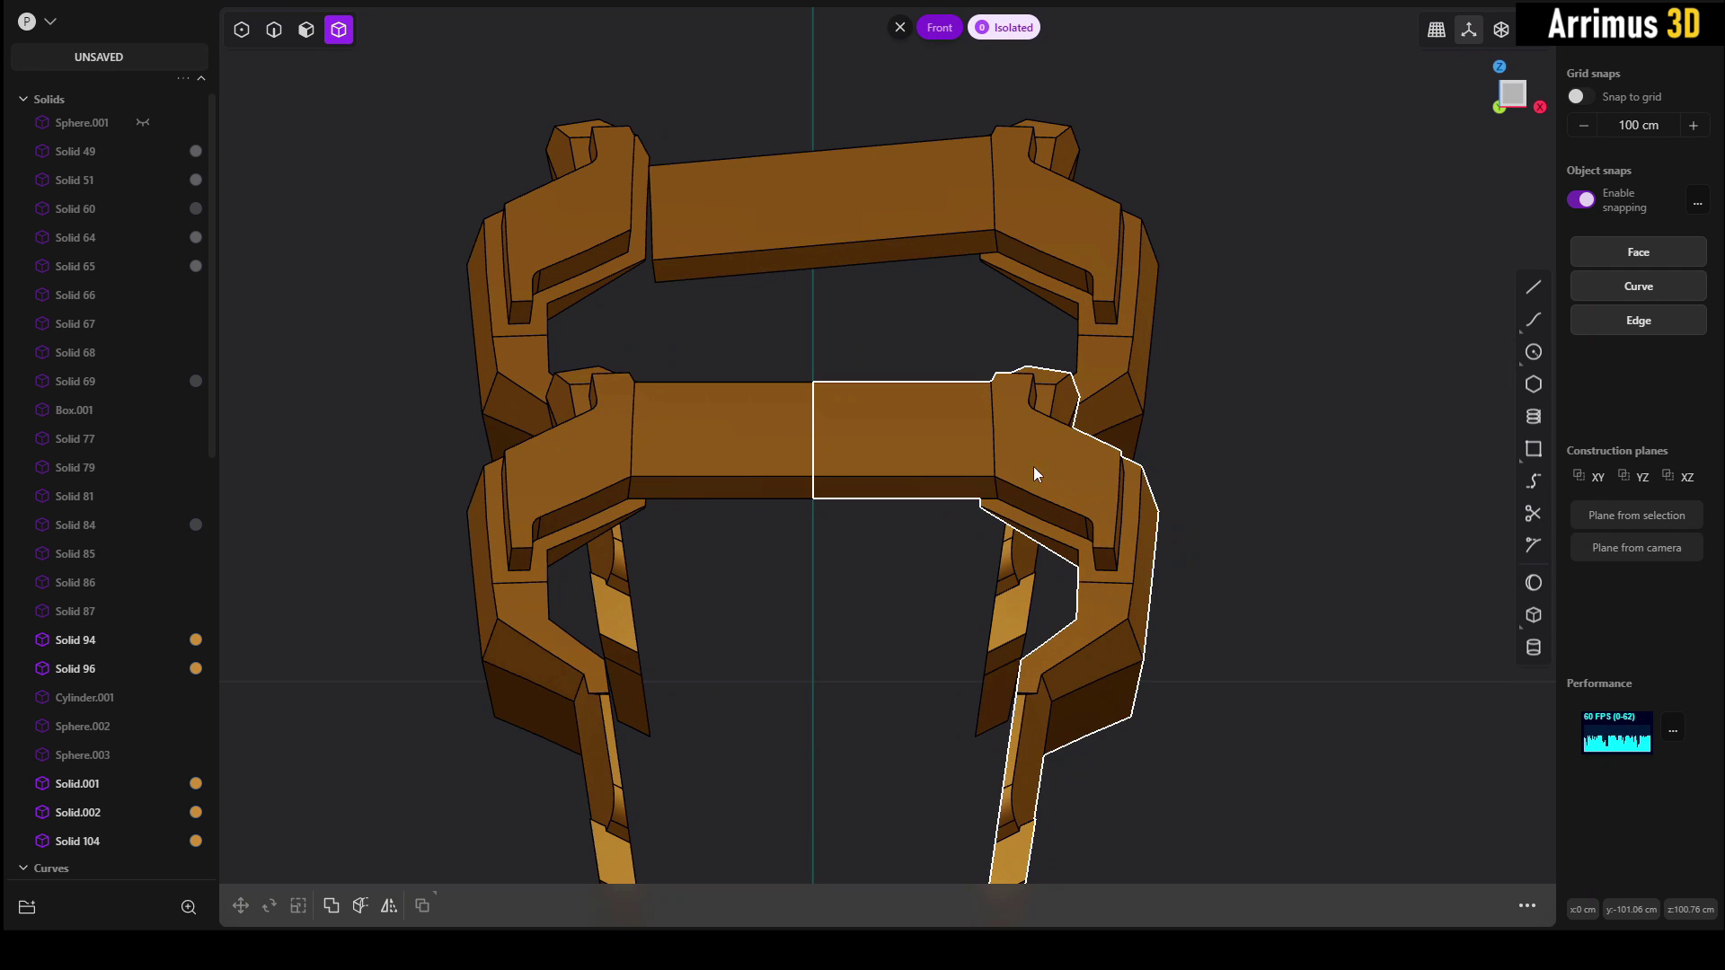
# Exit isolation to bring back the full model around the bridged orange panels.
pyautogui.moveTo(957, 241); pyautogui.dragTo(959, 388, button='middle')
pyautogui.scroll(-2, 1030, 394)
pyautogui.press('/')
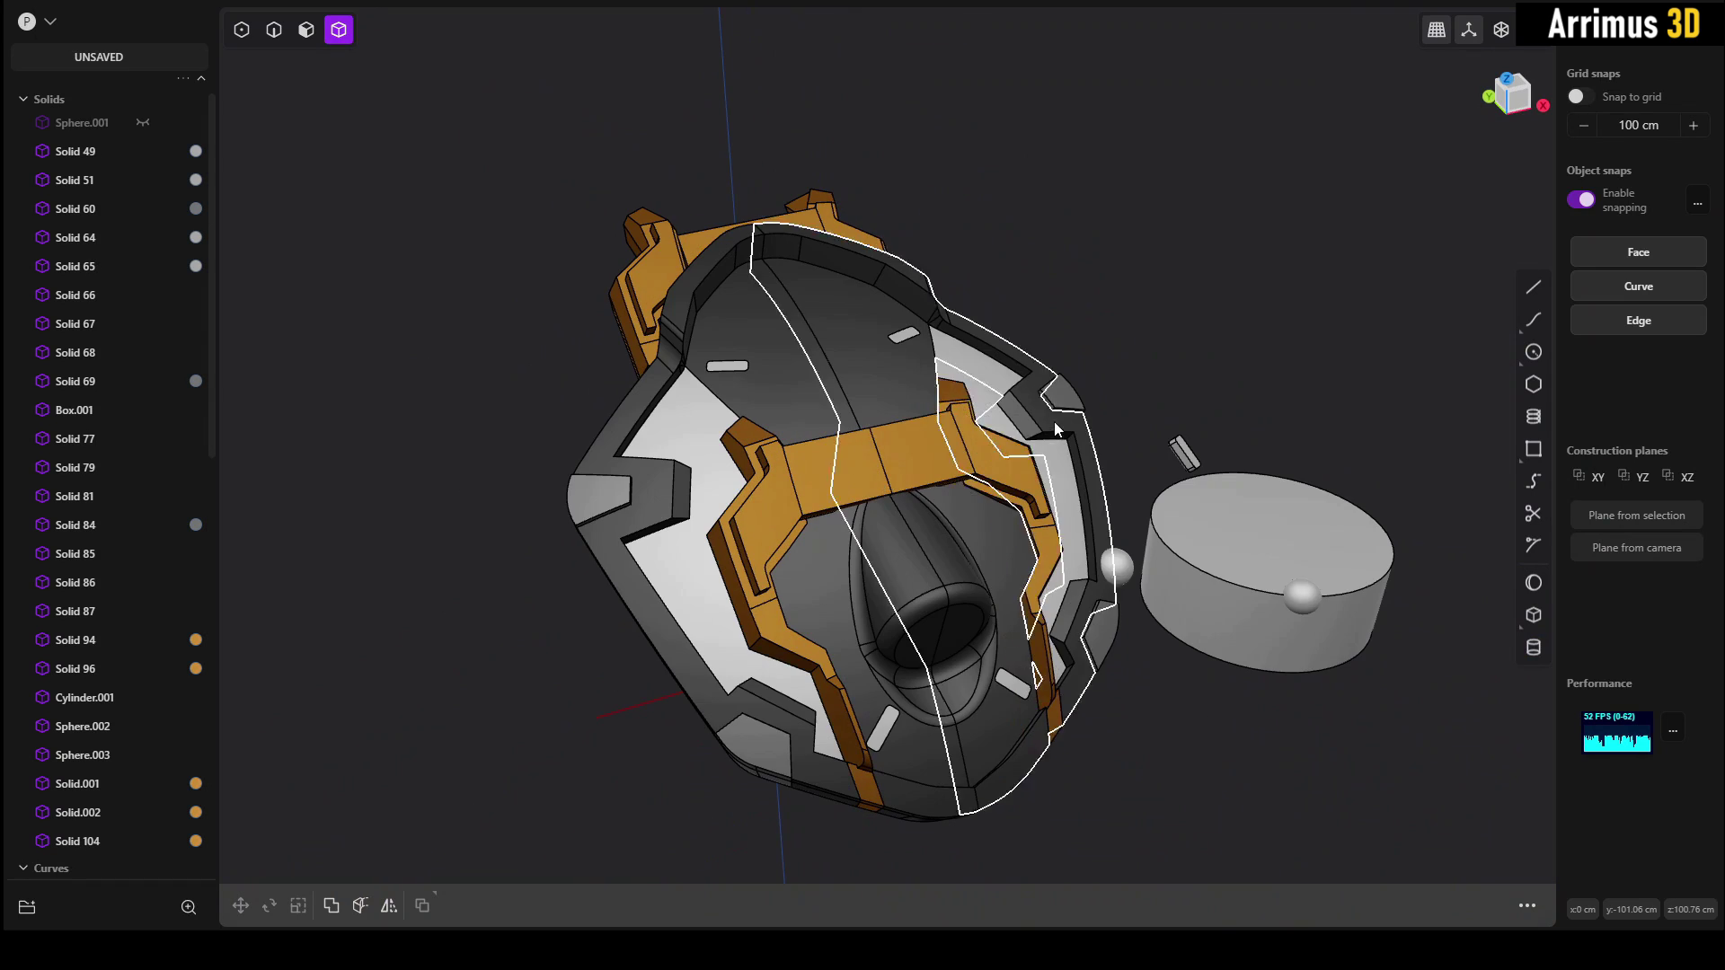
pyautogui.moveTo(1054, 422); pyautogui.dragTo(975, 585, button='middle')
pyautogui.scroll(5, 800, 434)
pyautogui.scroll(-3, 787, 437)
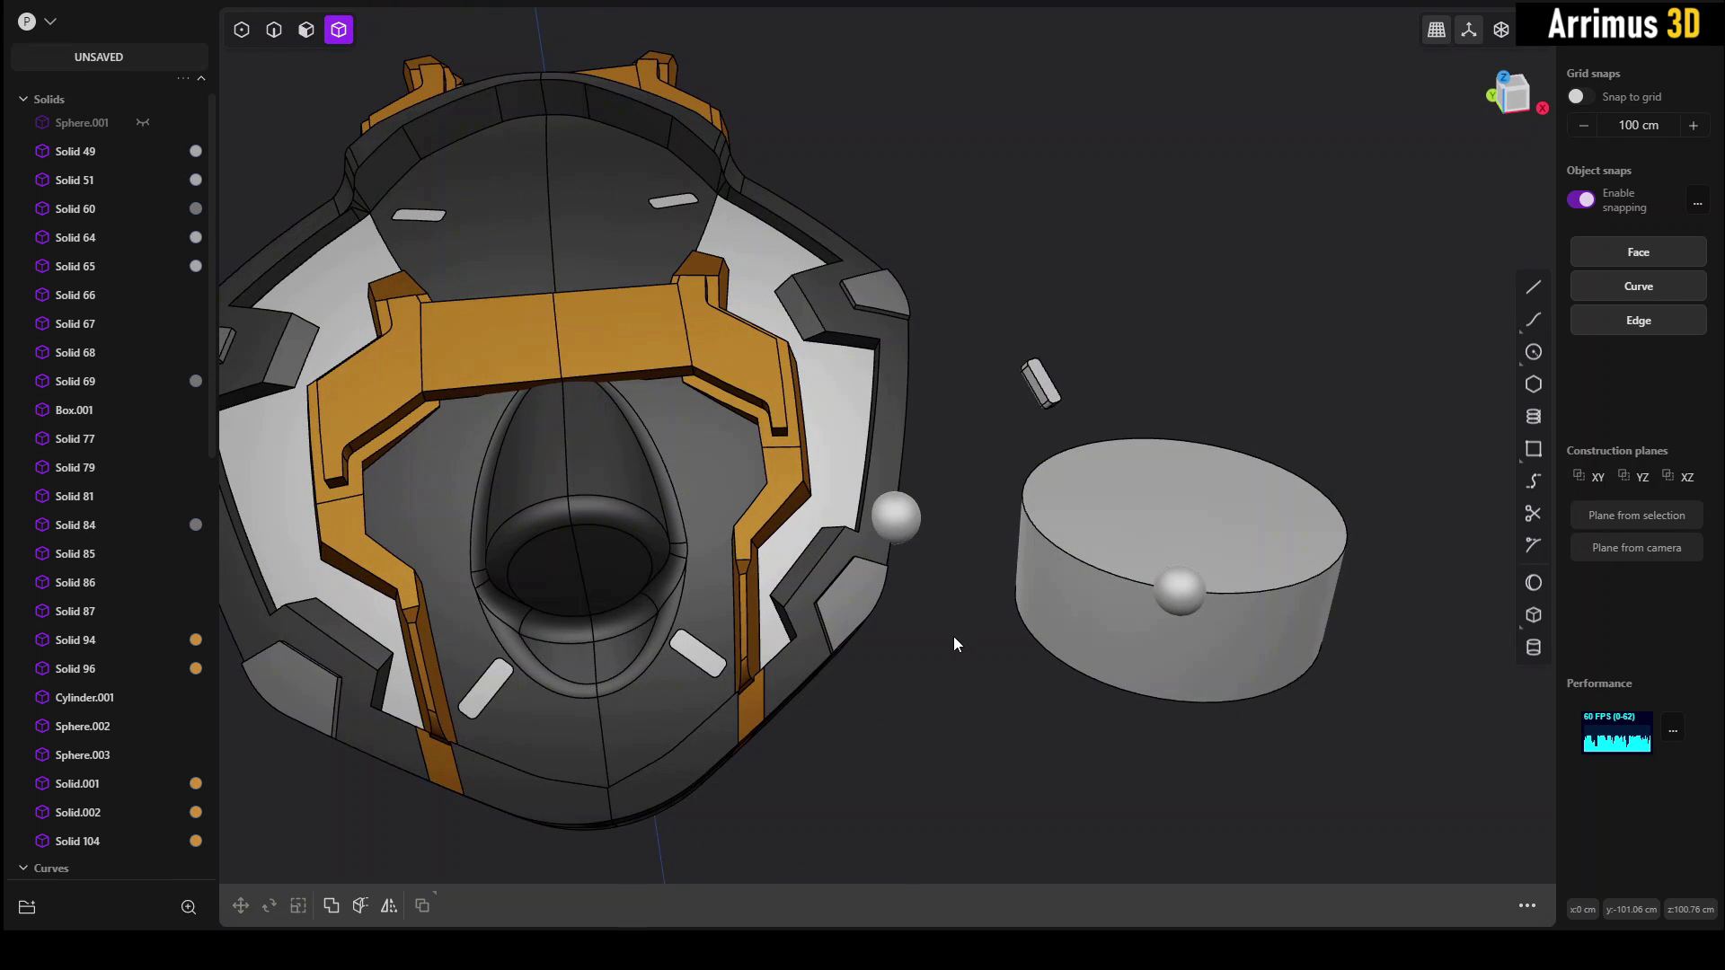